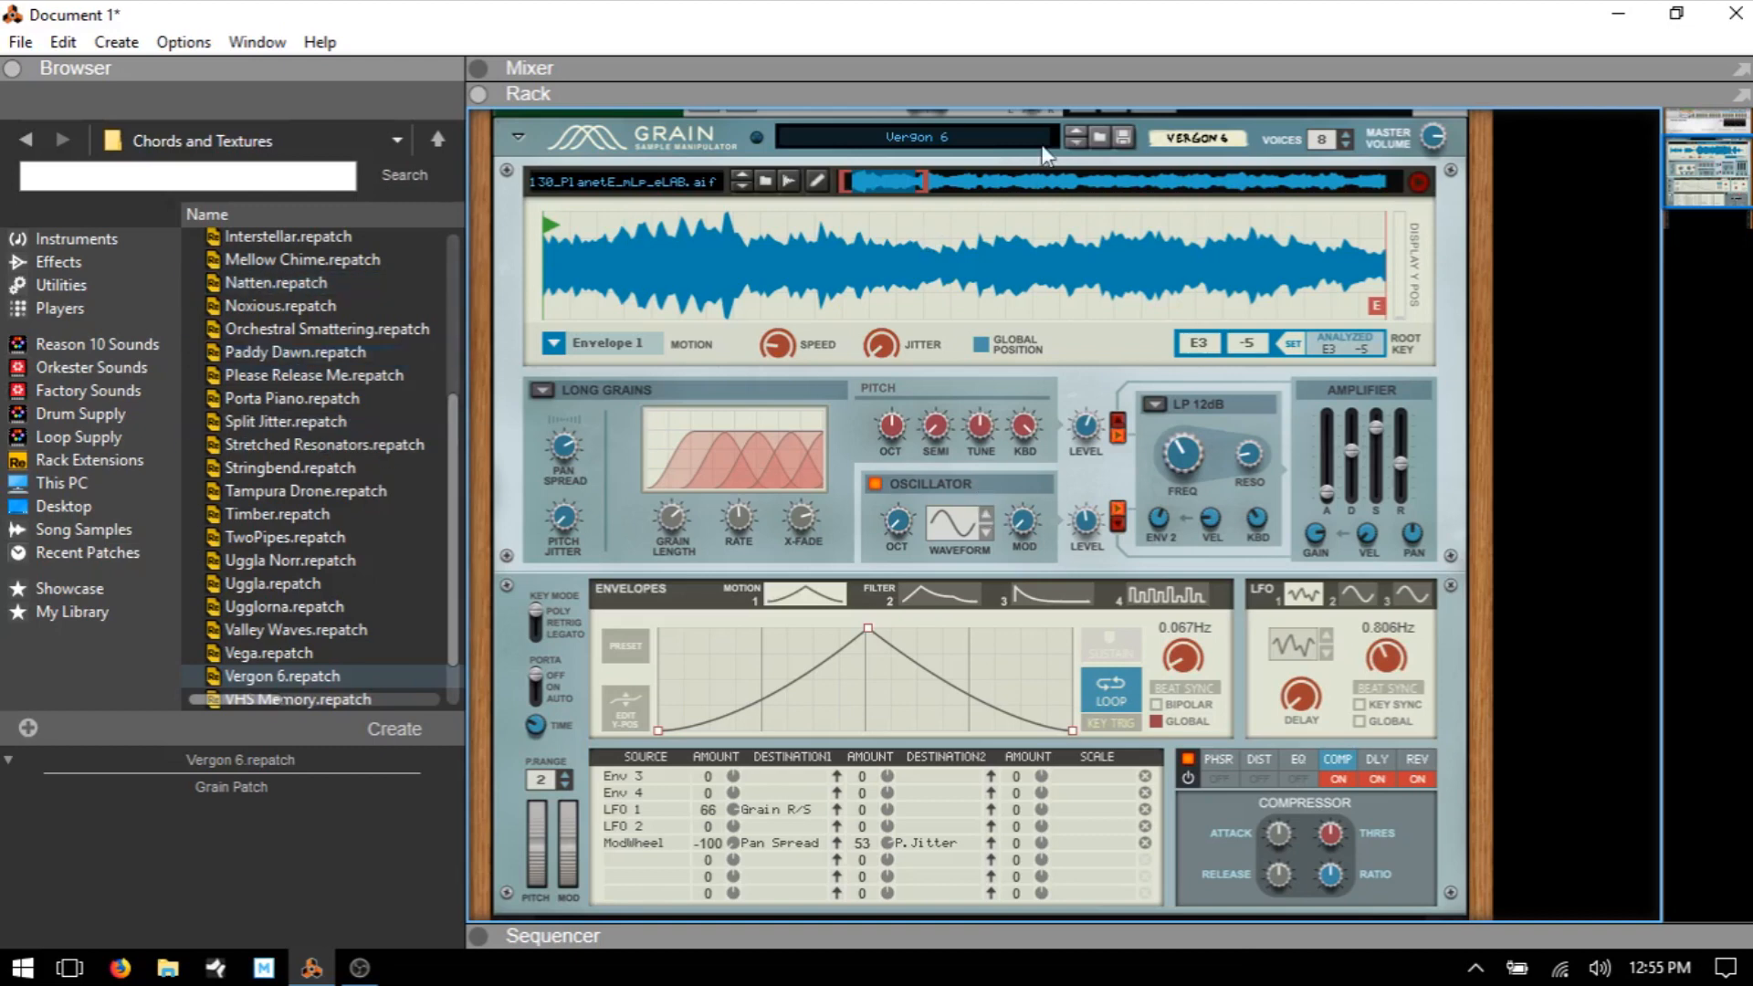
Browse Grain patches and load Additive Evolution from the Pads folder of Grain Sample Manipulator
{"action": "left_click", "coordinate": [1102, 146]}
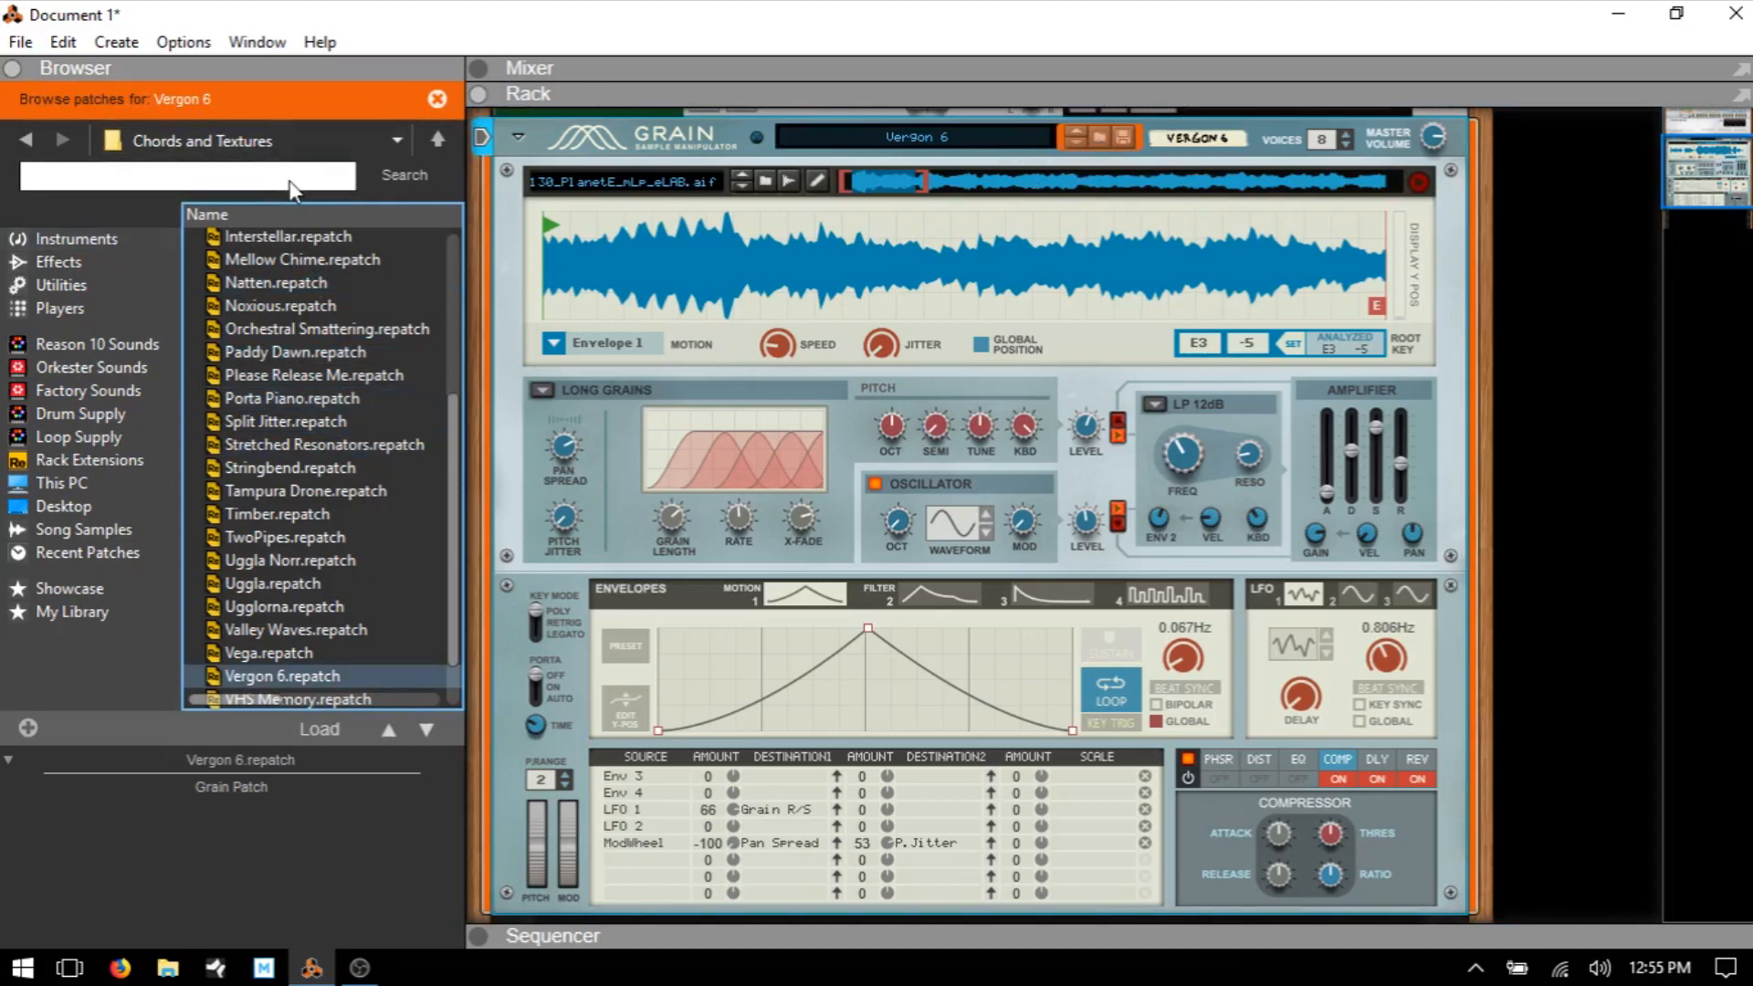
{"action": "left_click", "coordinate": [285, 306]}
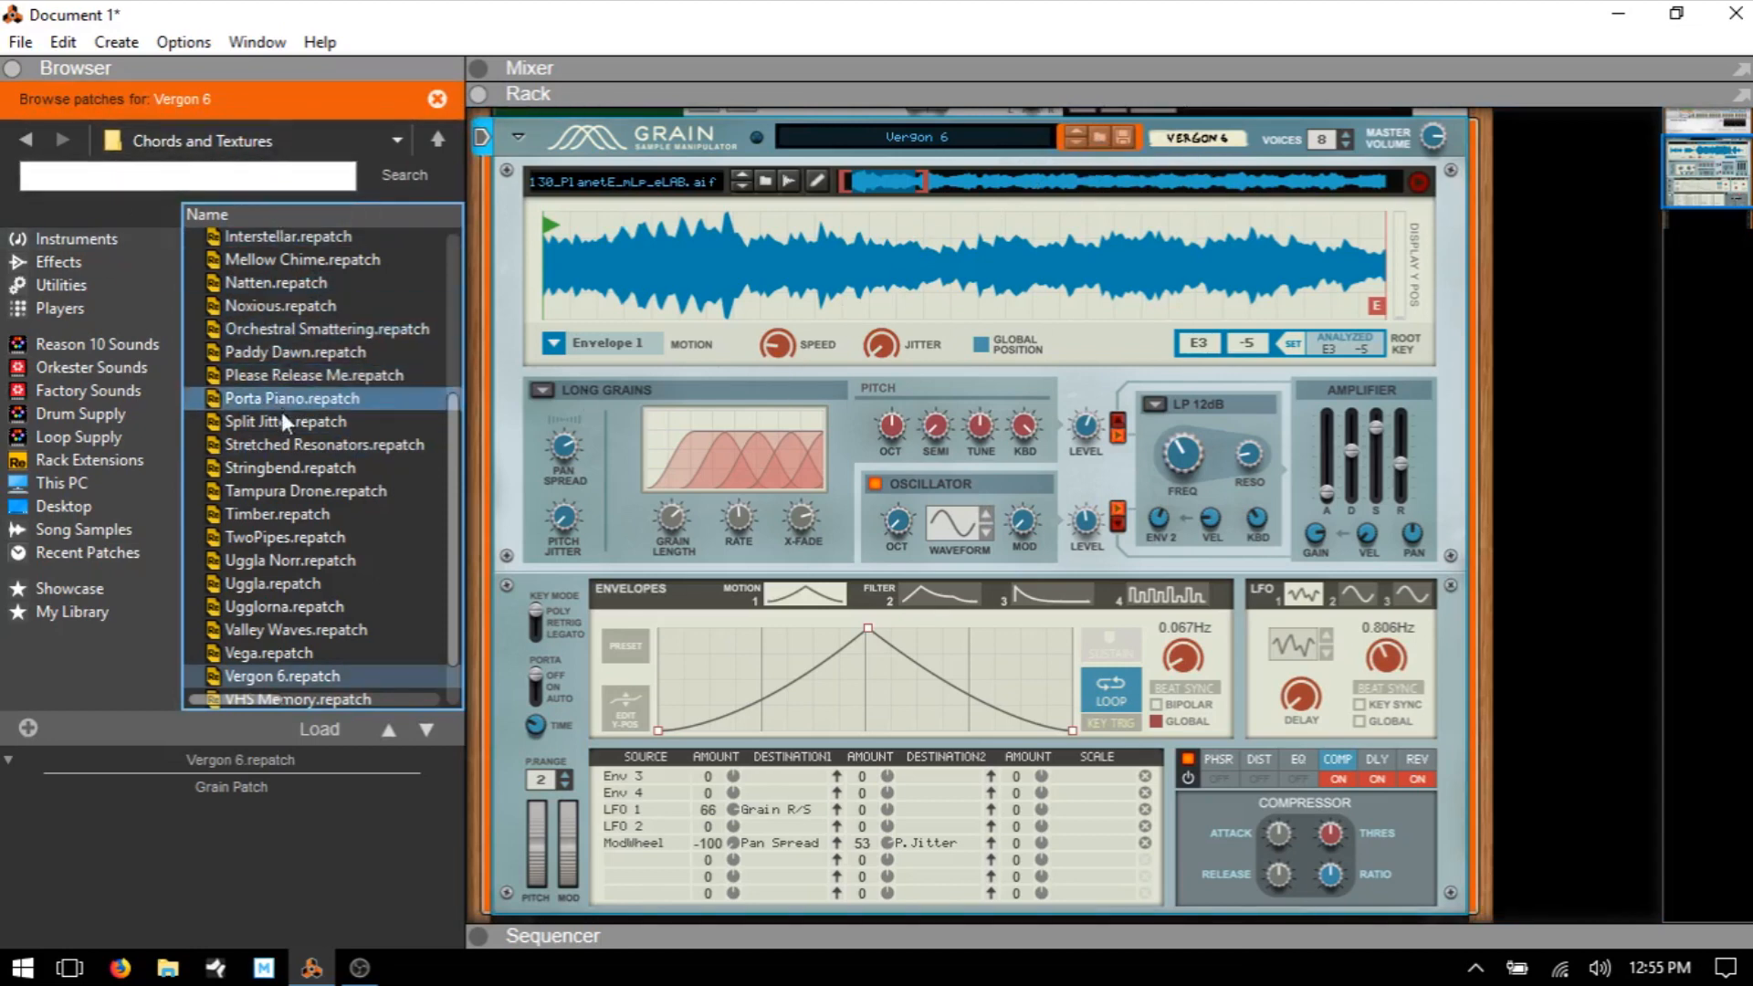
{"action": "left_click", "coordinate": [438, 142]}
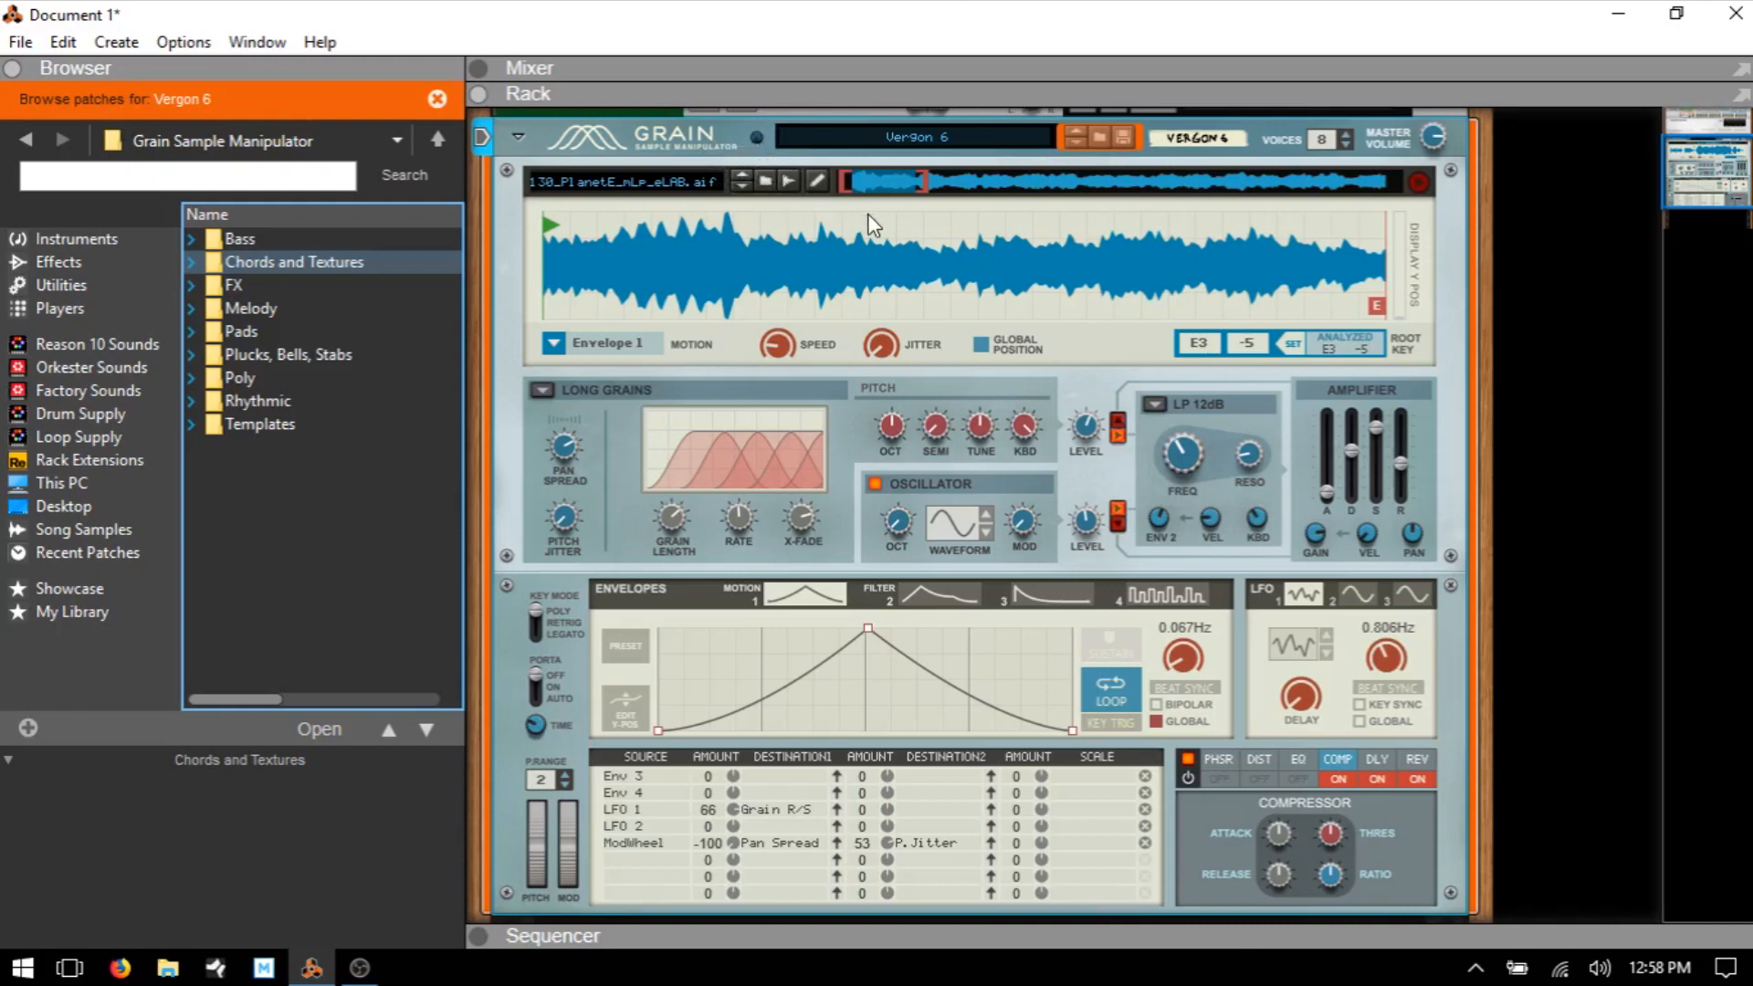
{"action": "left_click", "coordinate": [926, 133]}
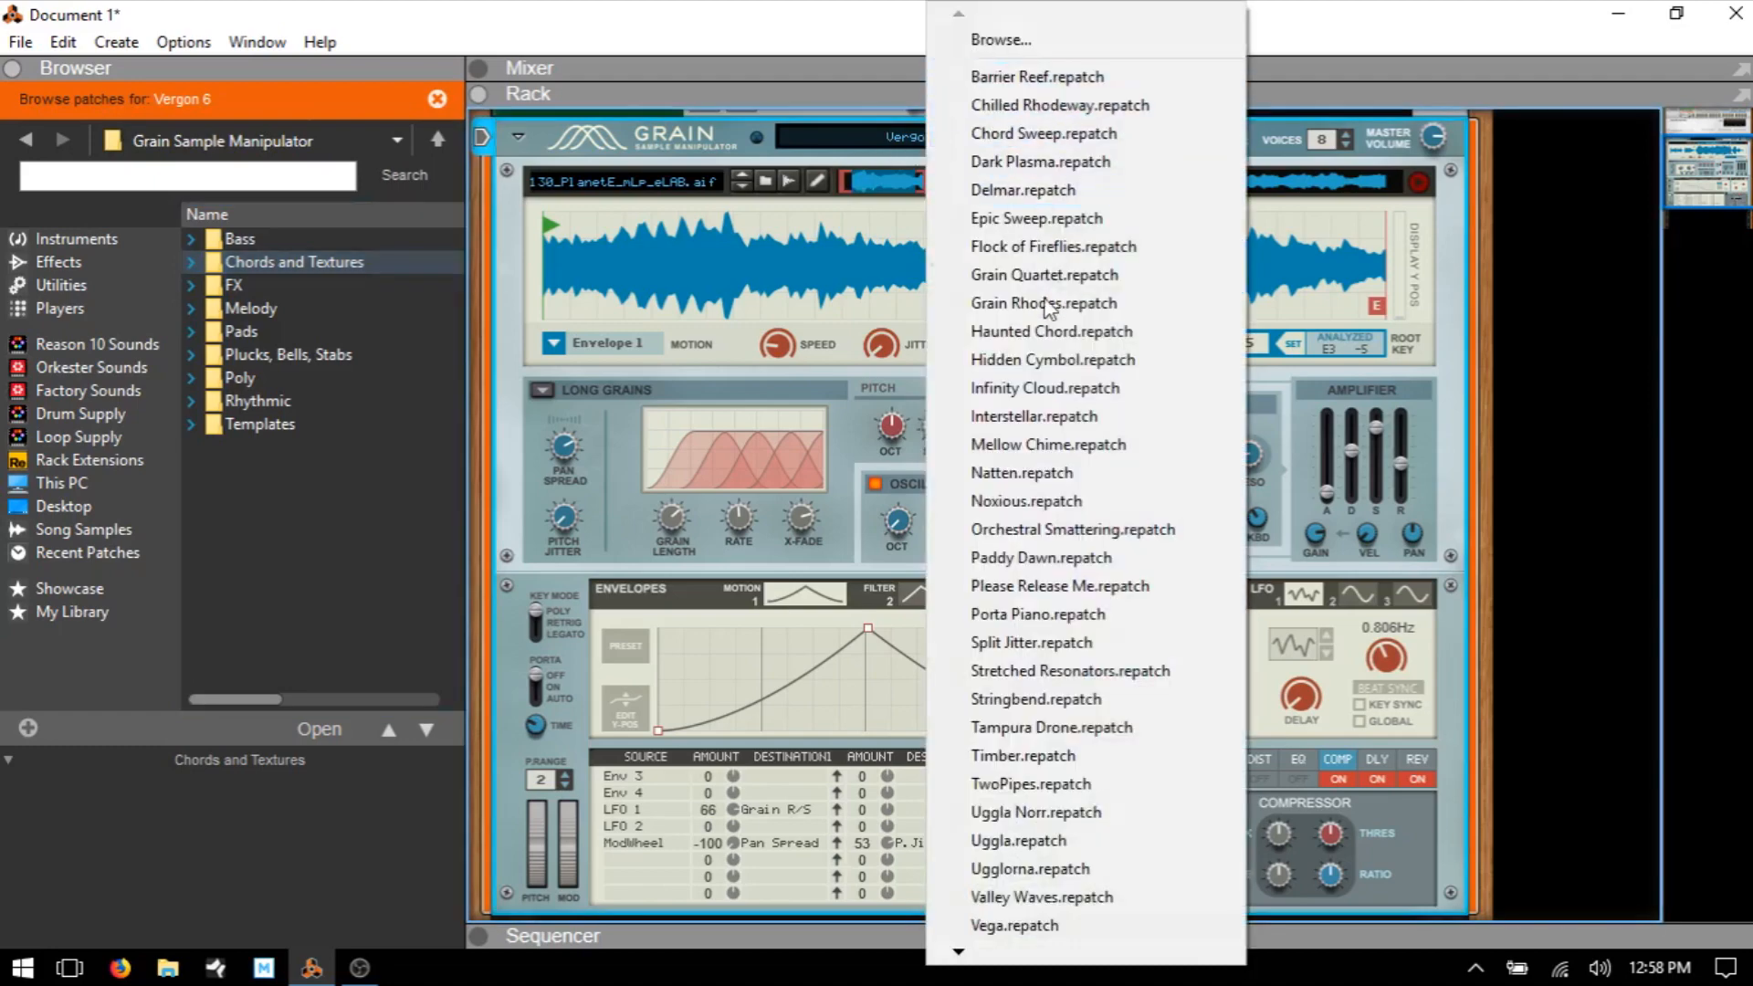
{"action": "left_click", "coordinate": [722, 140]}
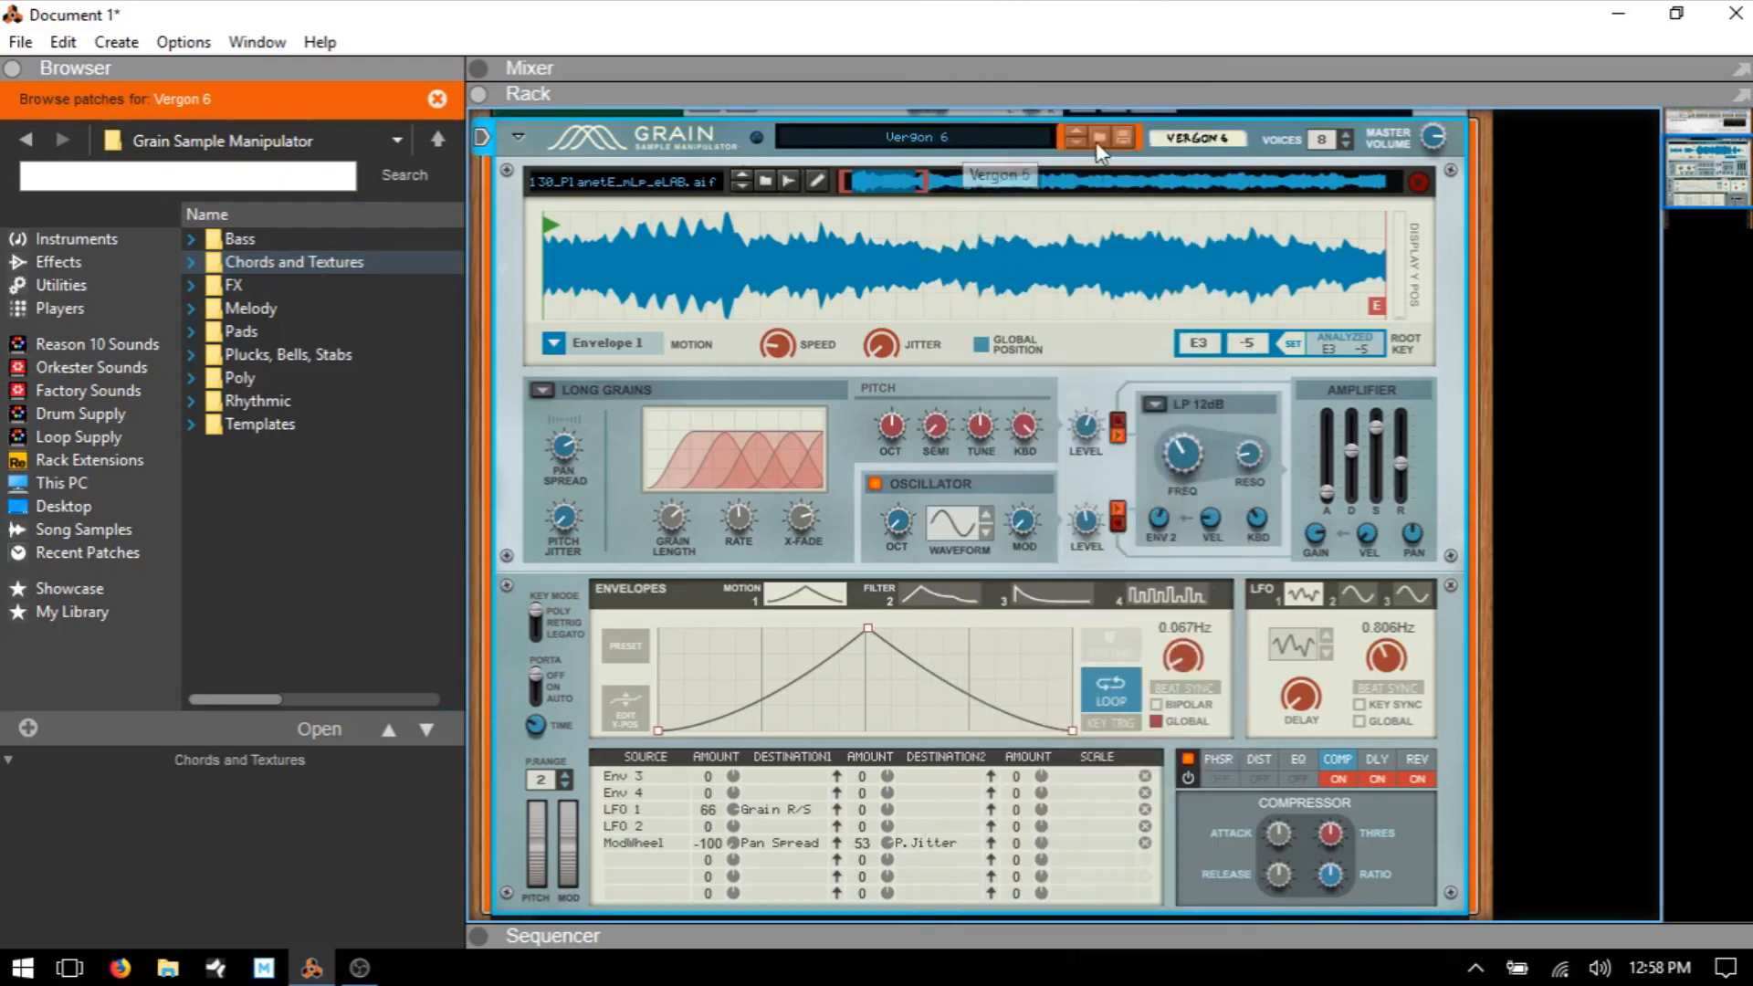
{"action": "double_click", "coordinate": [245, 334]}
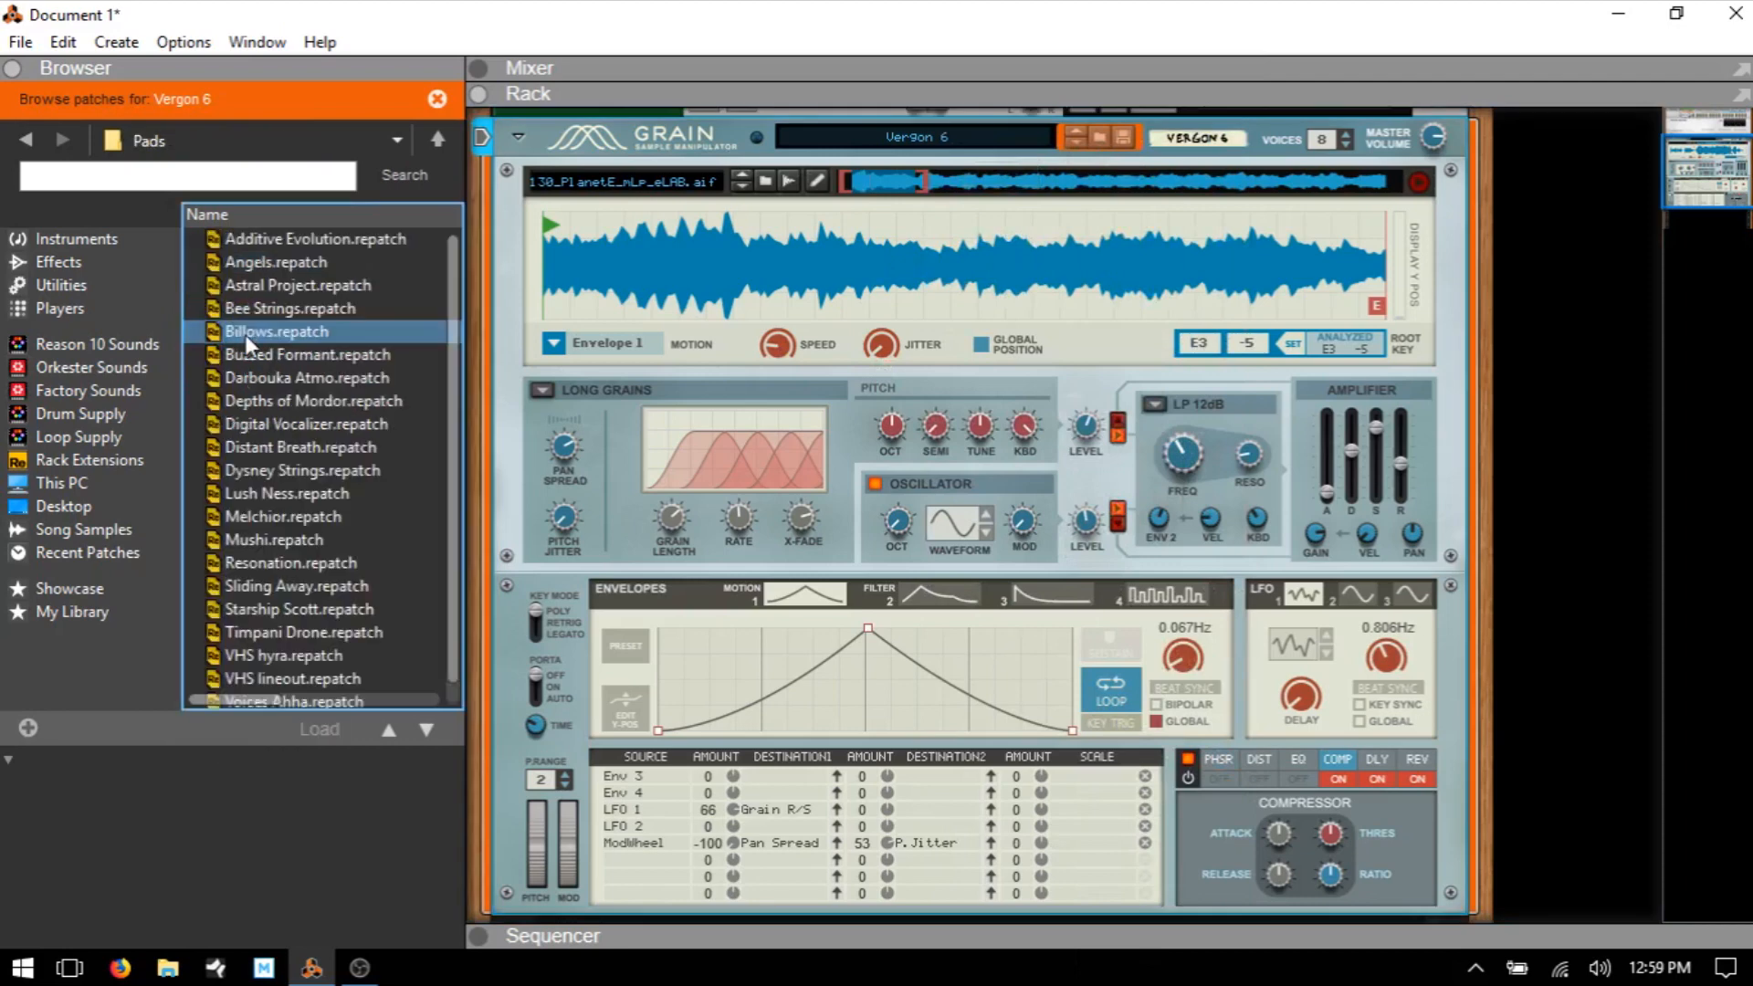
{"action": "double_click", "coordinate": [283, 239]}
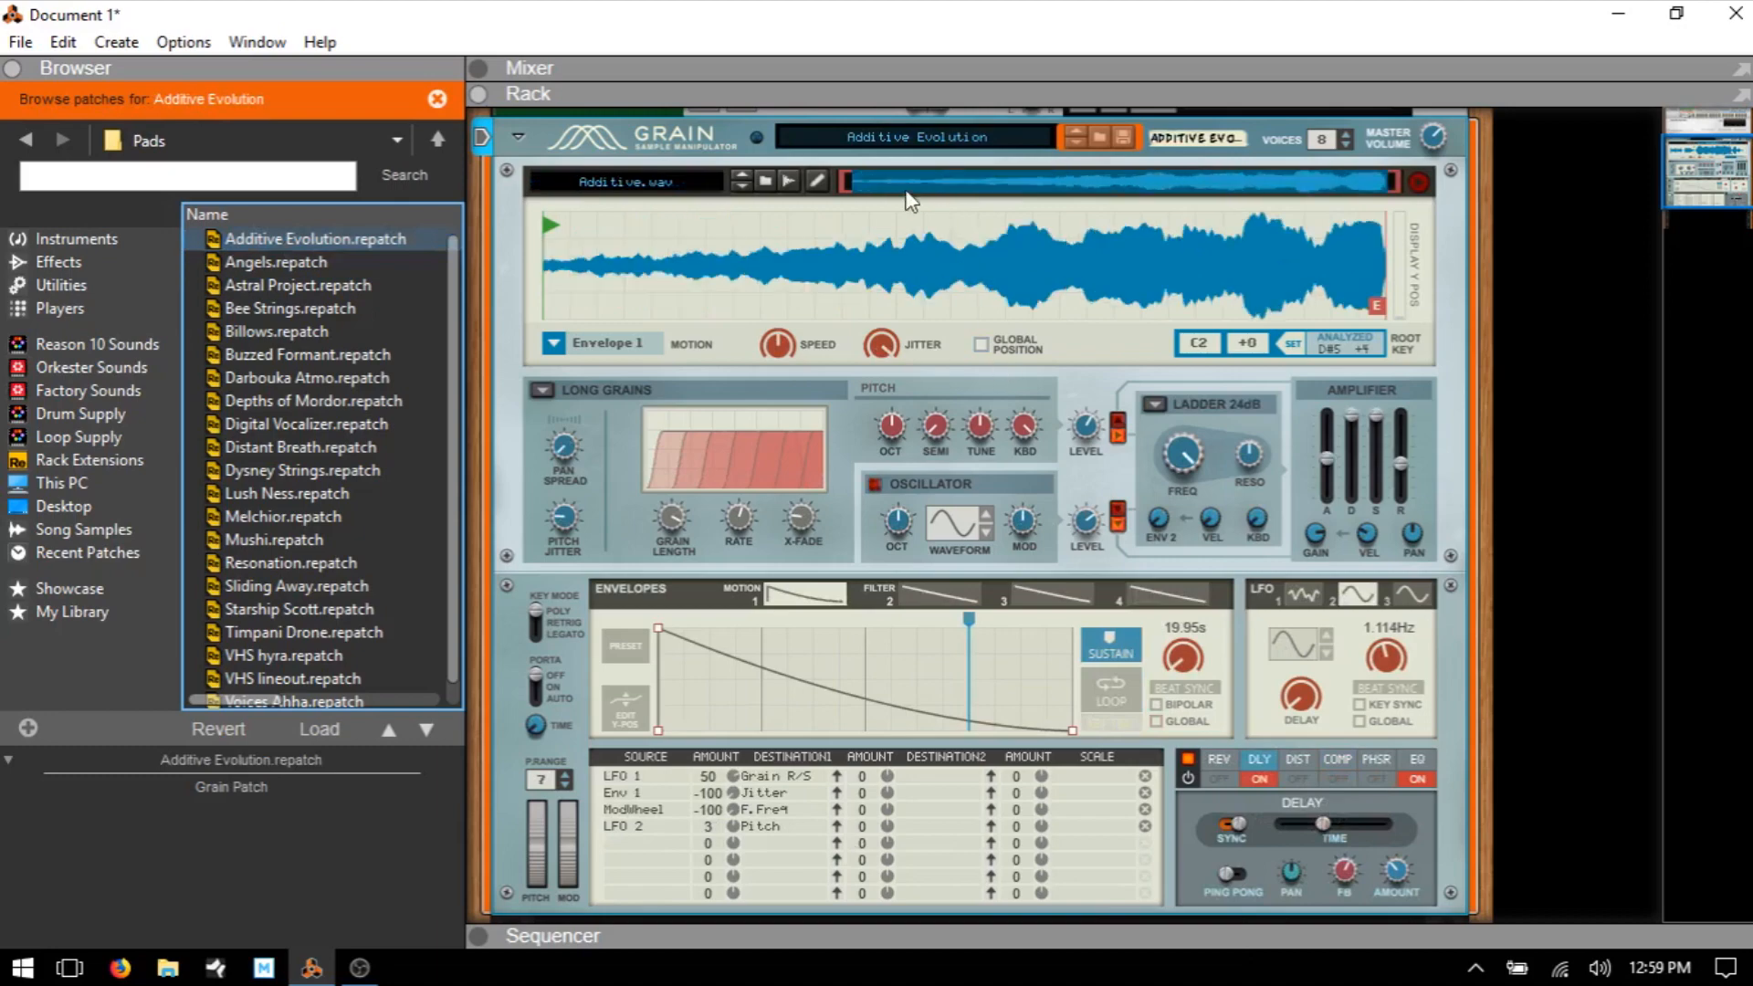
Step through the patches in the Pads folder and load Astral Project into the Grain device
{"action": "left_click", "coordinate": [923, 140]}
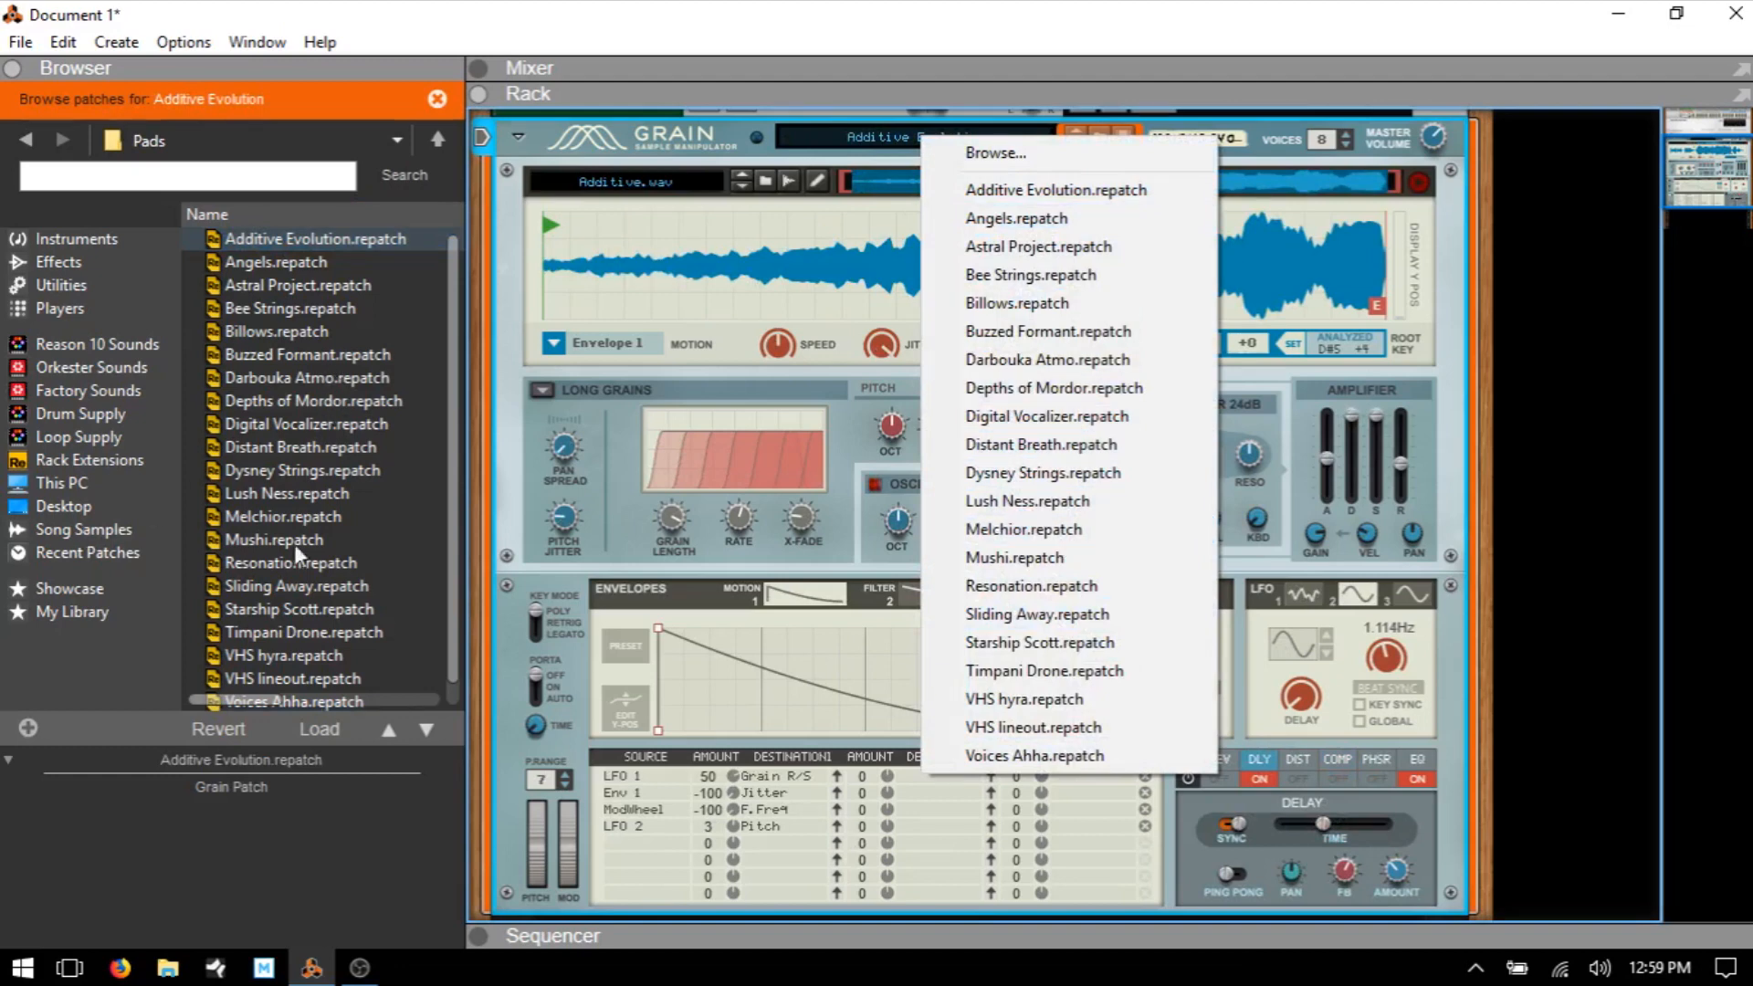
{"action": "left_click", "coordinate": [728, 169]}
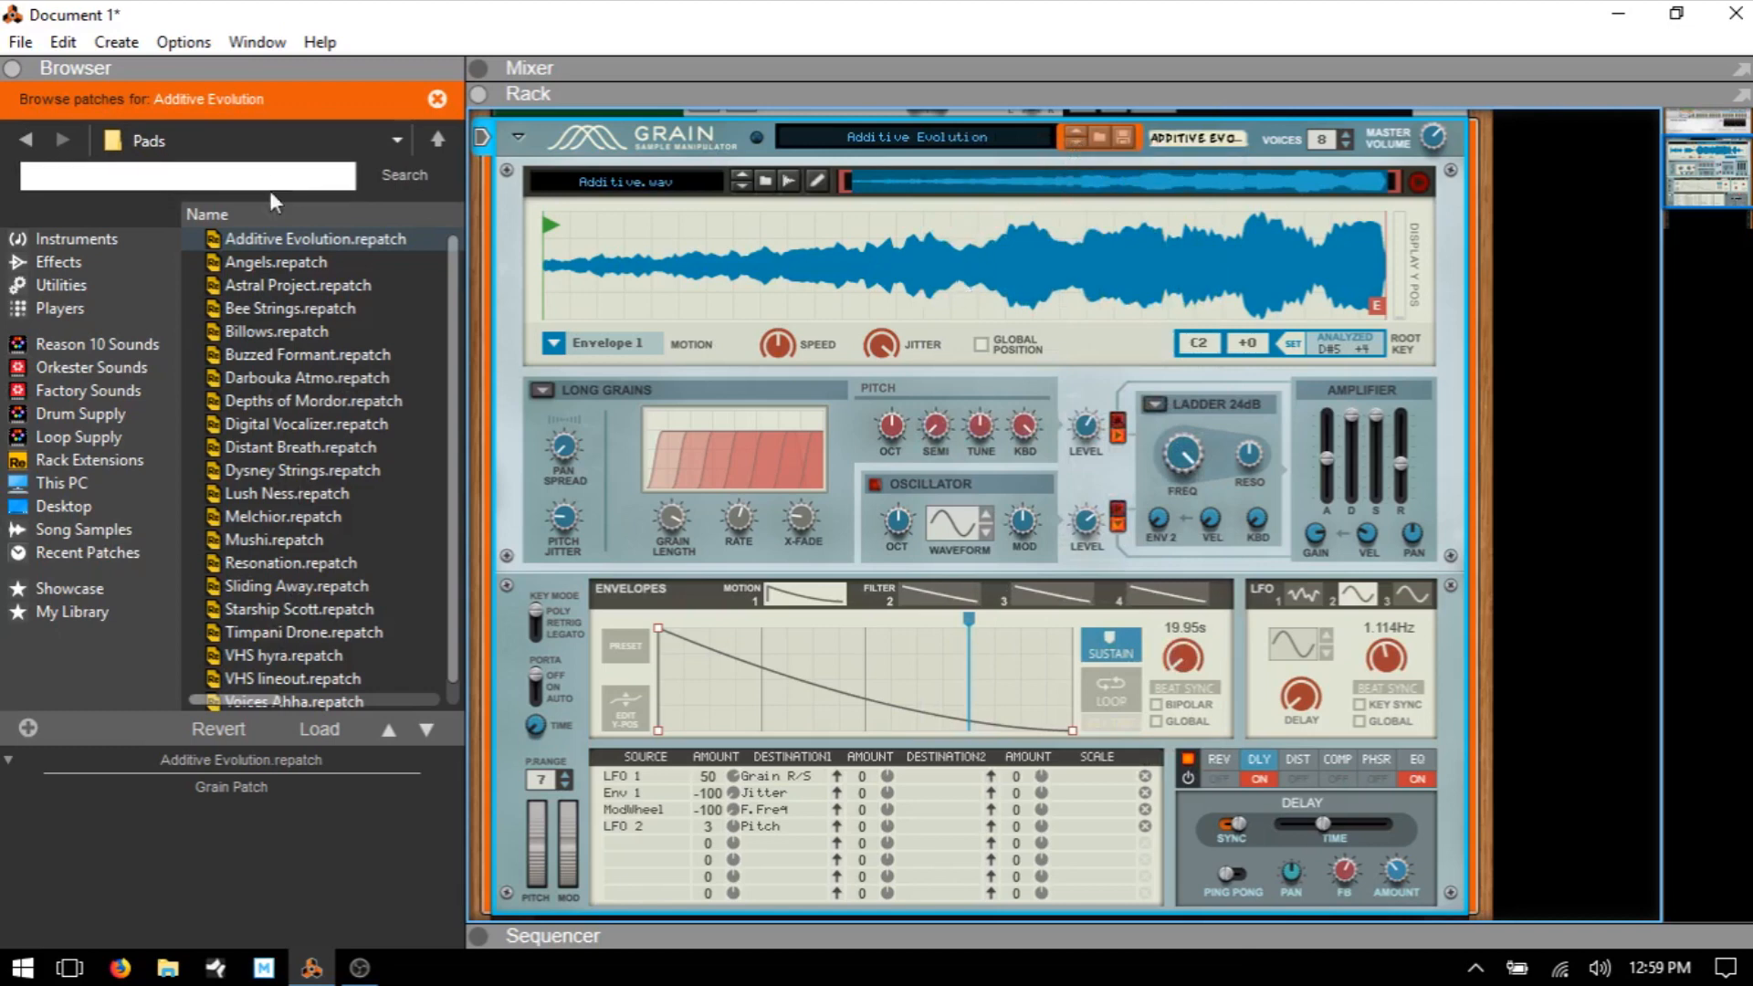
{"action": "left_click", "coordinate": [286, 242]}
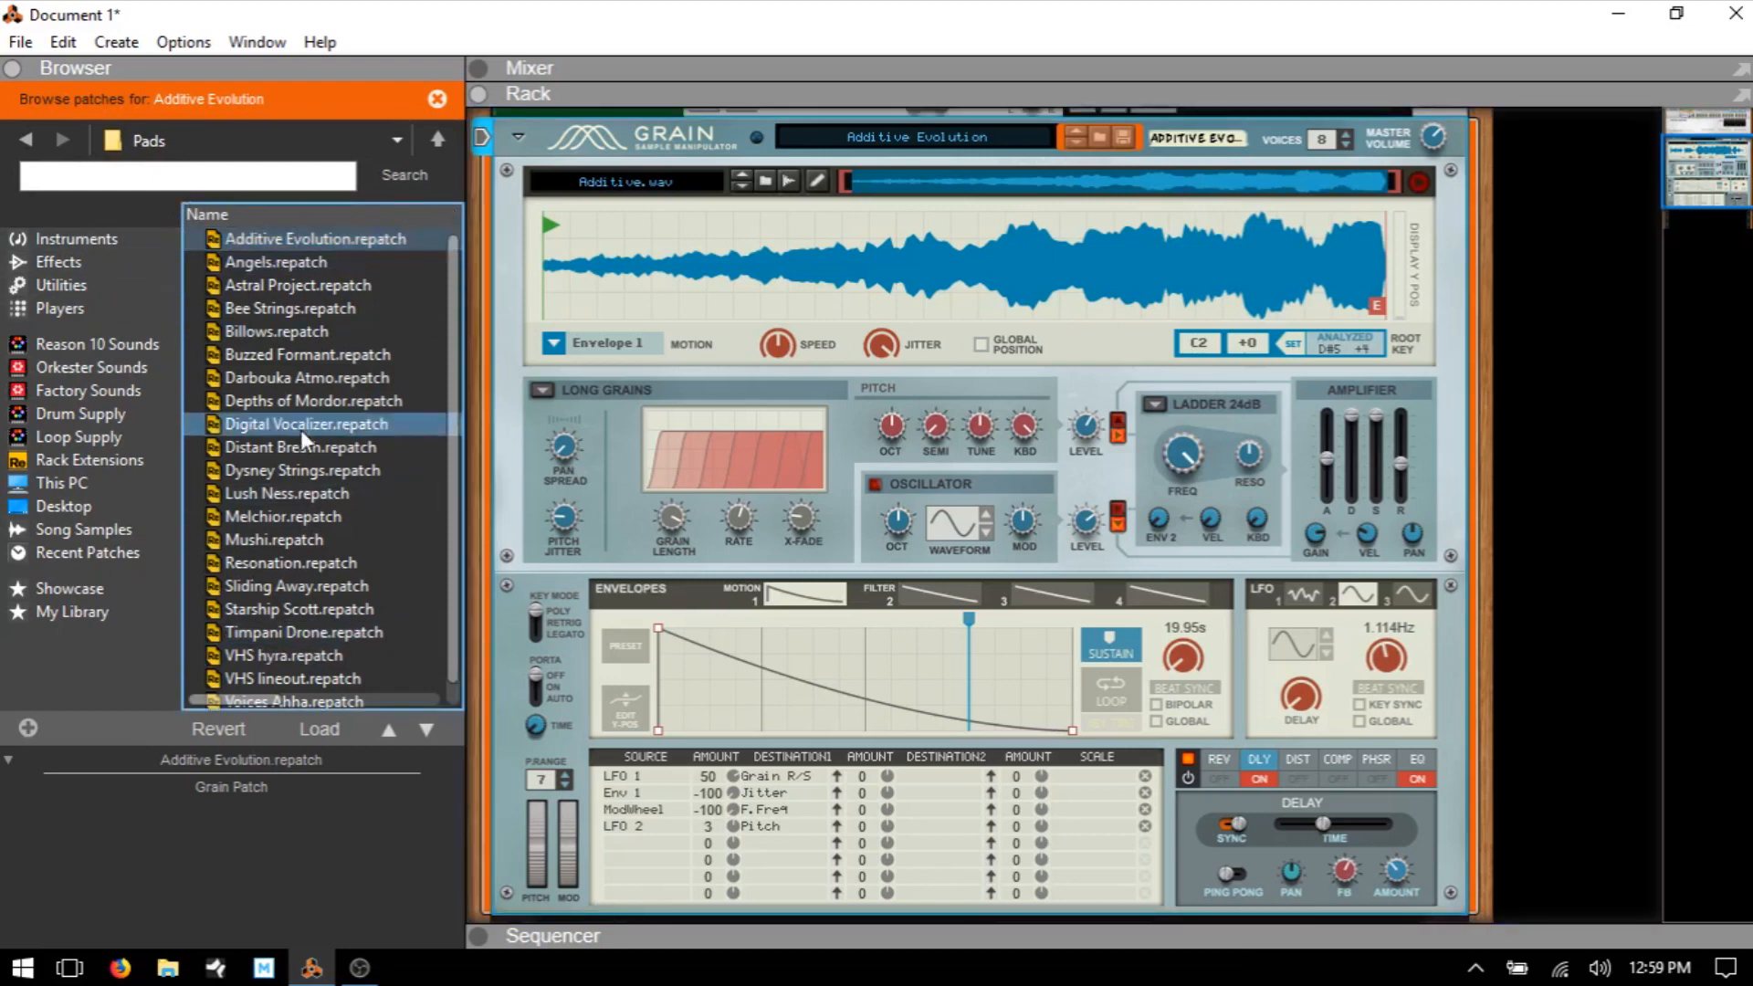
{"action": "key", "text": "Down"}
{"action": "key", "text": "Down"}
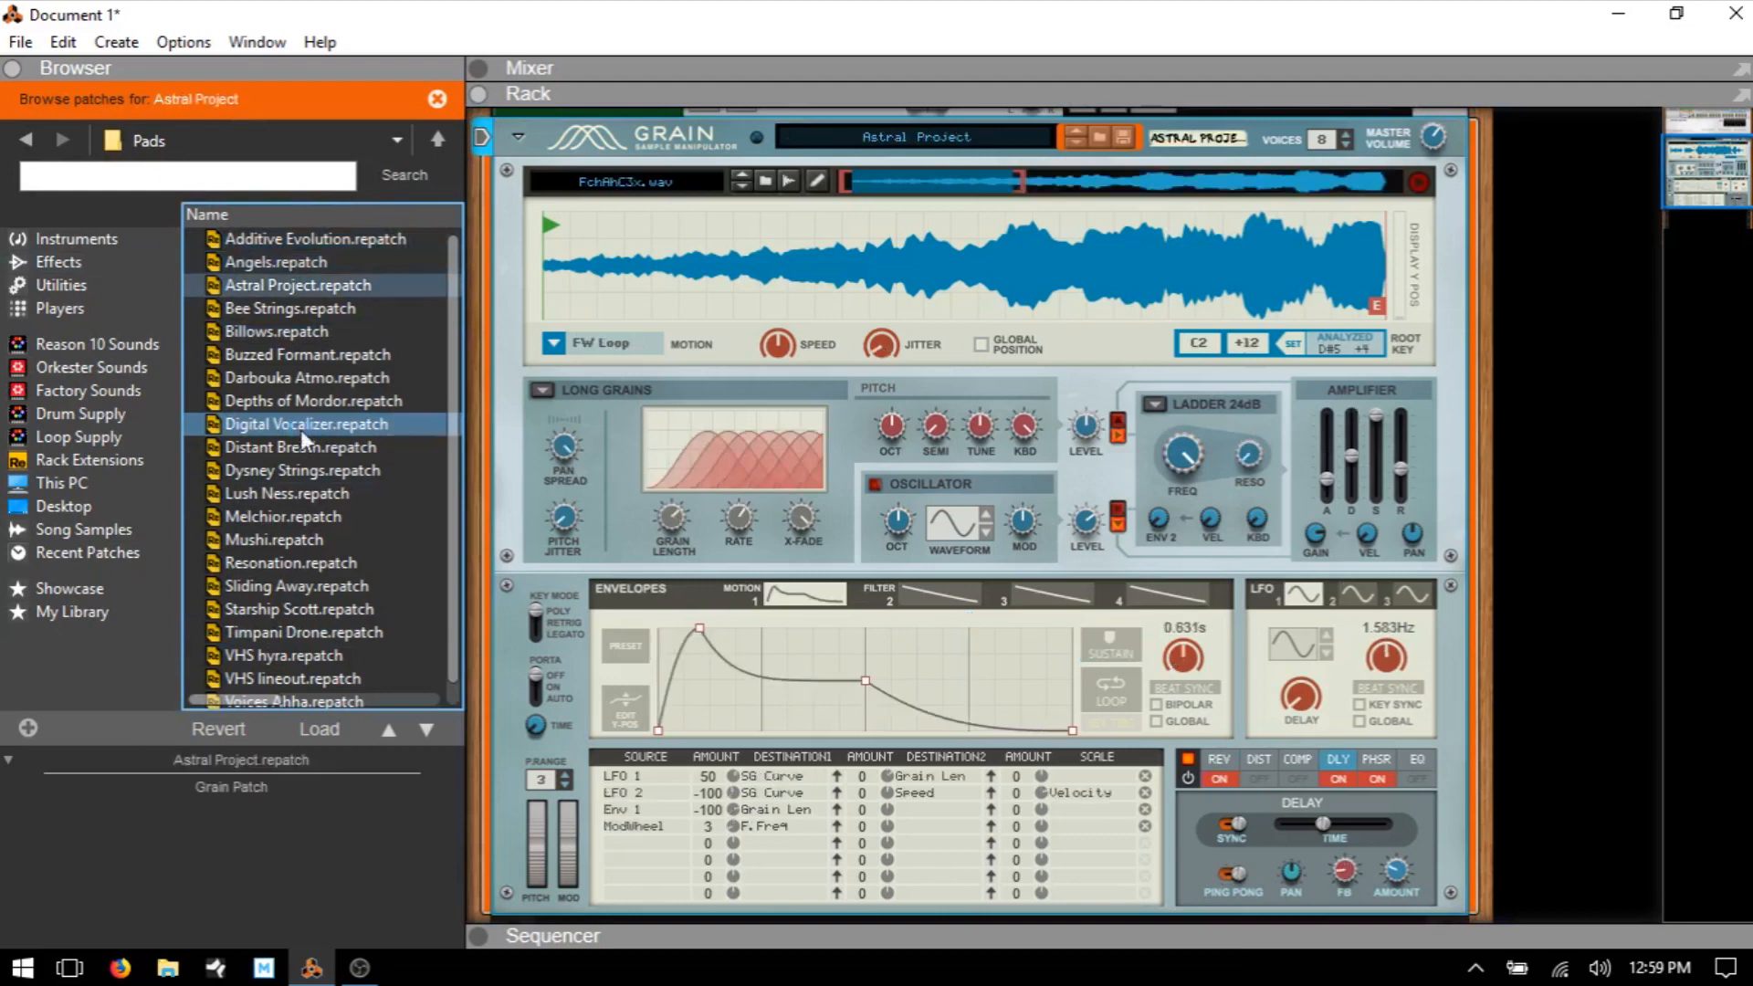
{"action": "key", "text": "Down"}
{"action": "key", "text": "Down"}
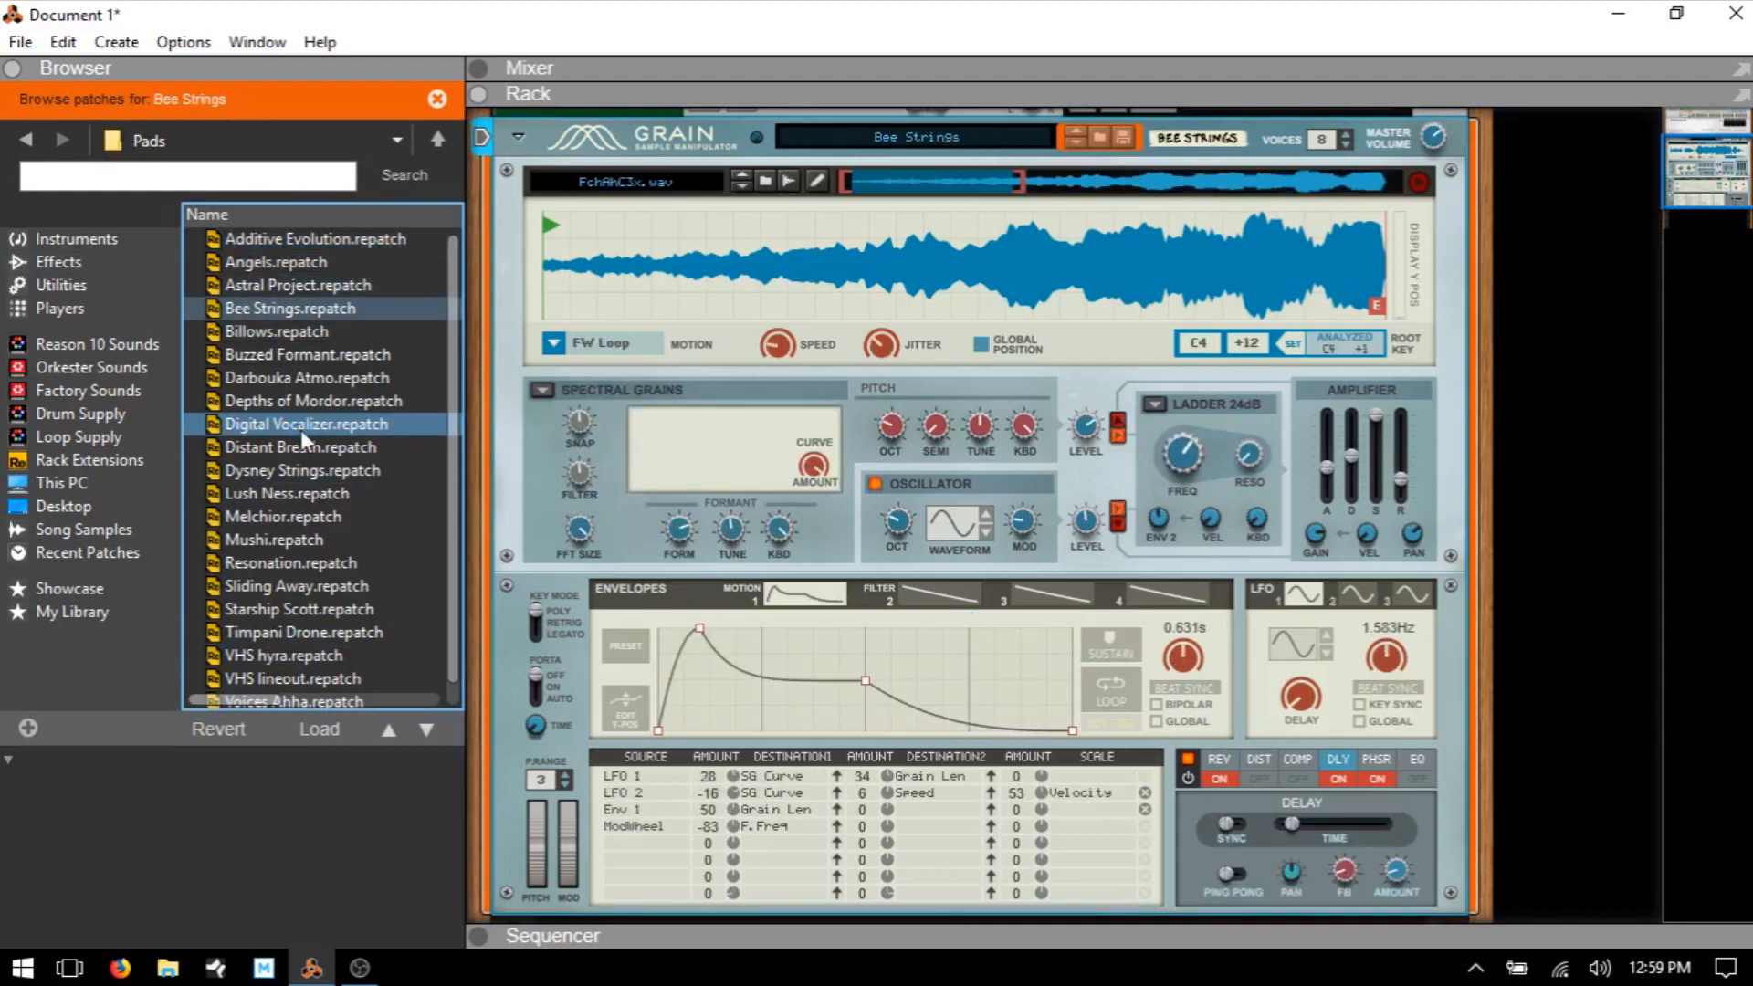
{"action": "key", "text": "Up"}
{"action": "key", "text": "Up"}
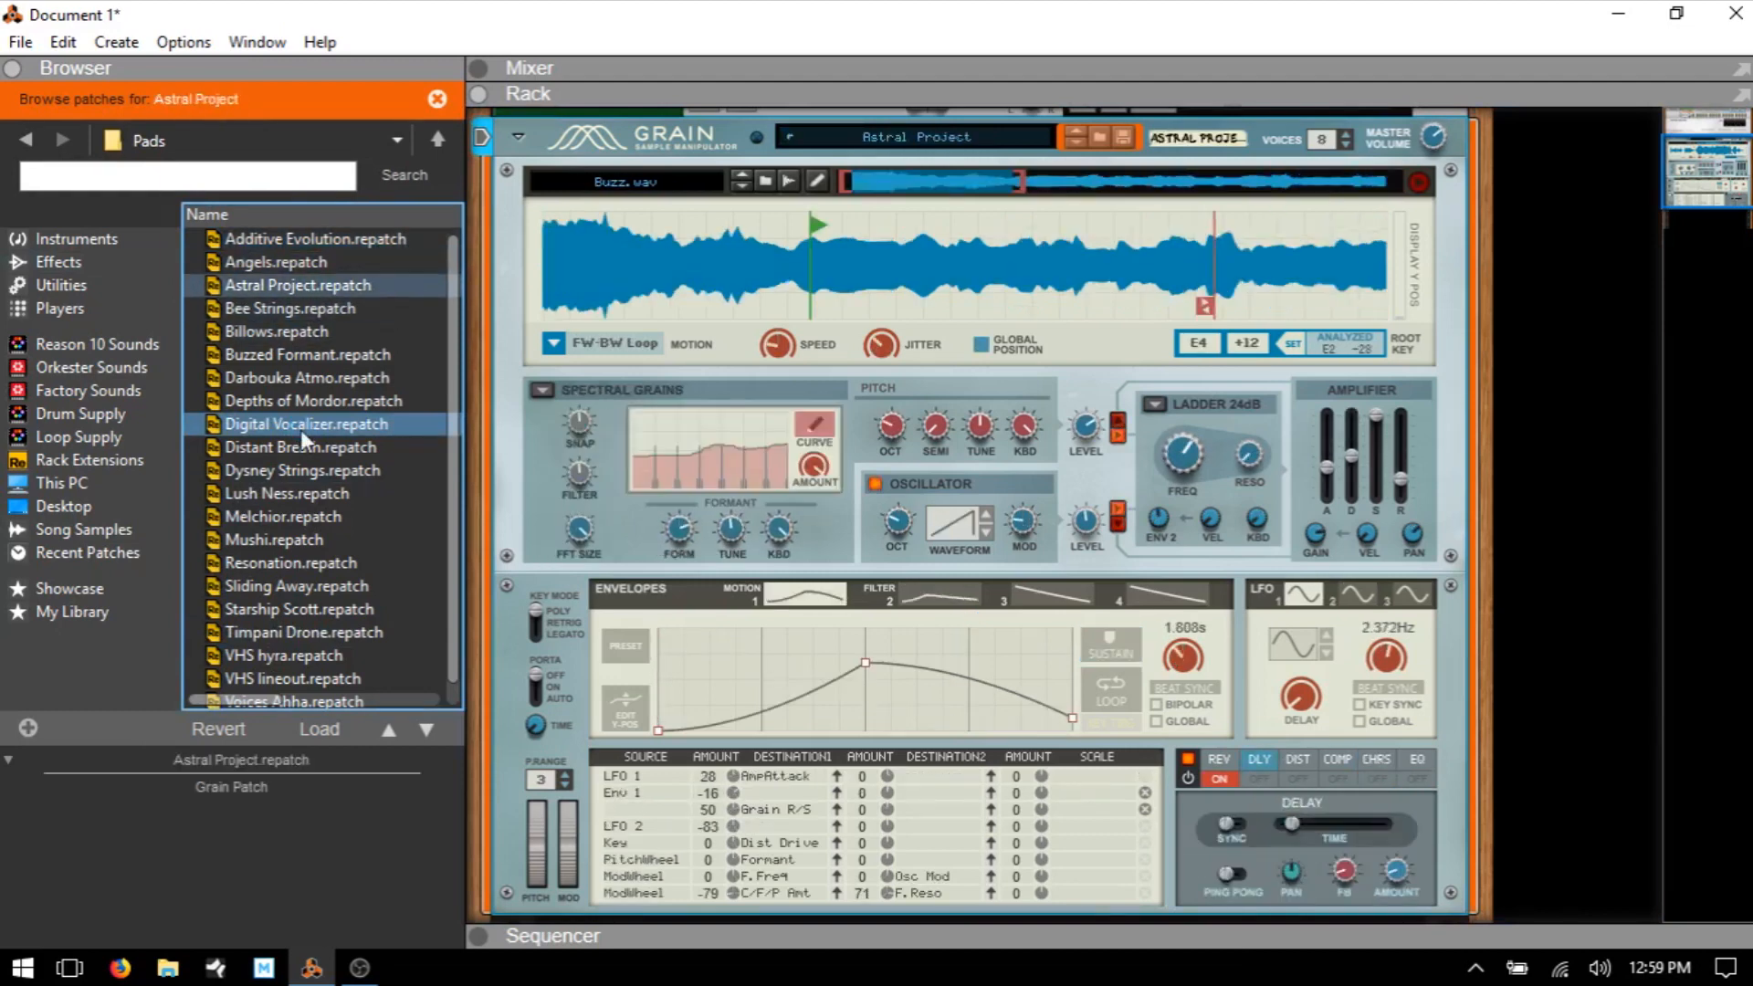
{"action": "left_click", "coordinate": [1123, 139]}
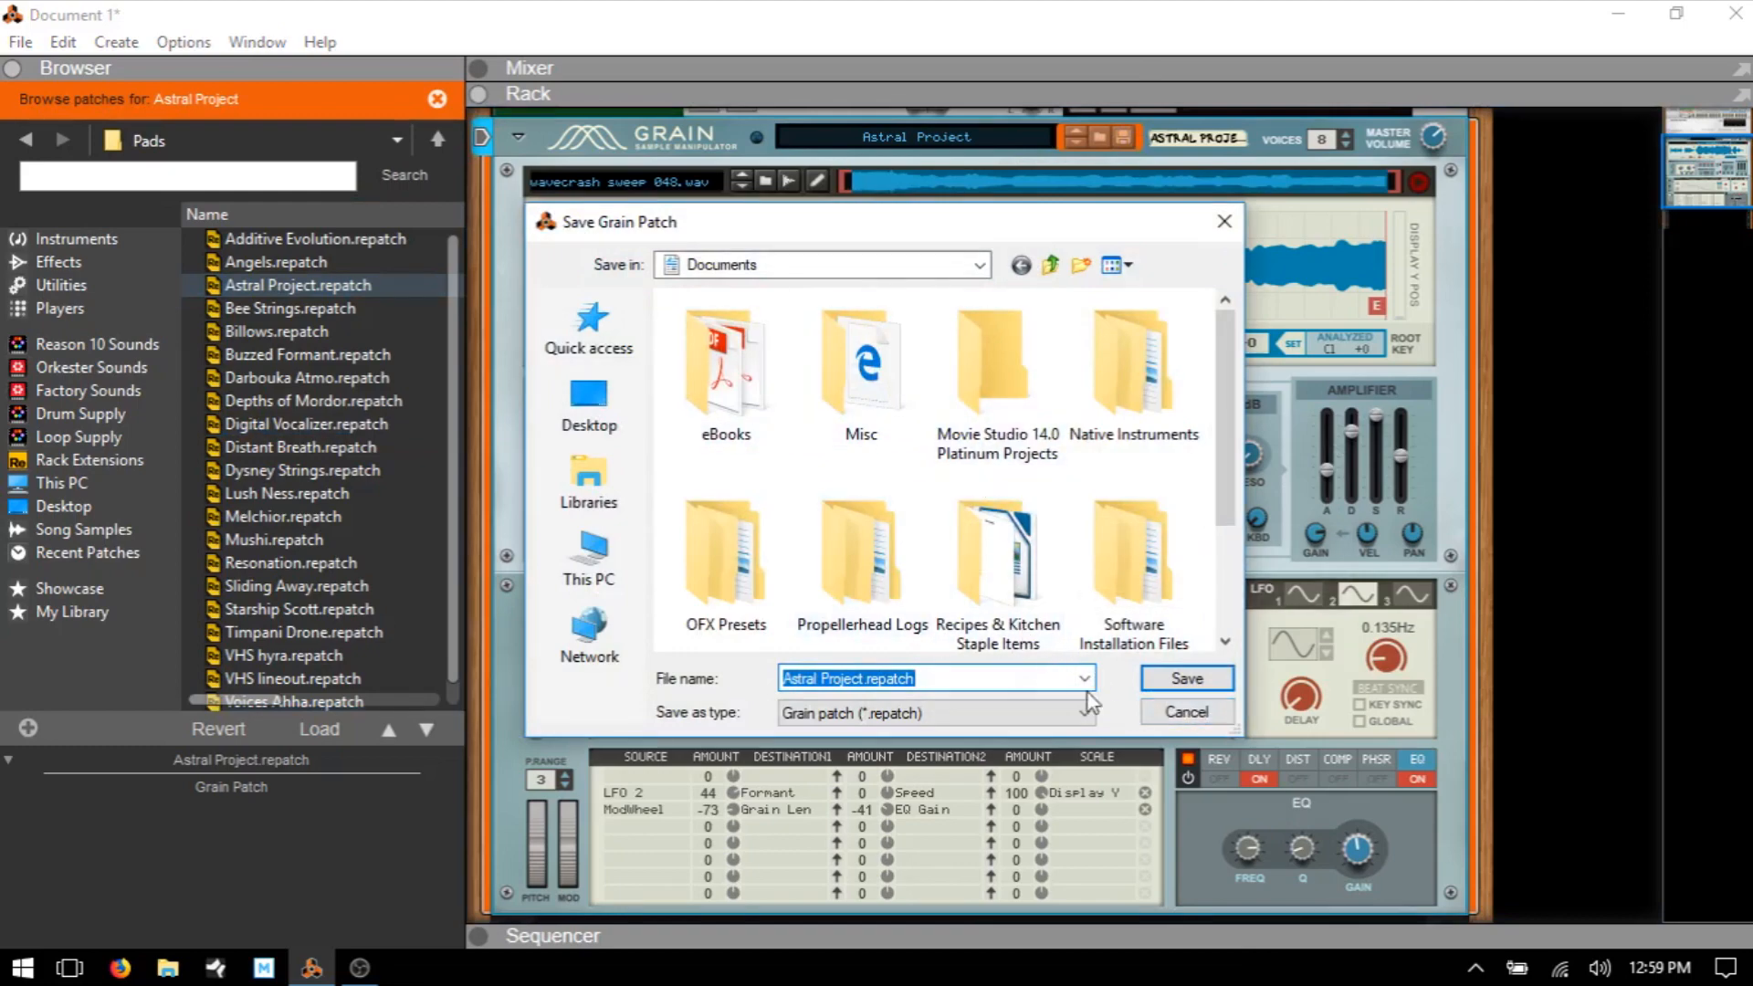
{"action": "left_click", "coordinate": [1186, 713]}
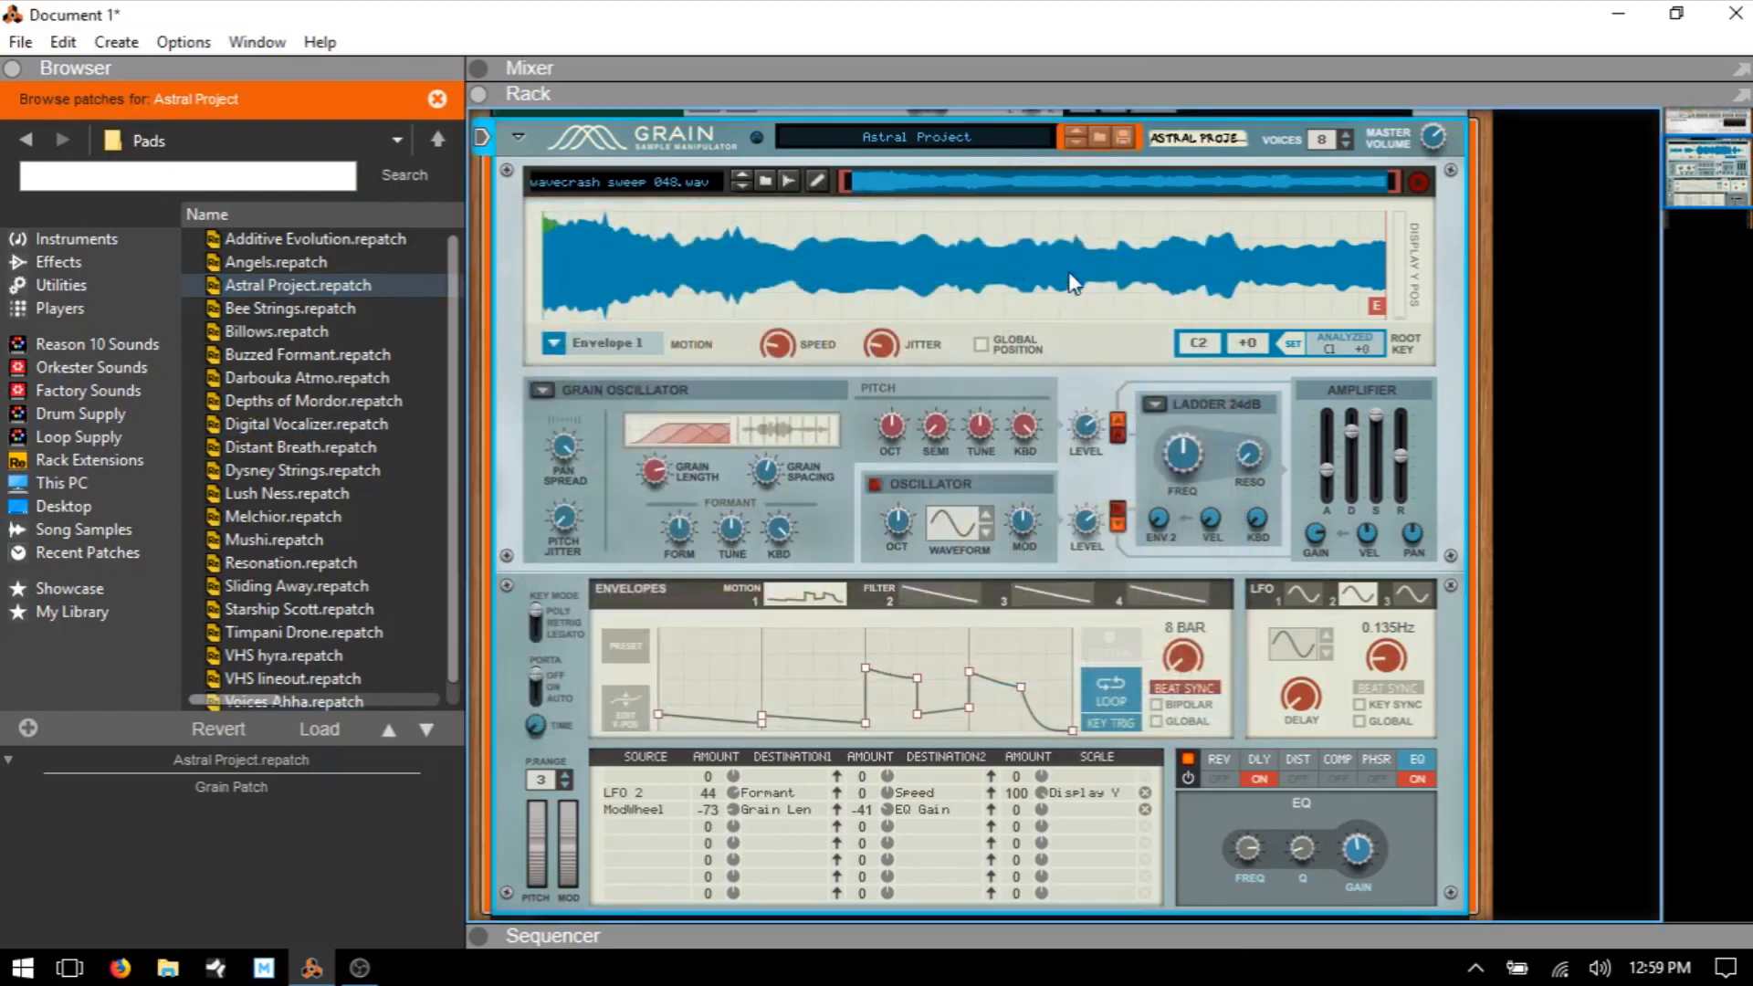
{"action": "double_click", "coordinate": [1195, 142]}
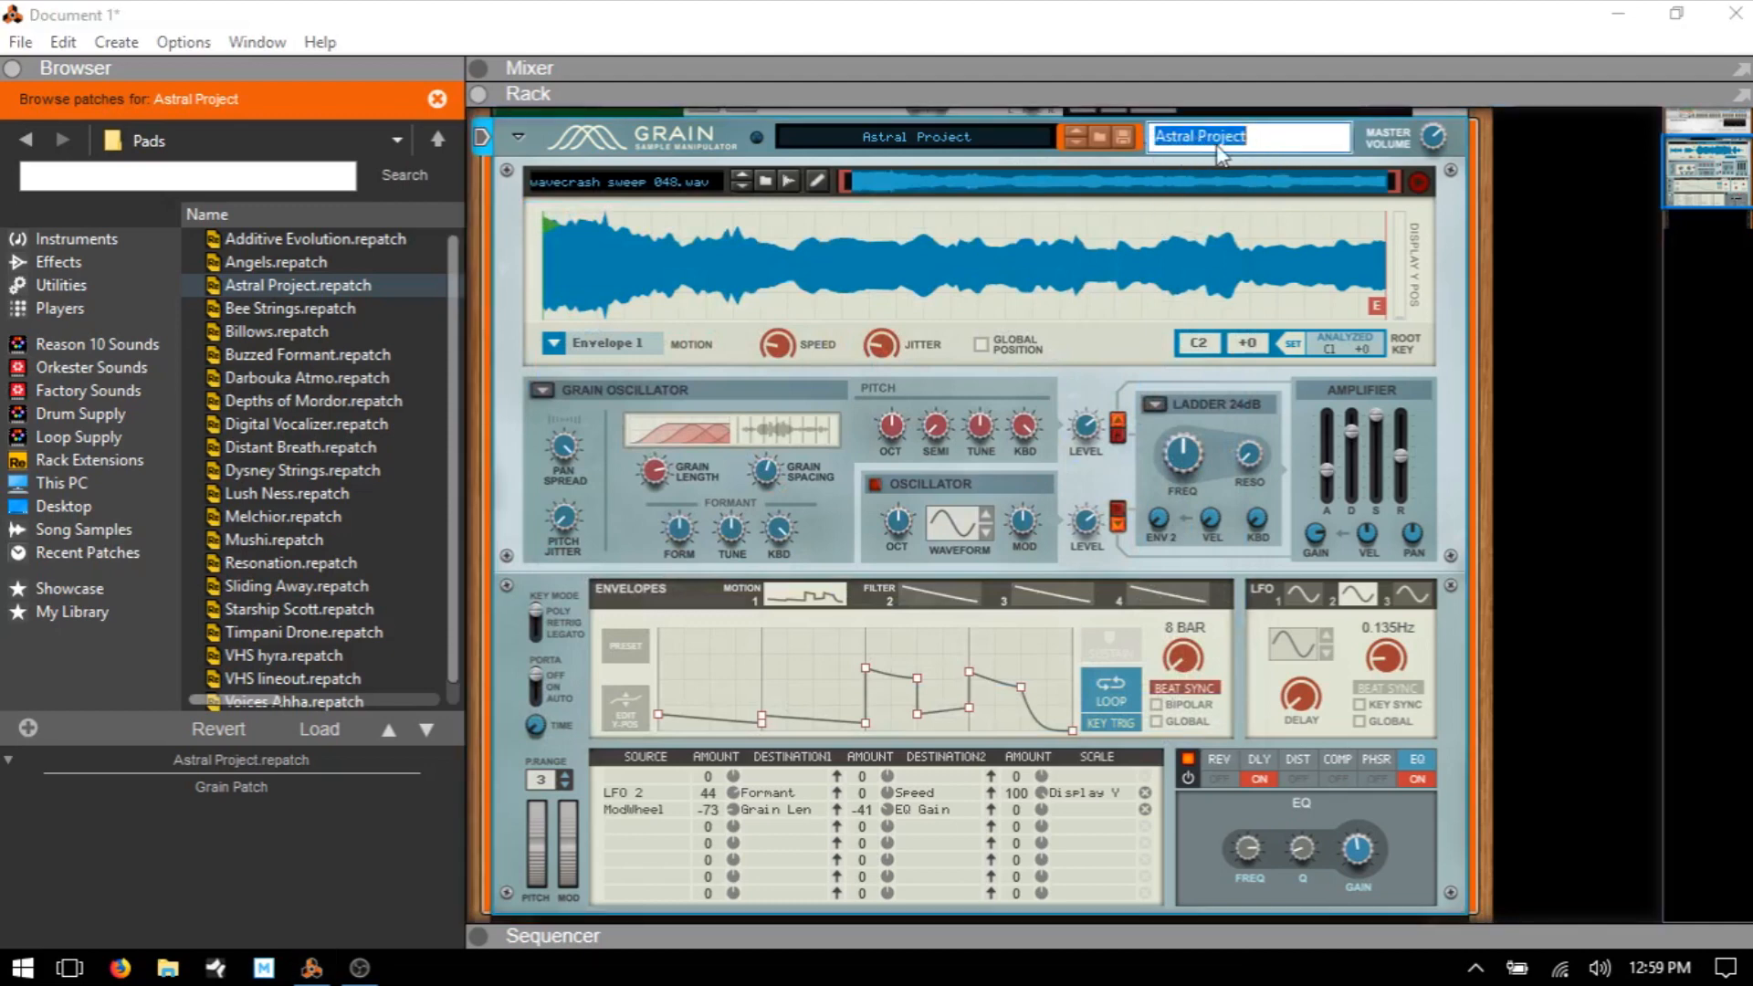
{"action": "left_click", "coordinate": [696, 134]}
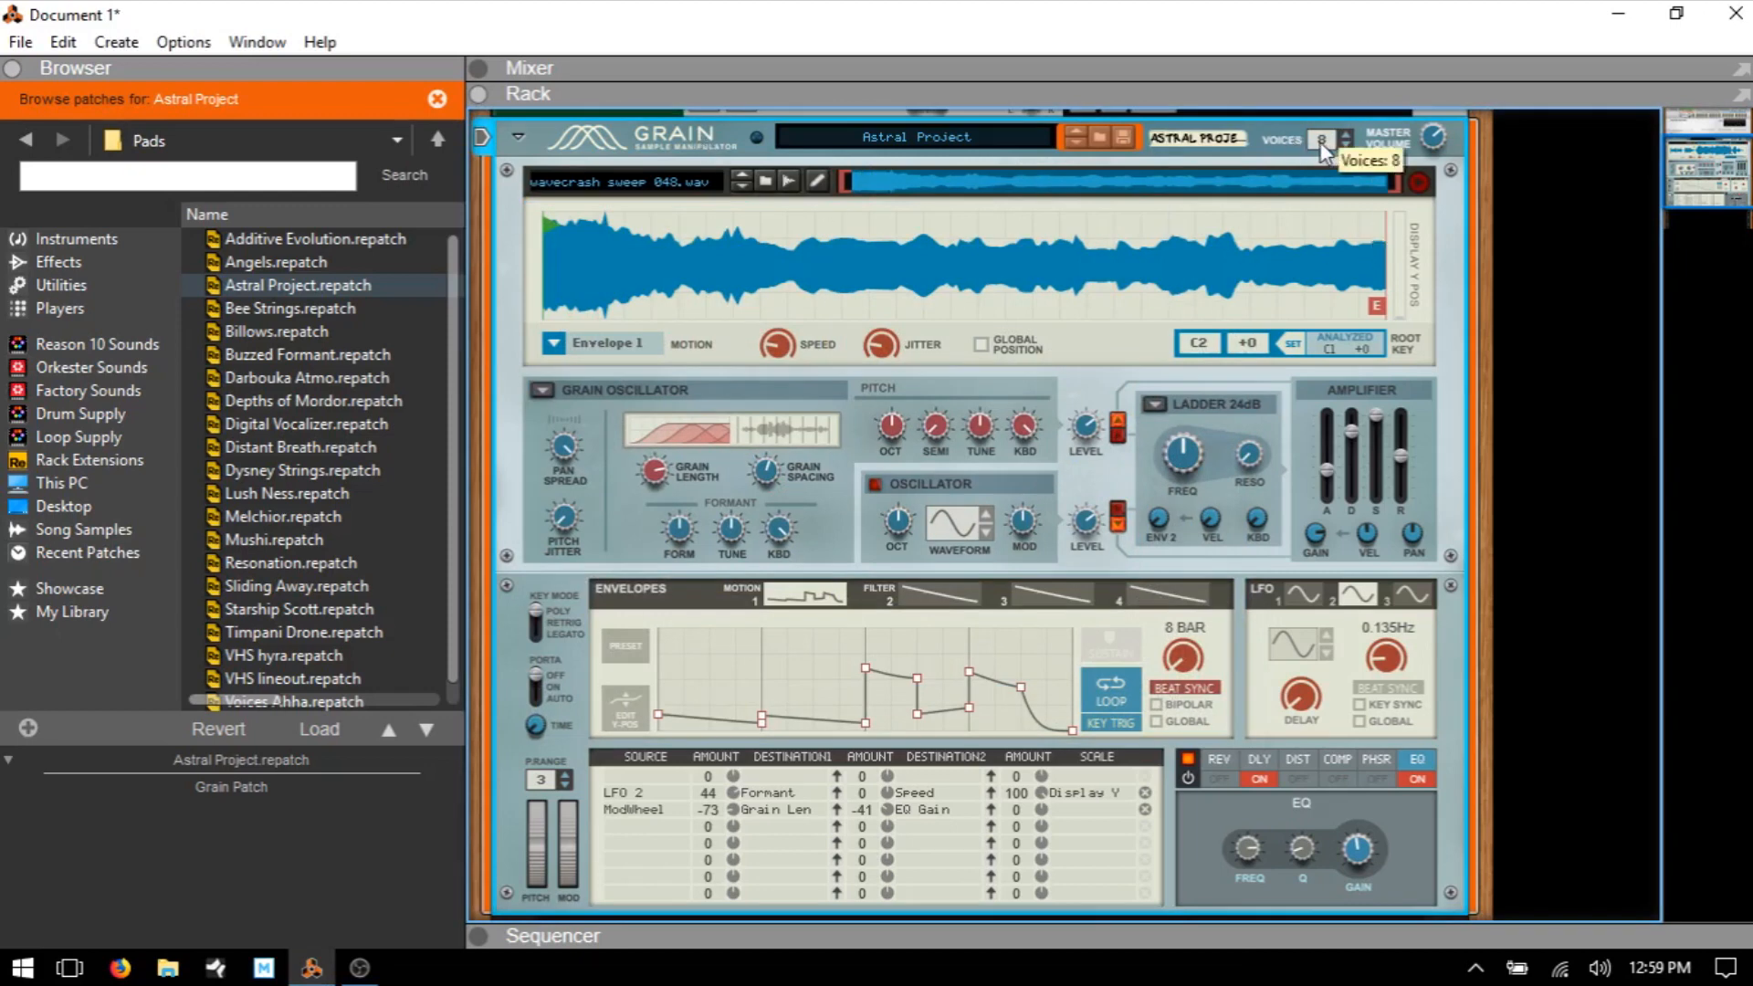
Try changing the Grain device's number of voices, and return it to 8
{"action": "left_click_drag", "start_coordinate": [1322, 152], "coordinate": [1327, 27]}
{"action": "left_click_drag", "start_coordinate": [1323, 137], "coordinate": [1318, 65]}
{"action": "left_click_drag", "start_coordinate": [1324, 146], "coordinate": [1324, 281]}
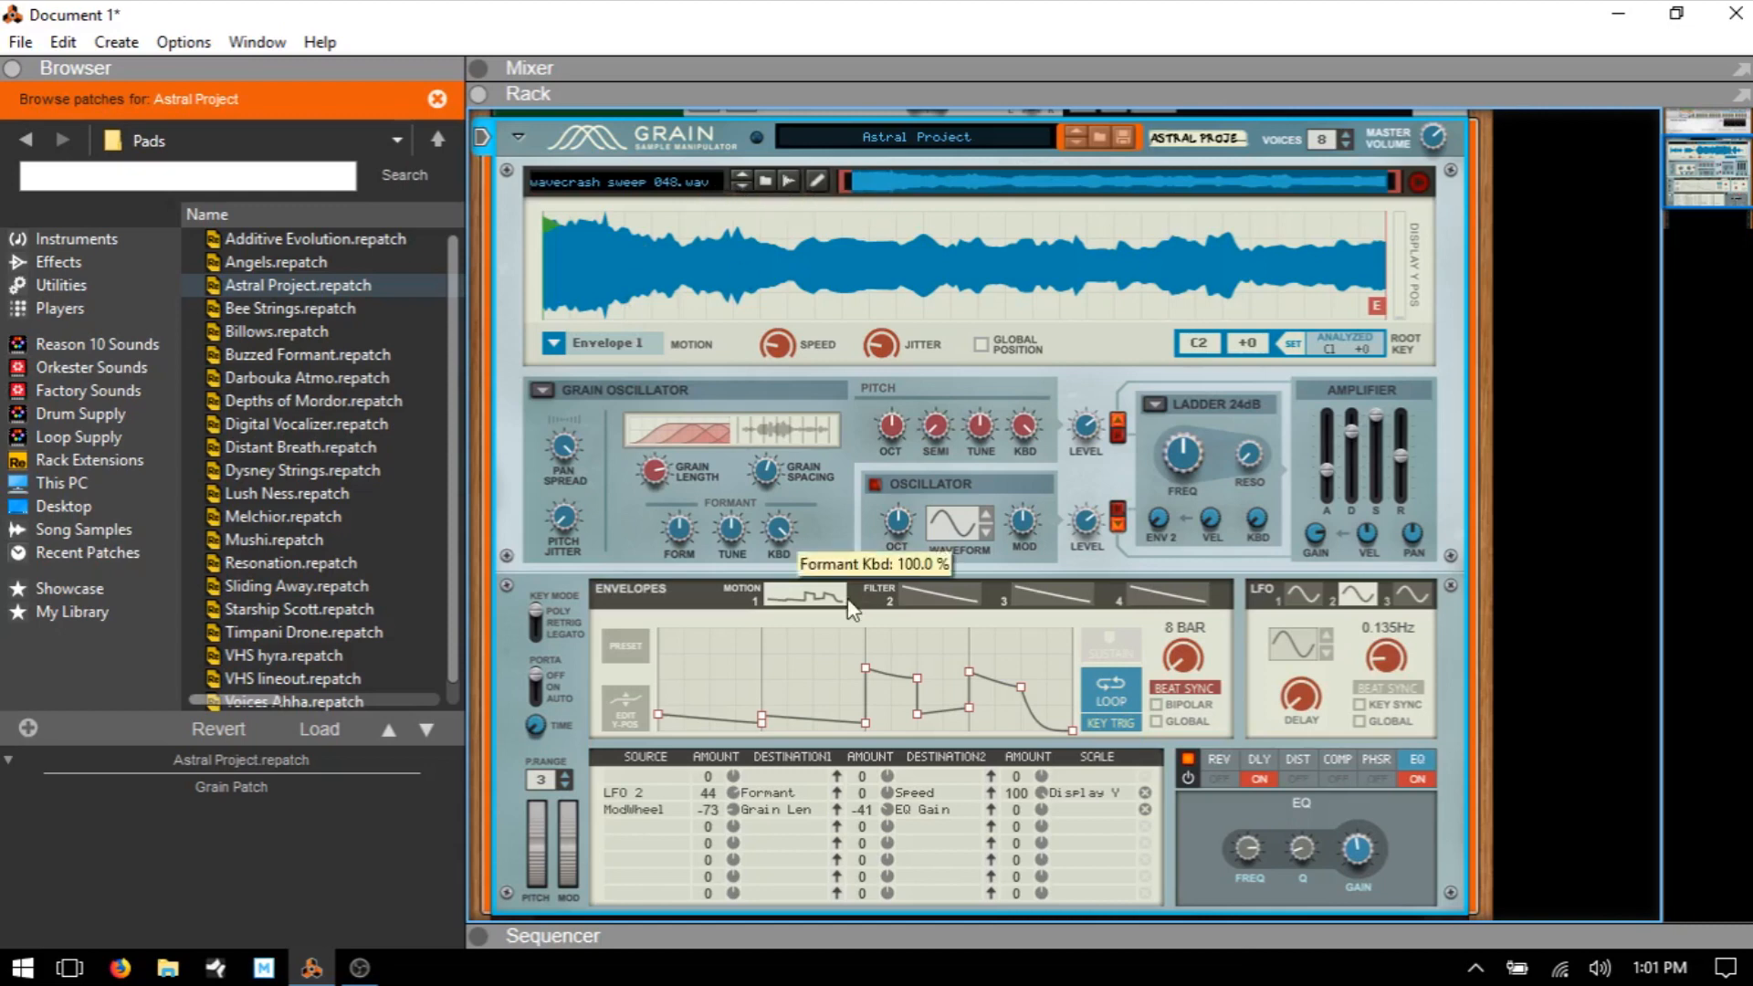
Advance the Grain device's sample to Monolite_eLAB.aif and browse the samples in its folder
{"action": "left_click", "coordinate": [742, 187]}
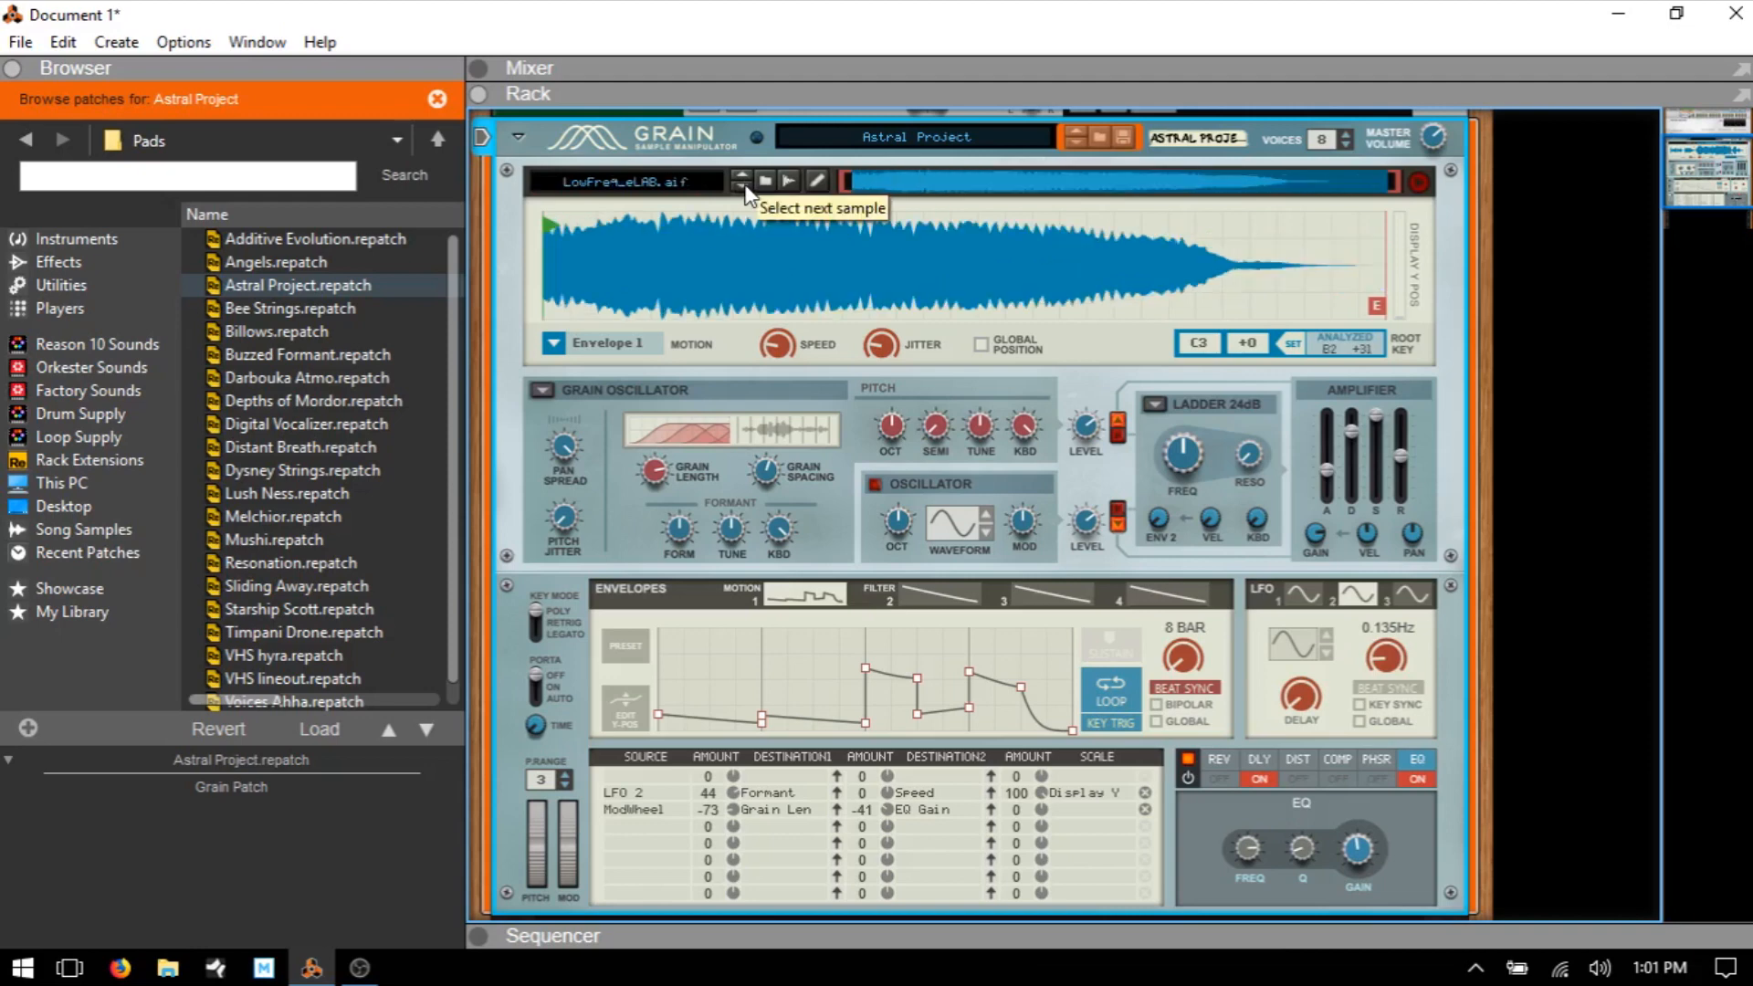
{"action": "left_click", "coordinate": [742, 187]}
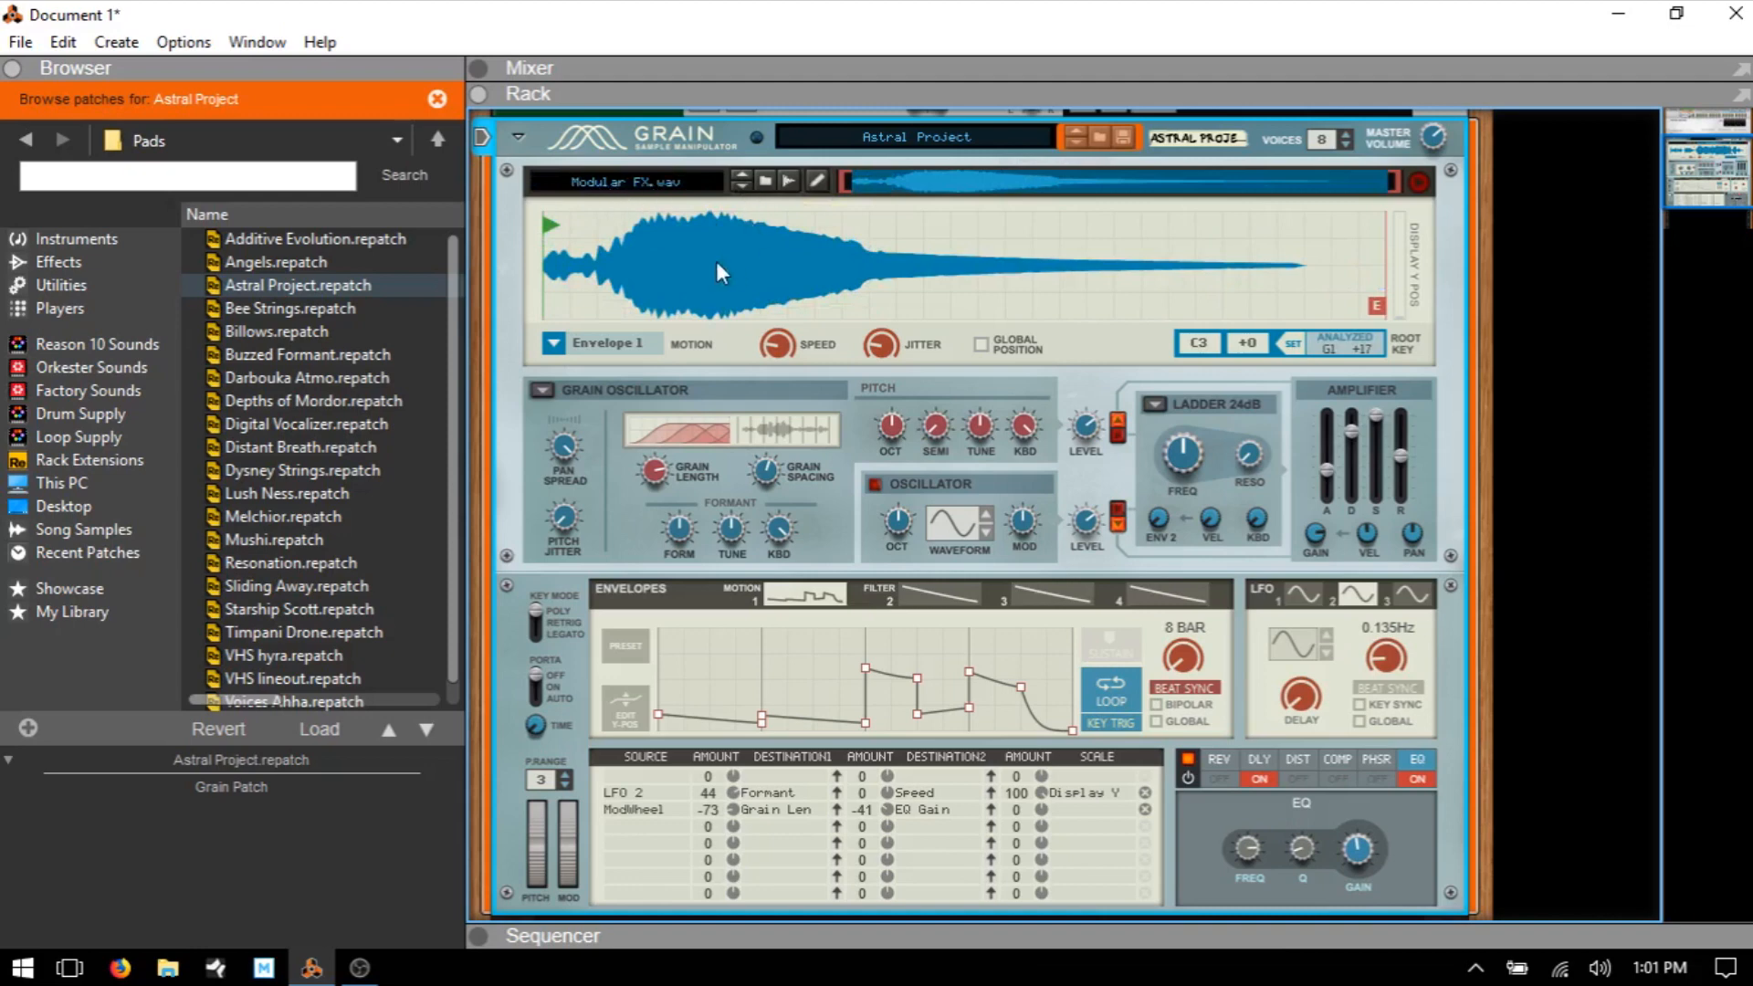
{"action": "left_click", "coordinate": [741, 187]}
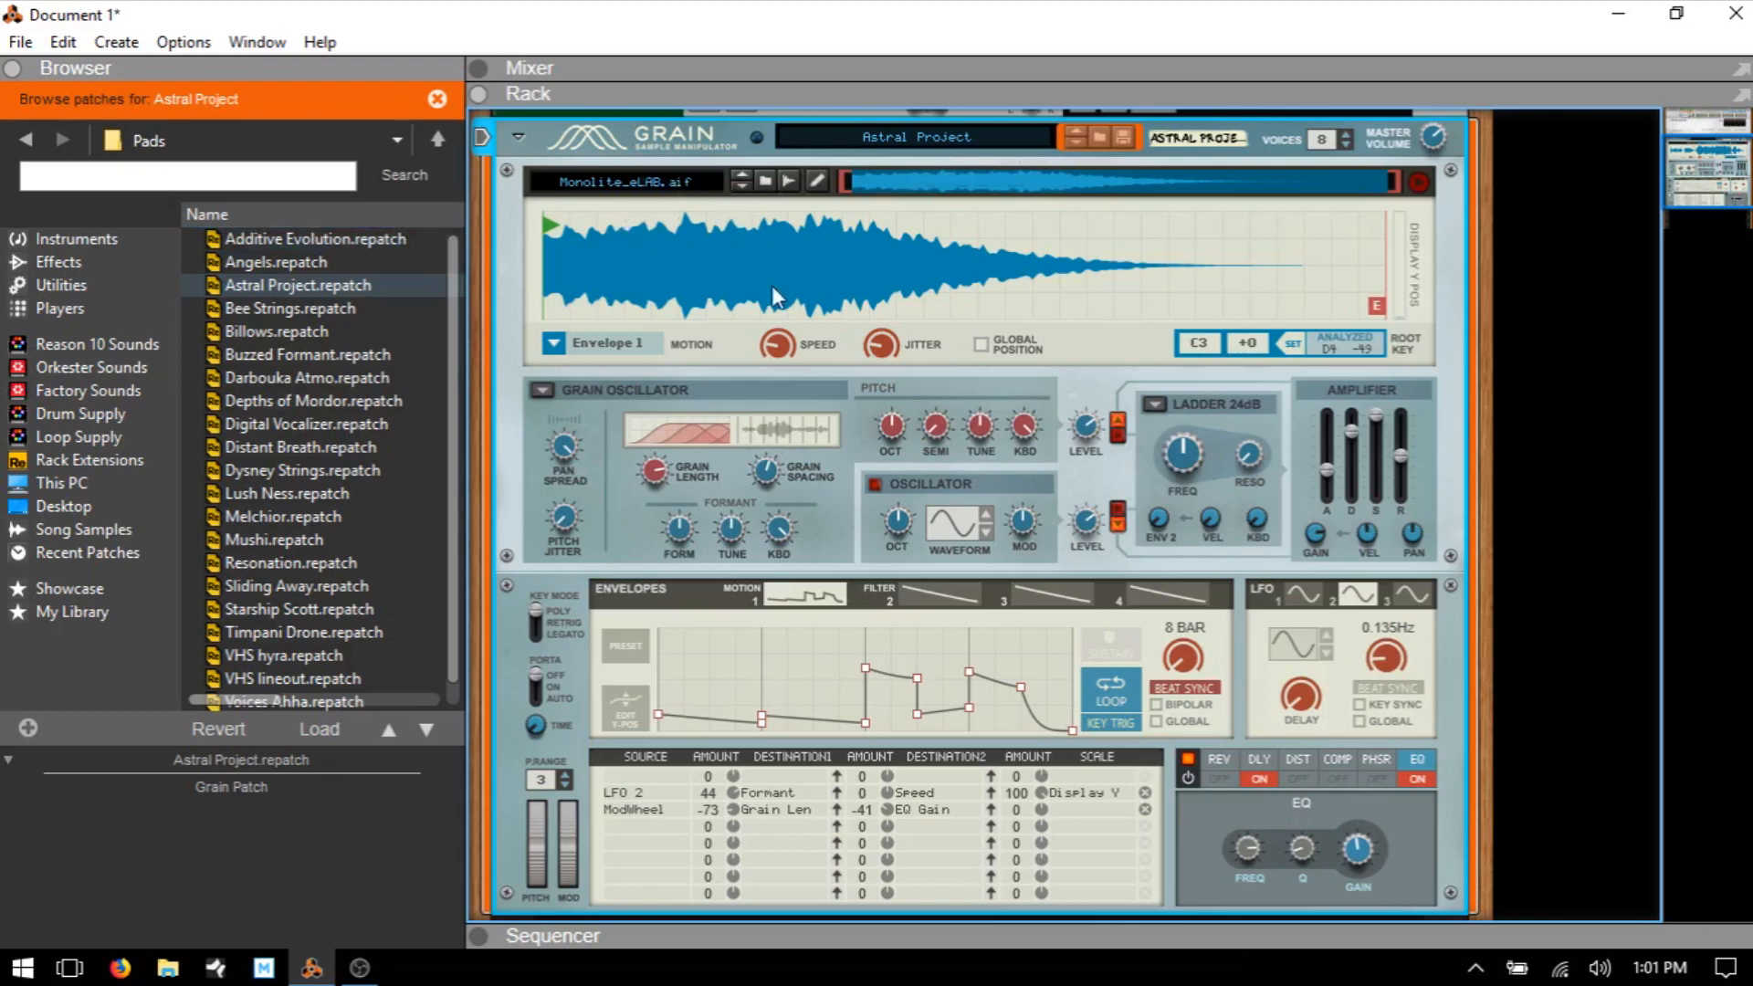
{"action": "left_click", "coordinate": [767, 182]}
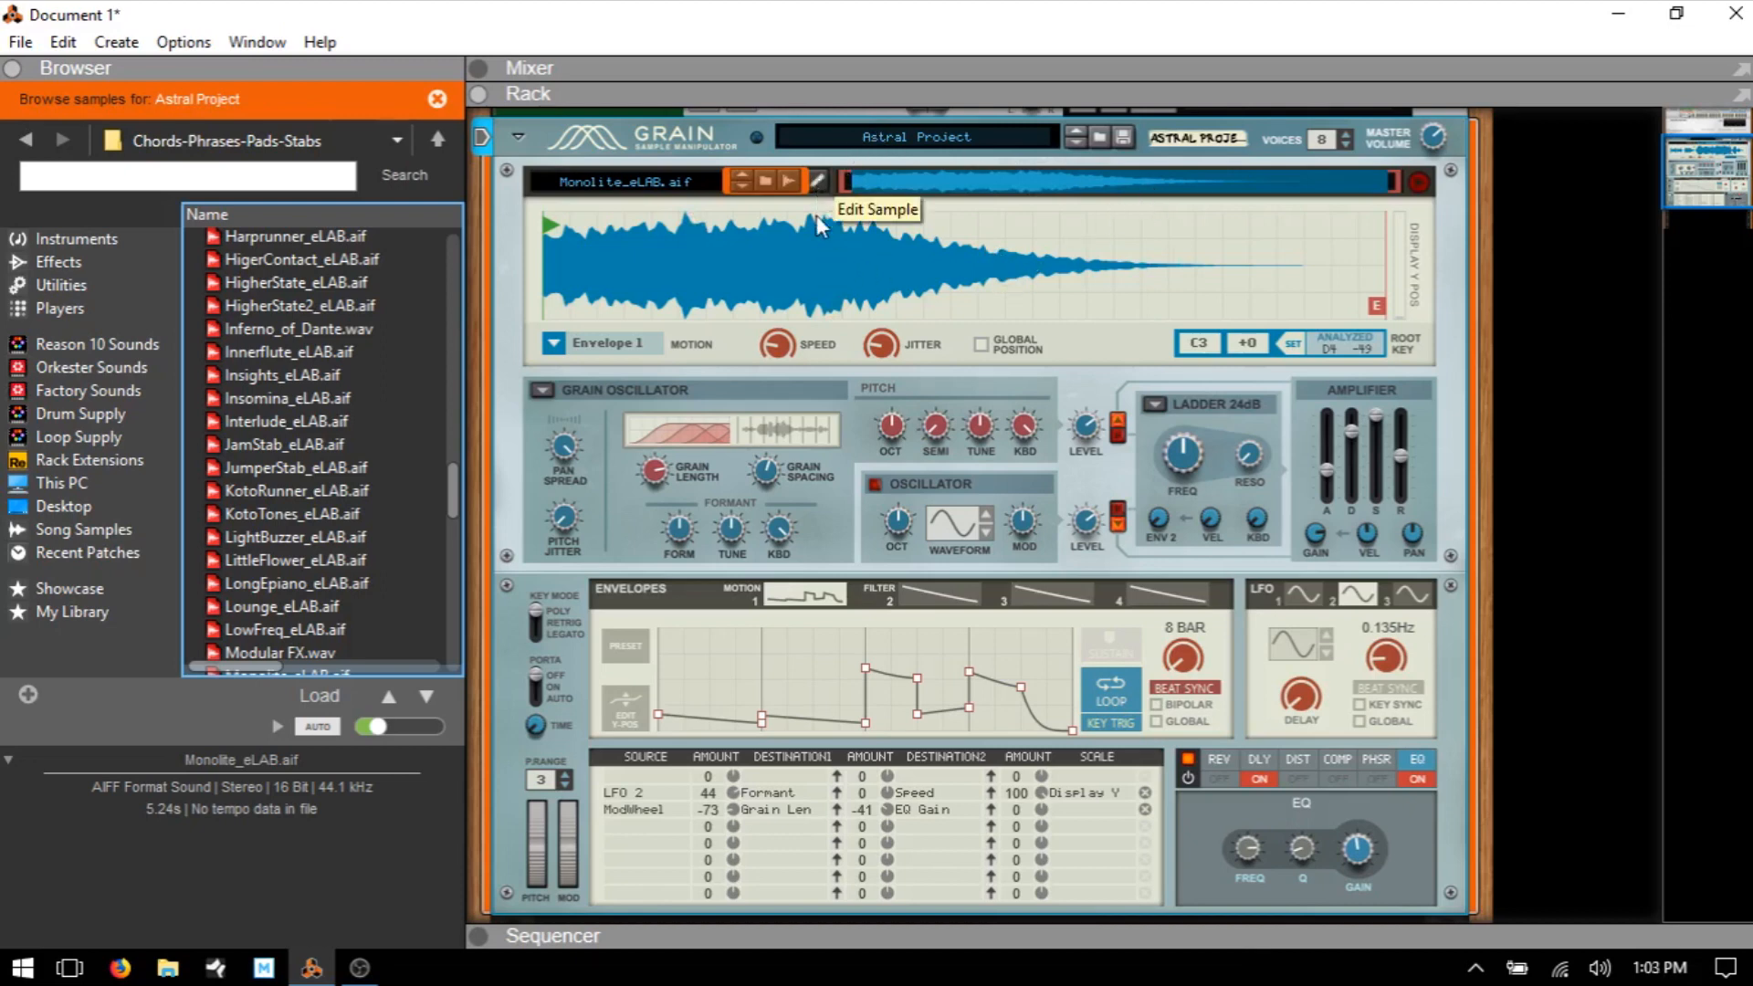
Edit the Monolite_eLAB.aif sample so it starts at about 1.2 s and ends at about 1.7 s, and save it
{"action": "left_click", "coordinate": [820, 183]}
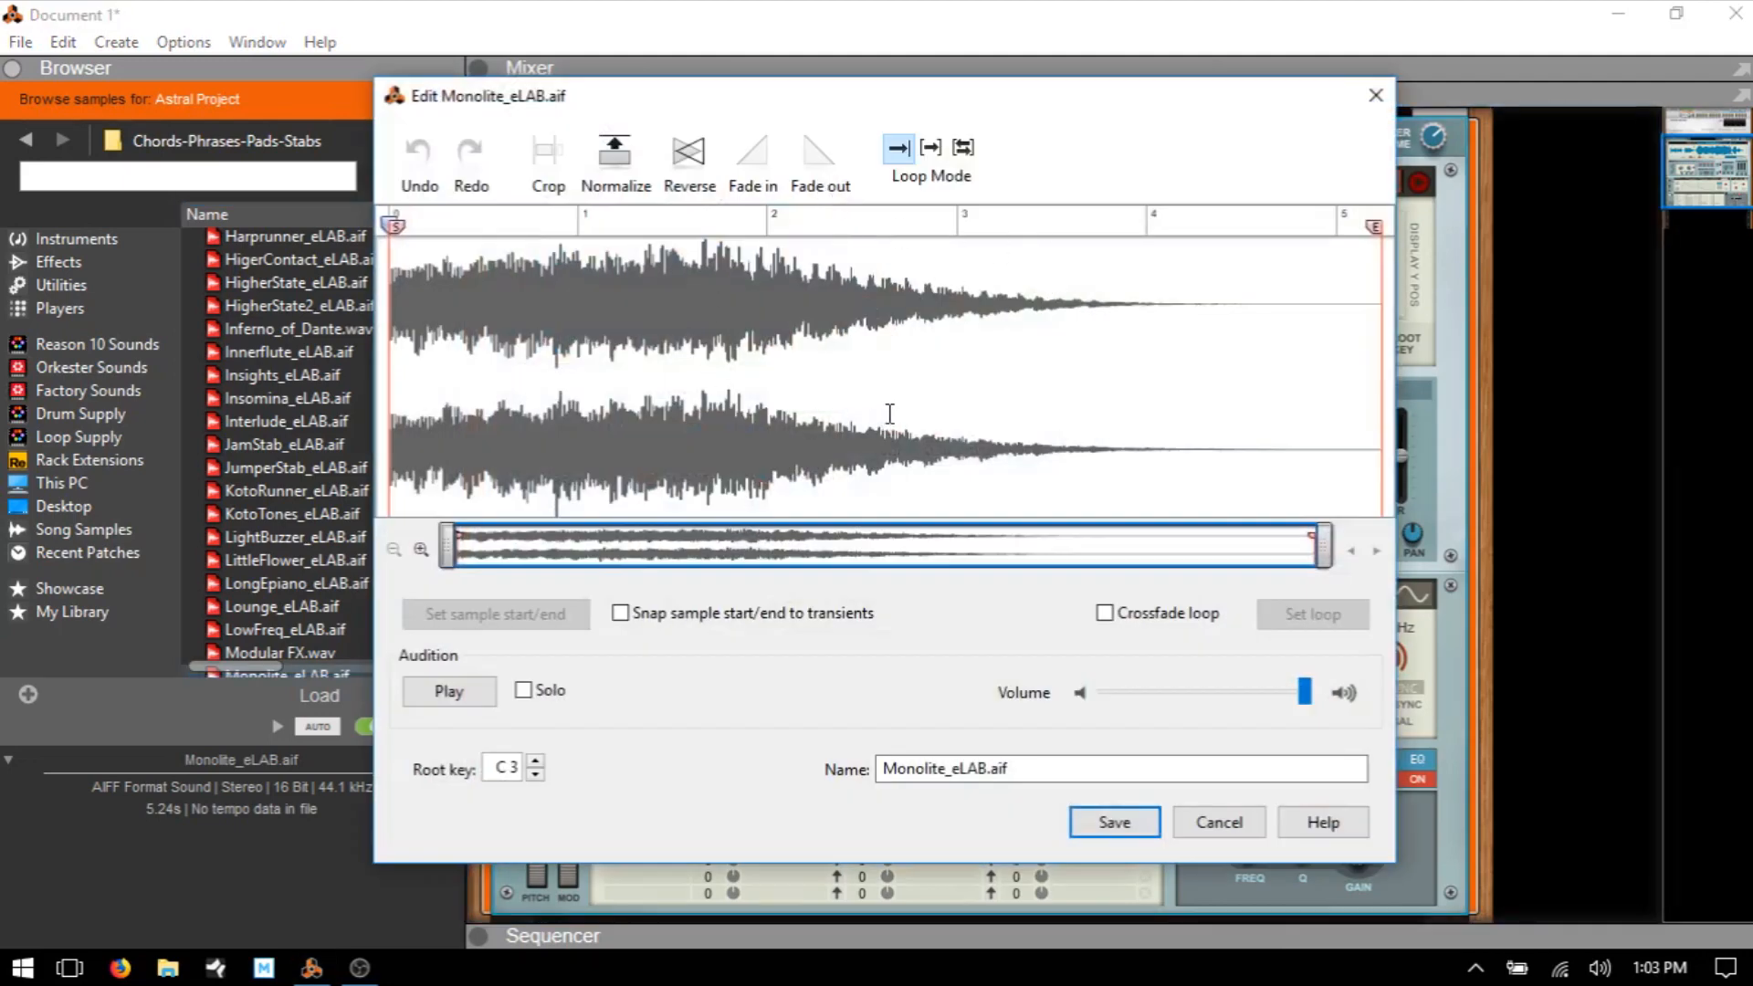
{"action": "left_click_drag", "start_coordinate": [395, 227], "coordinate": [628, 226]}
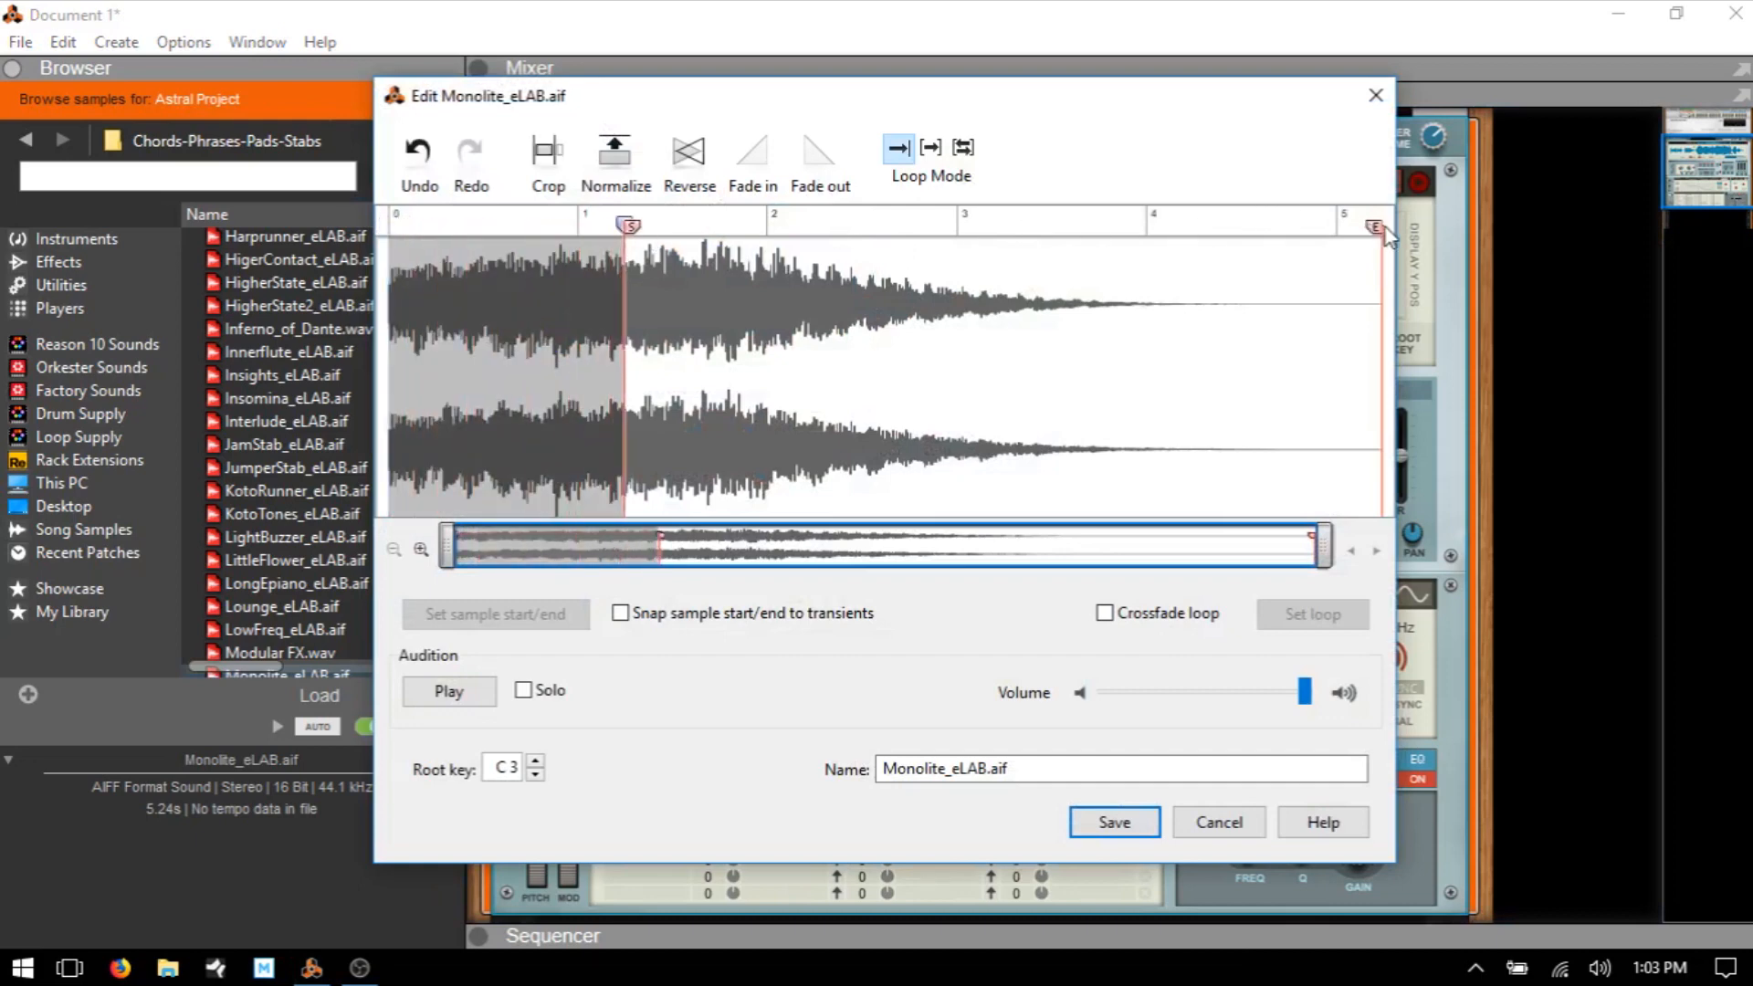
{"action": "left_click_drag", "start_coordinate": [1377, 228], "coordinate": [707, 239]}
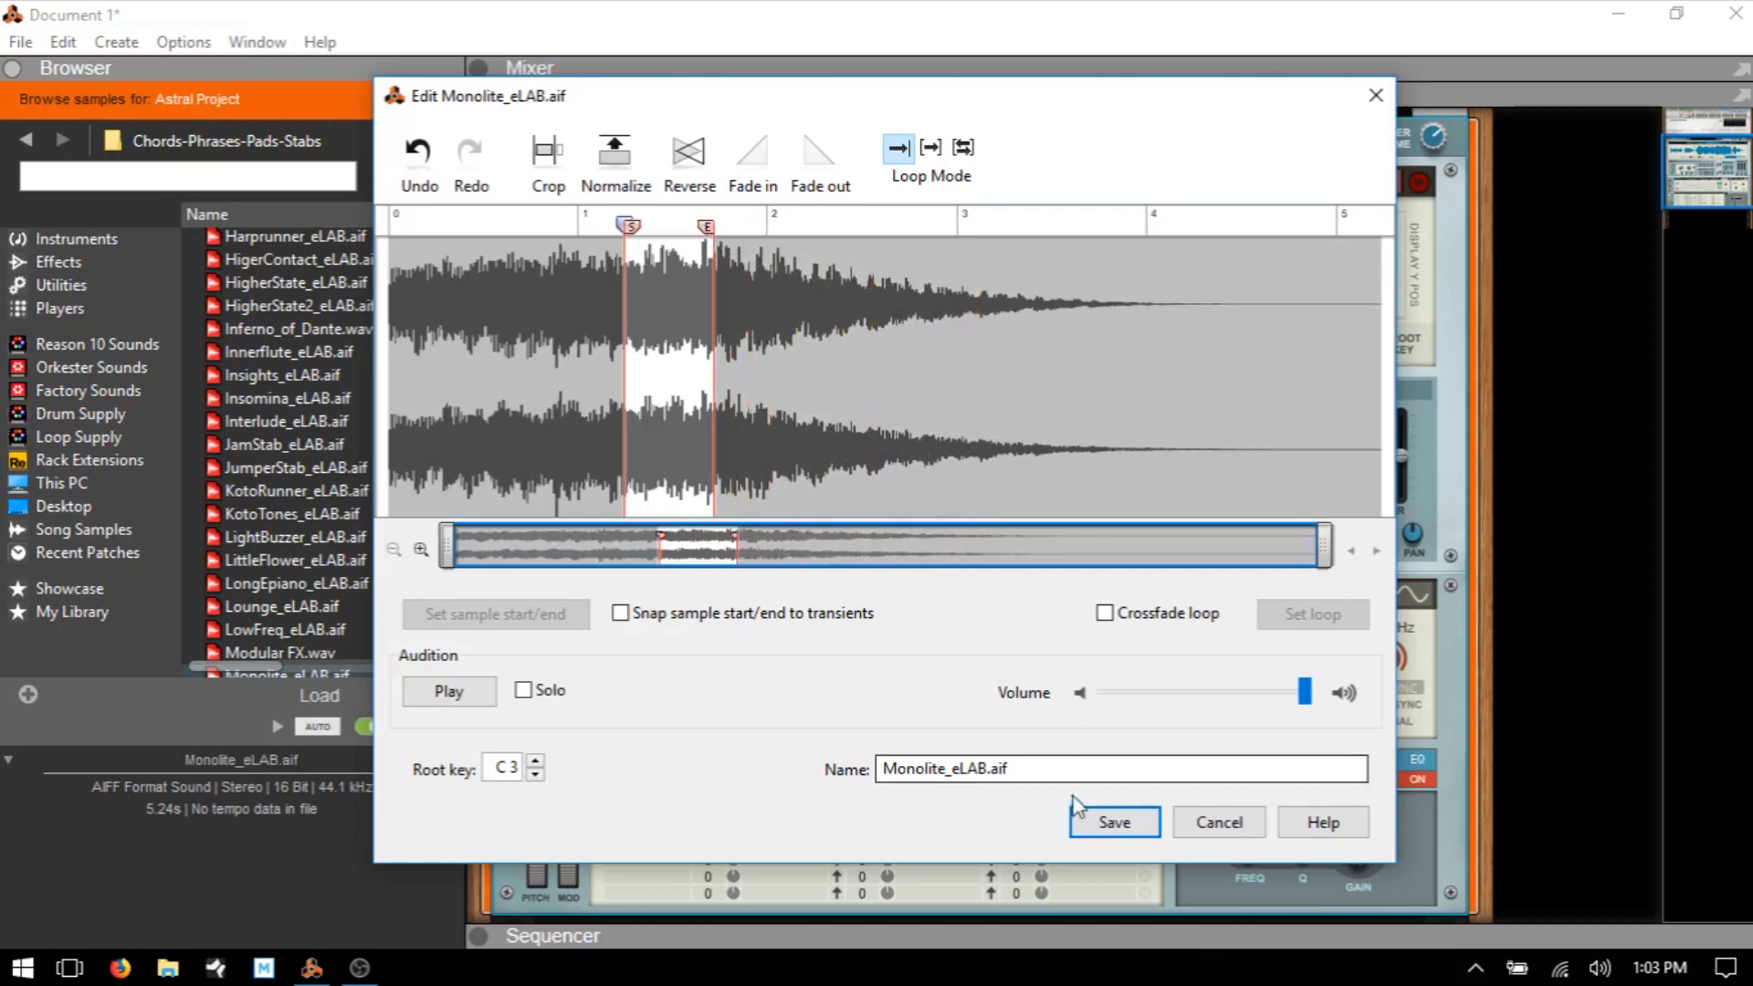
{"action": "left_click", "coordinate": [1114, 824]}
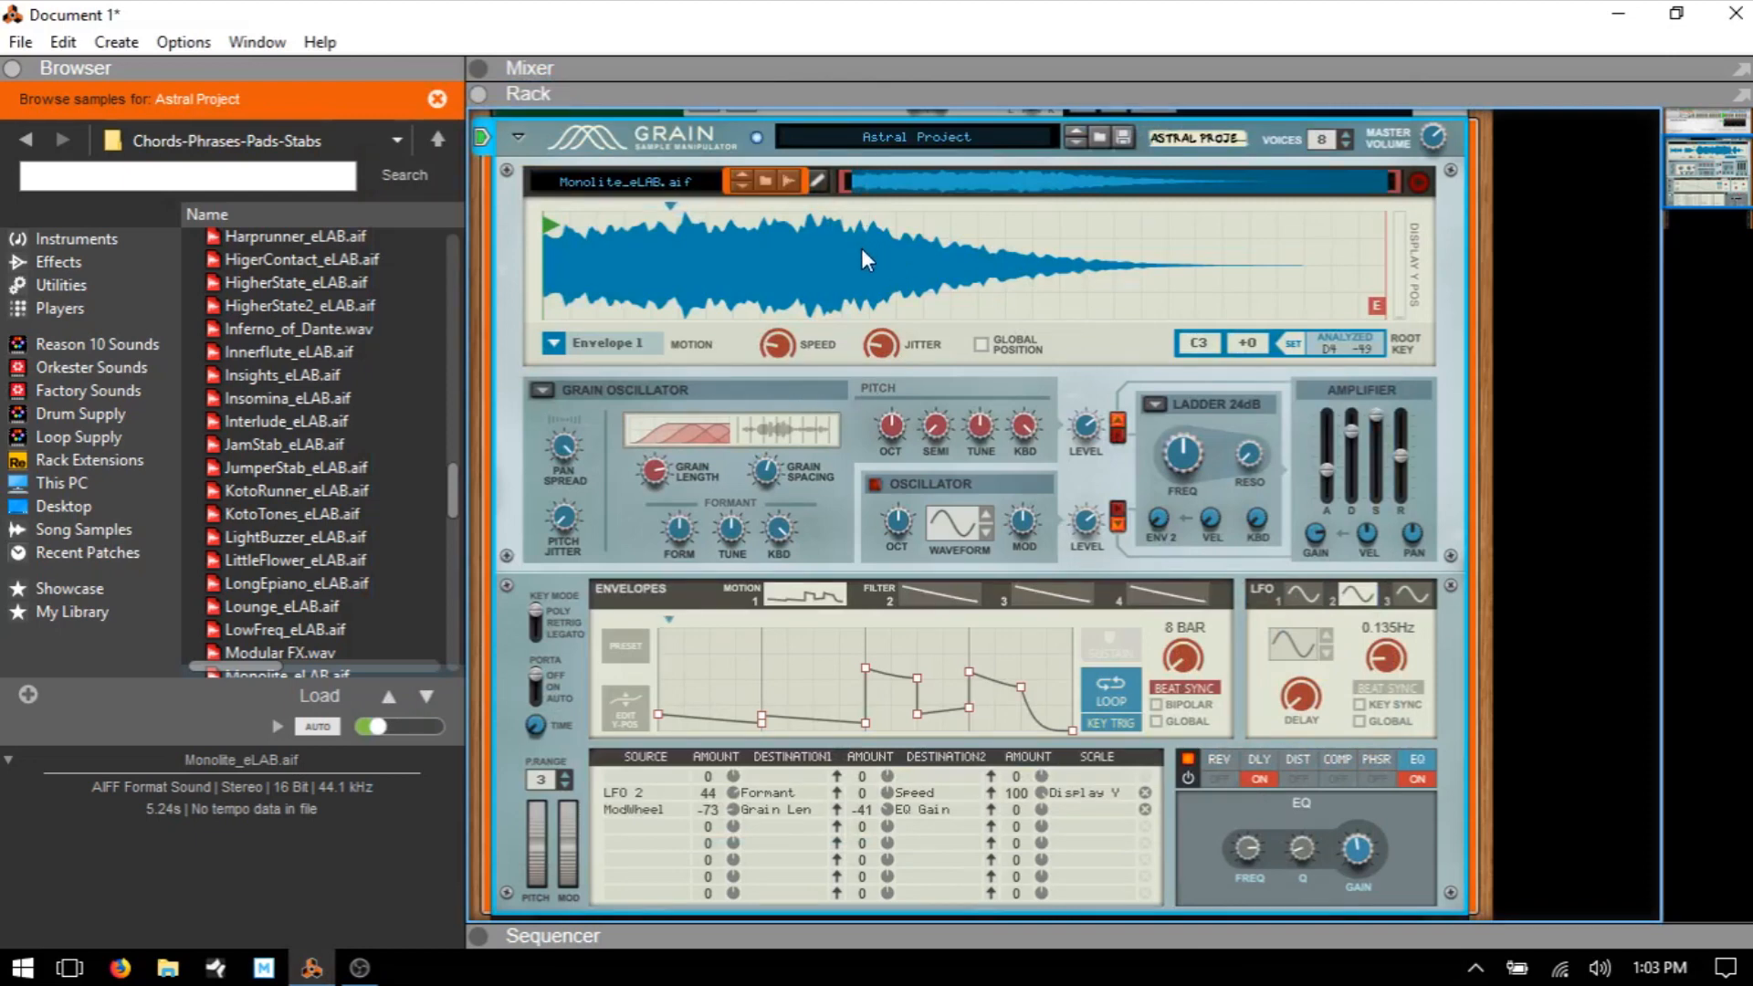
{"action": "left_click_drag", "start_coordinate": [777, 345], "coordinate": [776, 315]}
Load 322535__fran89__two-chords.wav from the Instruments folder of Field Samples in My Library
{"action": "left_click", "coordinate": [67, 610]}
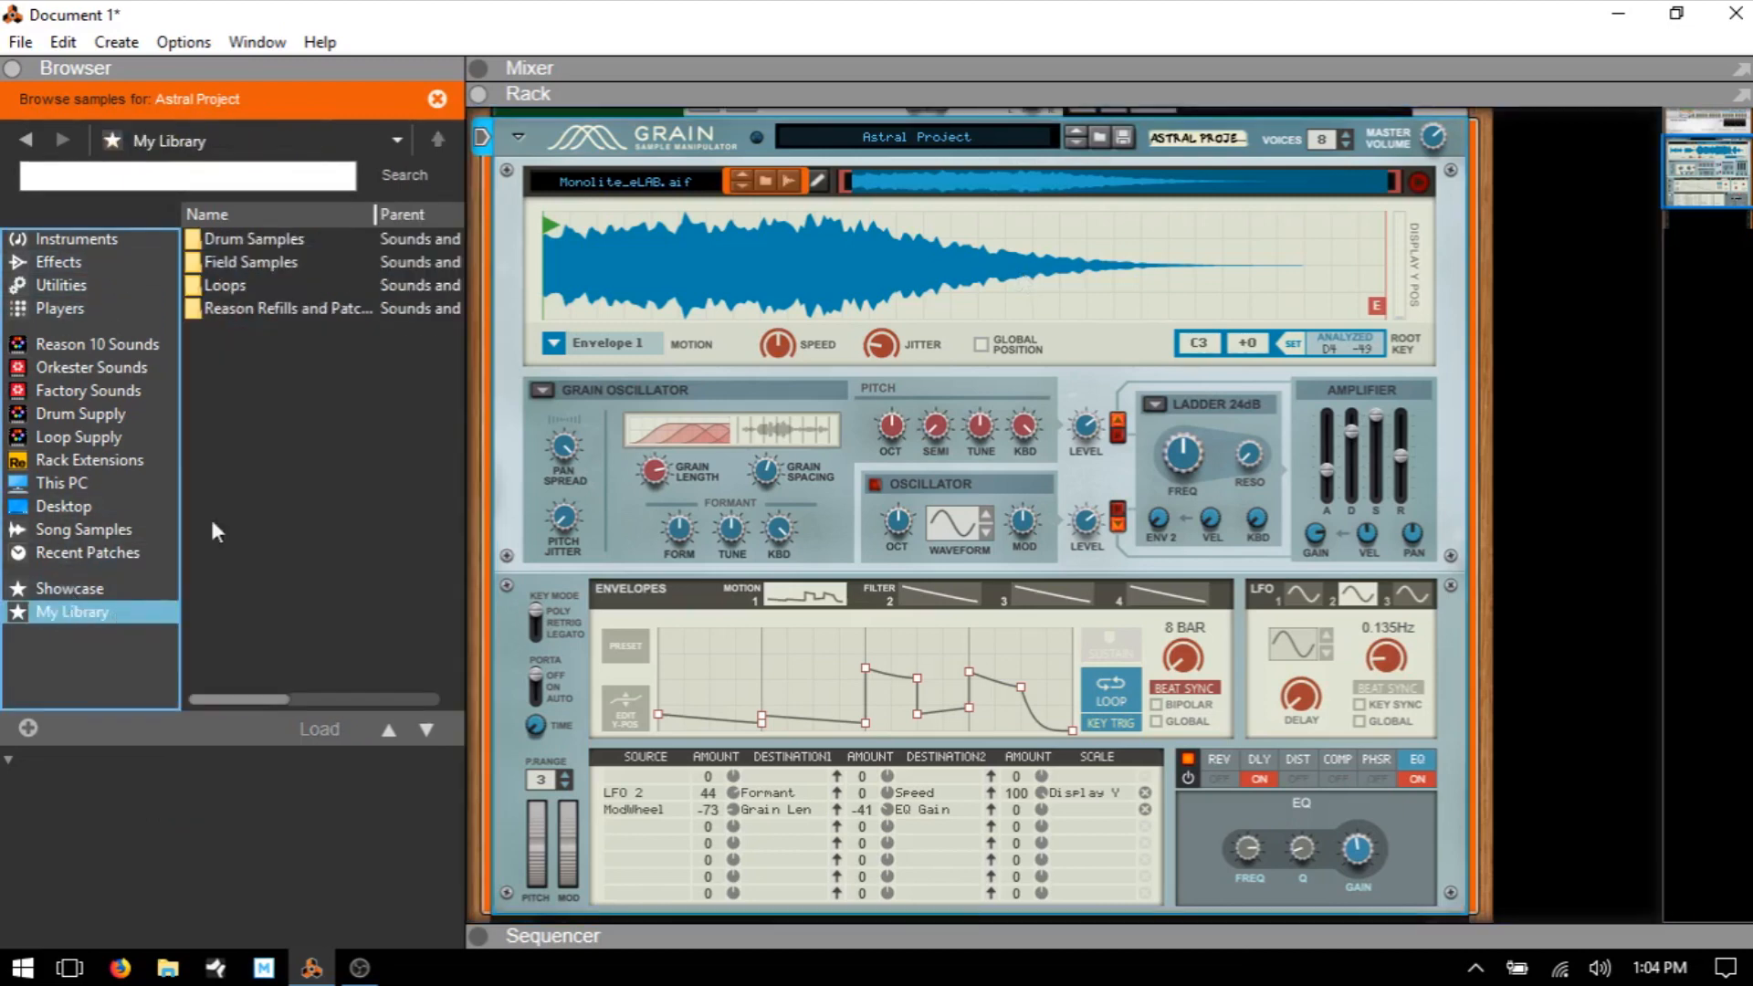
{"action": "left_click", "coordinate": [247, 263]}
{"action": "double_click", "coordinate": [247, 263]}
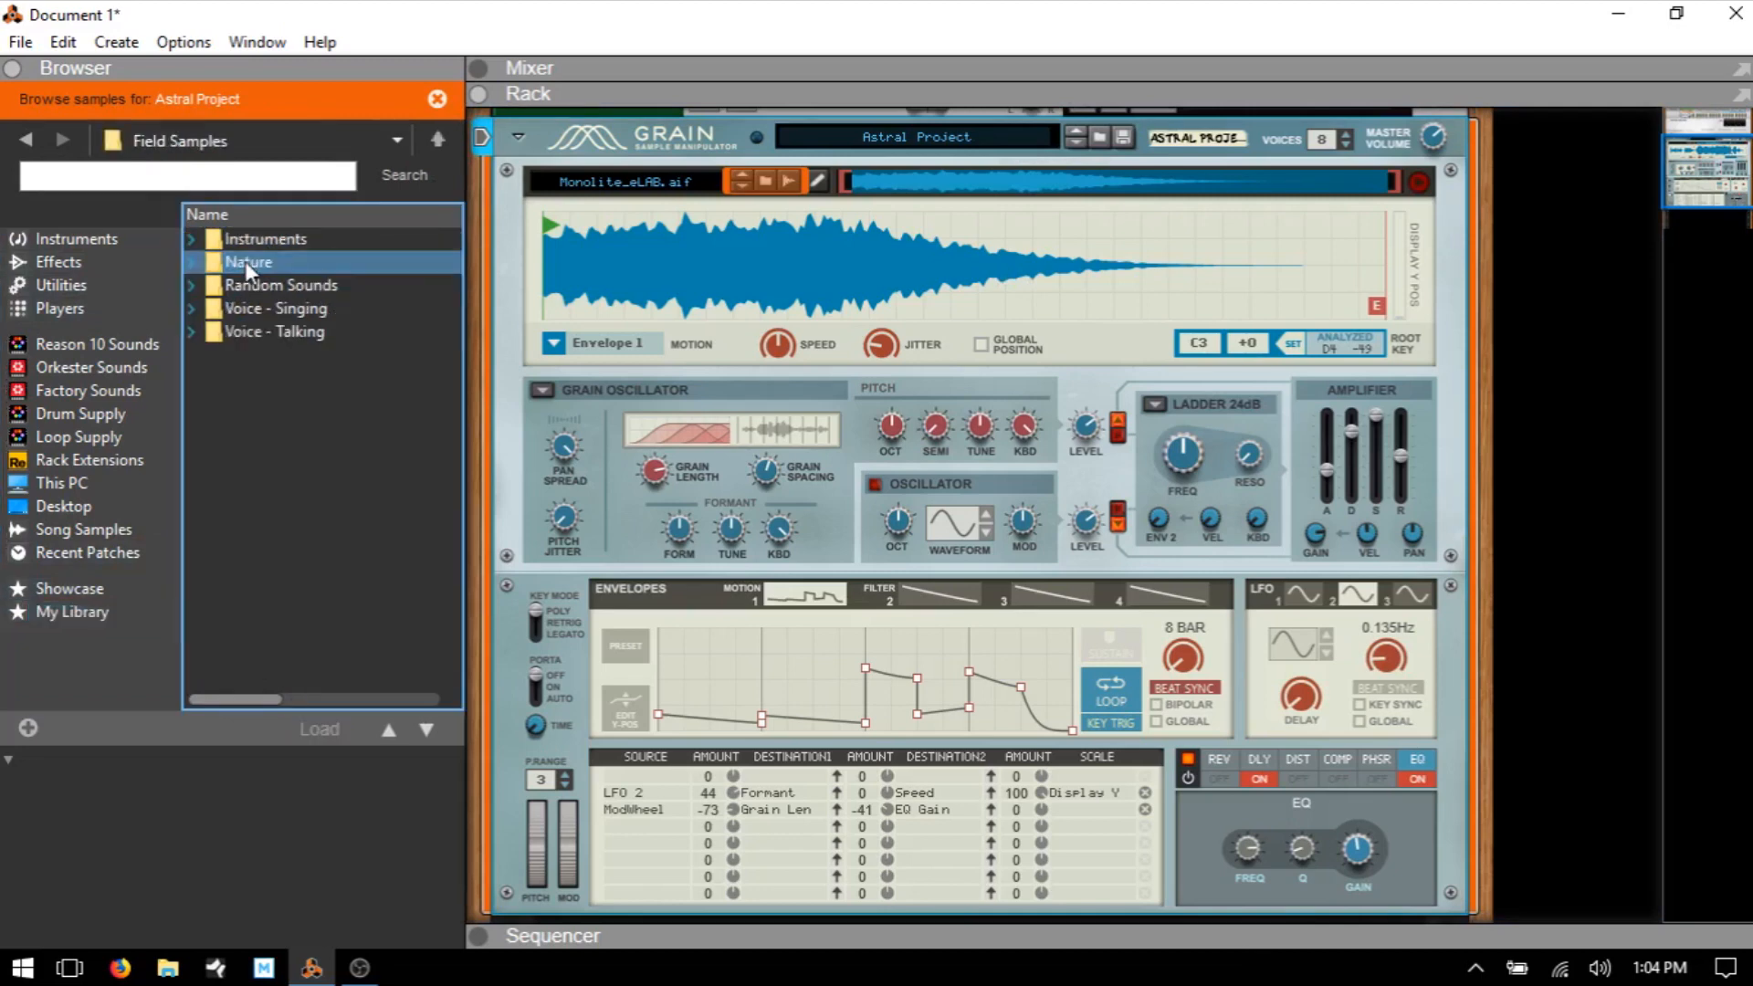
{"action": "left_click", "coordinate": [241, 239]}
{"action": "double_click", "coordinate": [241, 240]}
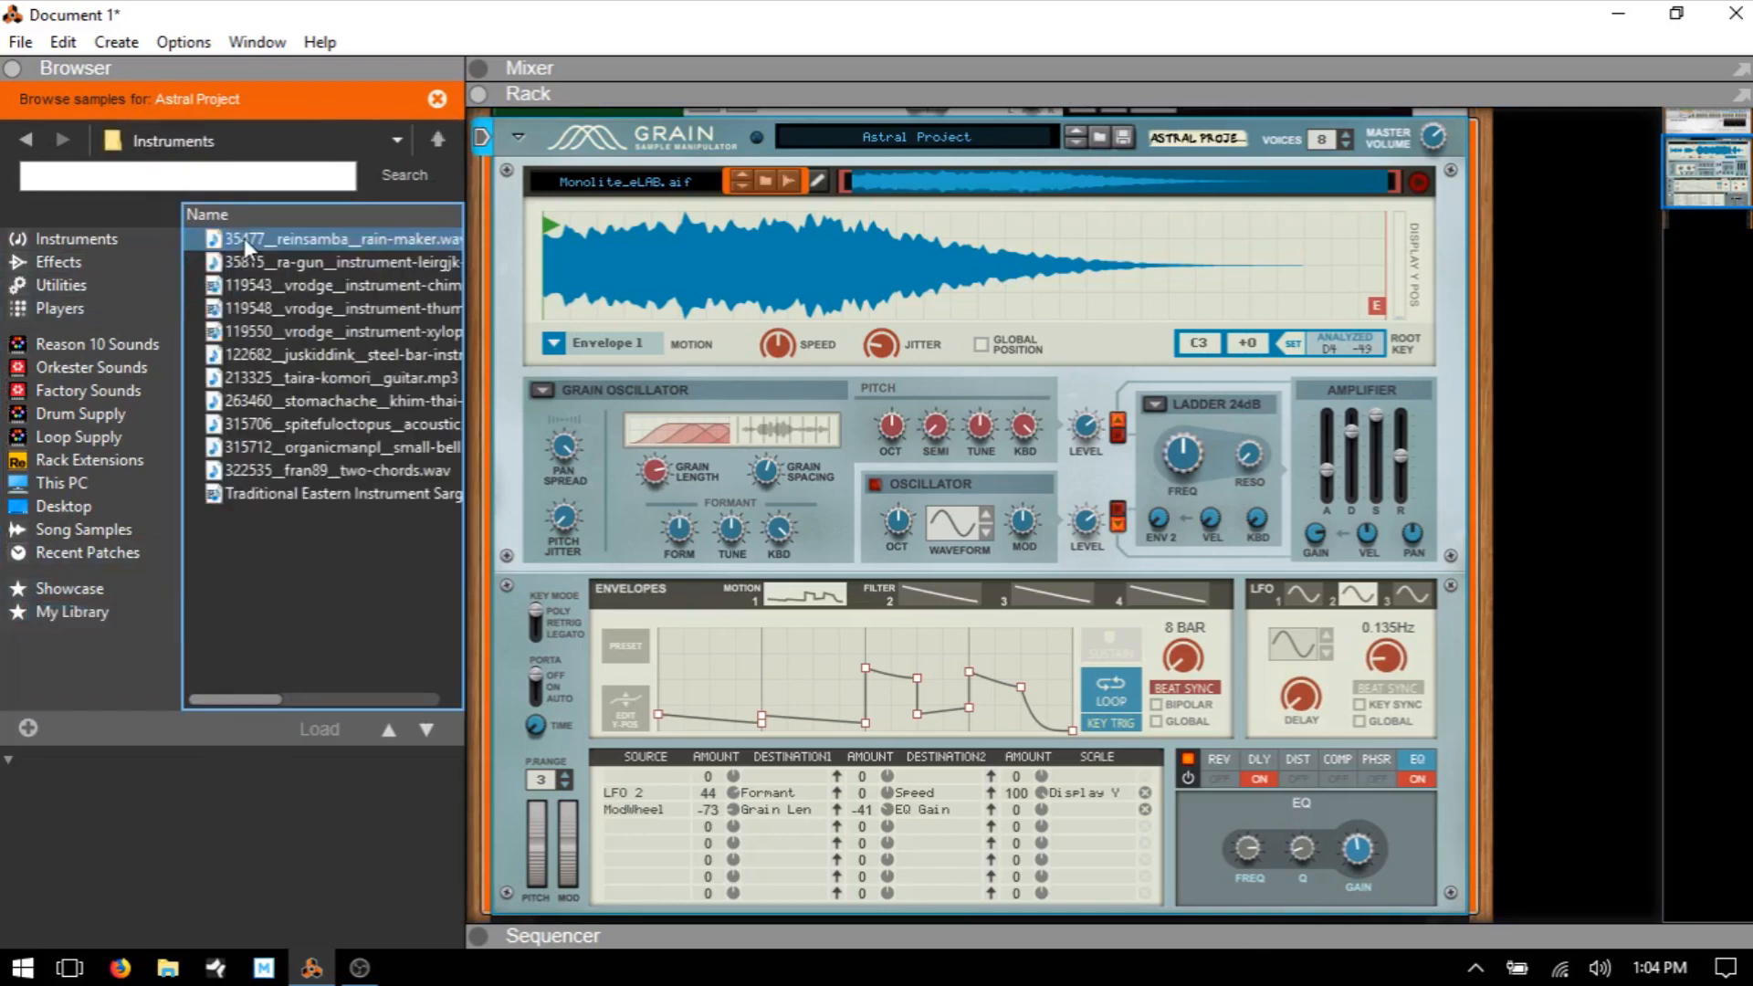
{"action": "left_click", "coordinate": [293, 469]}
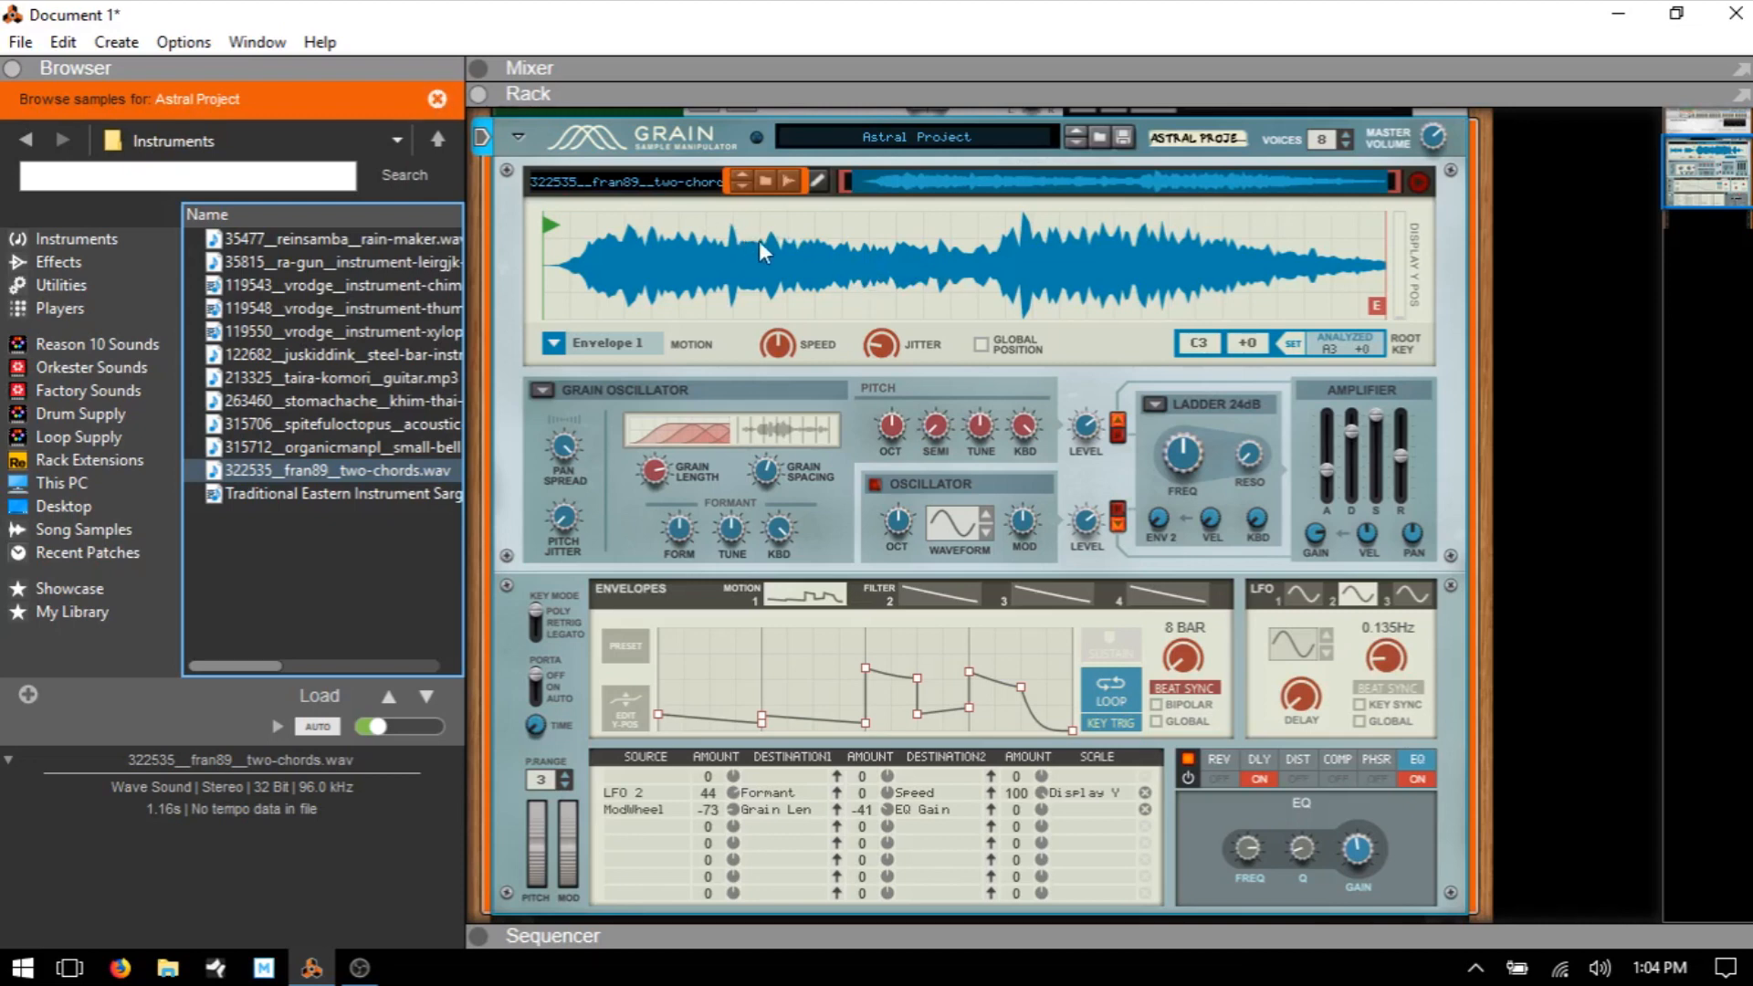
Record a short new sample directly into the Grain device
{"action": "left_click", "coordinate": [789, 183]}
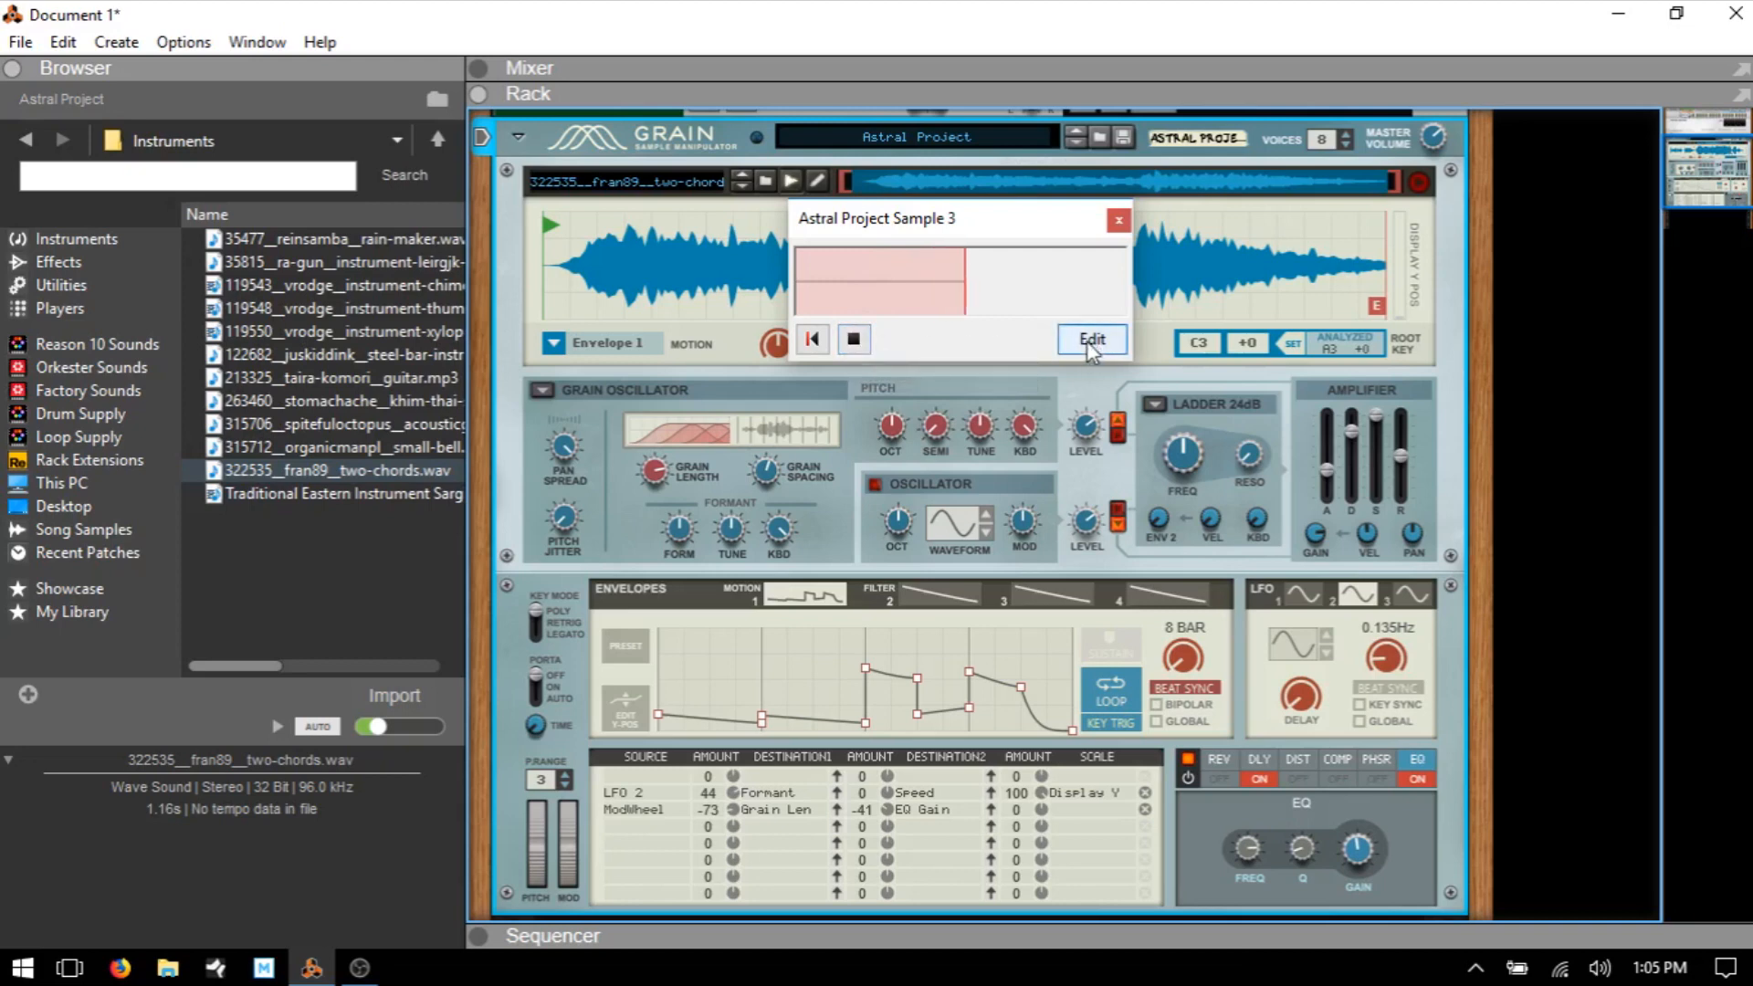
{"action": "left_click", "coordinate": [857, 339]}
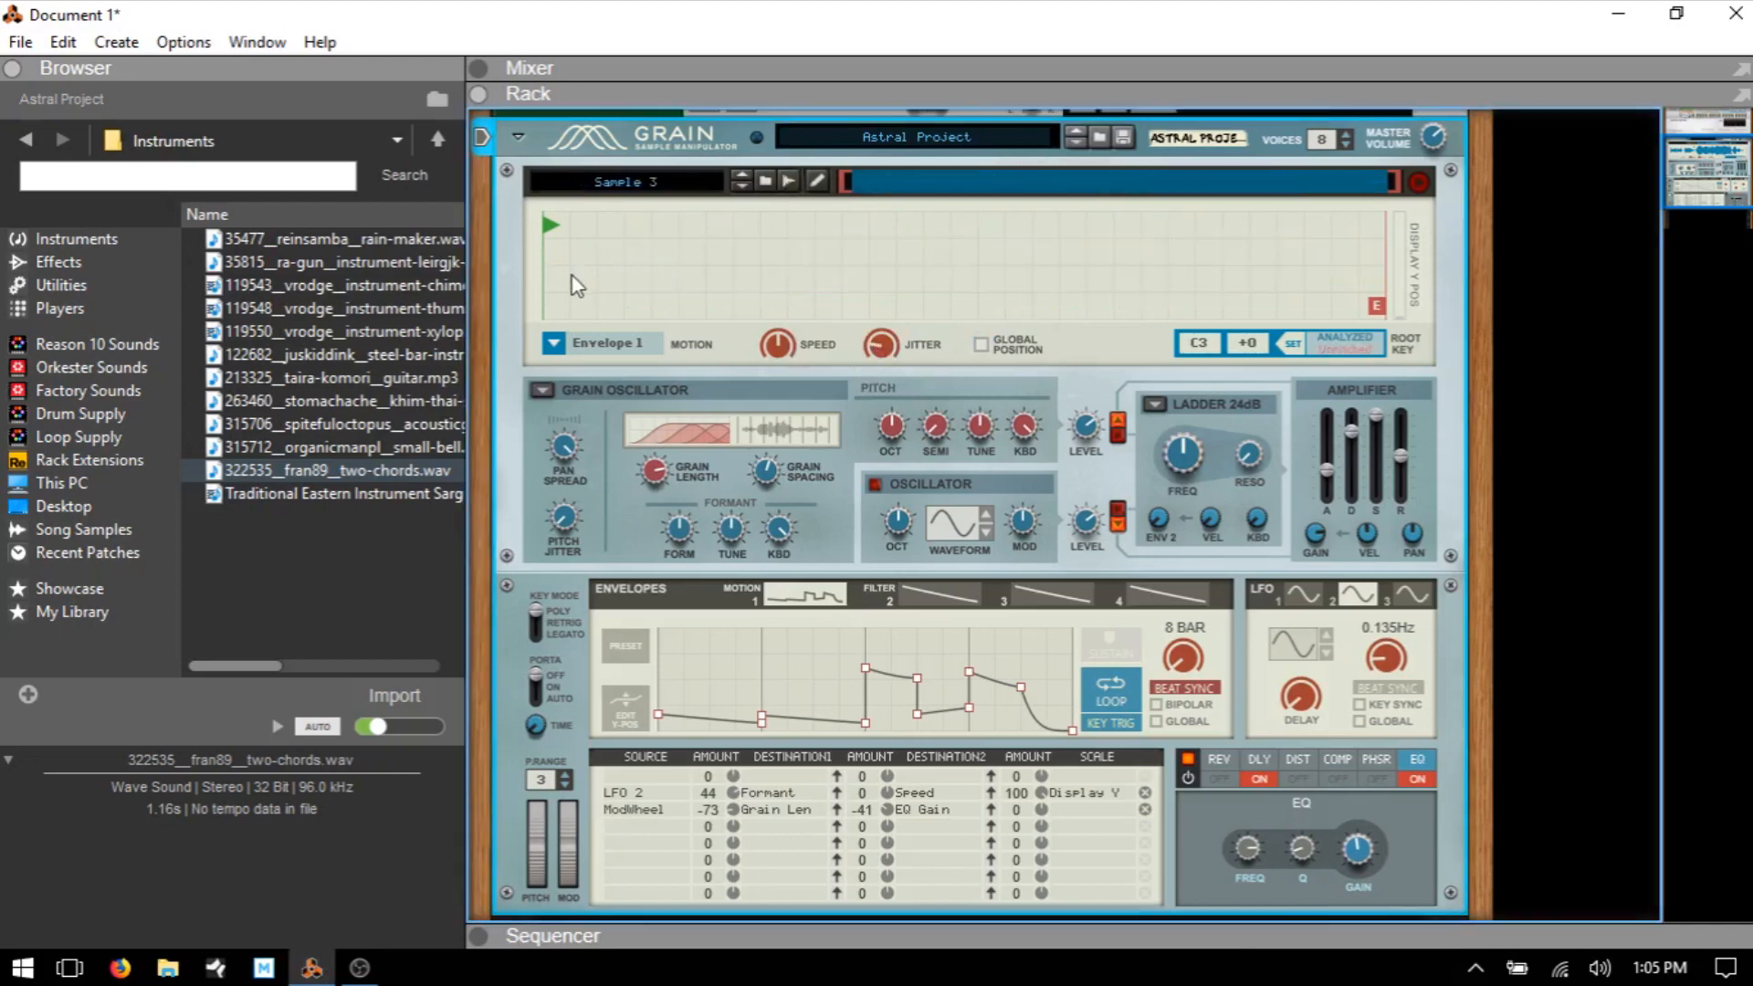
Load 322535__fran89__two-chords.wav into the Grain display again and narrow its sample range to a section just past the middle
{"action": "left_click", "coordinate": [285, 468]}
{"action": "left_click_drag", "start_coordinate": [276, 469], "coordinate": [813, 285]}
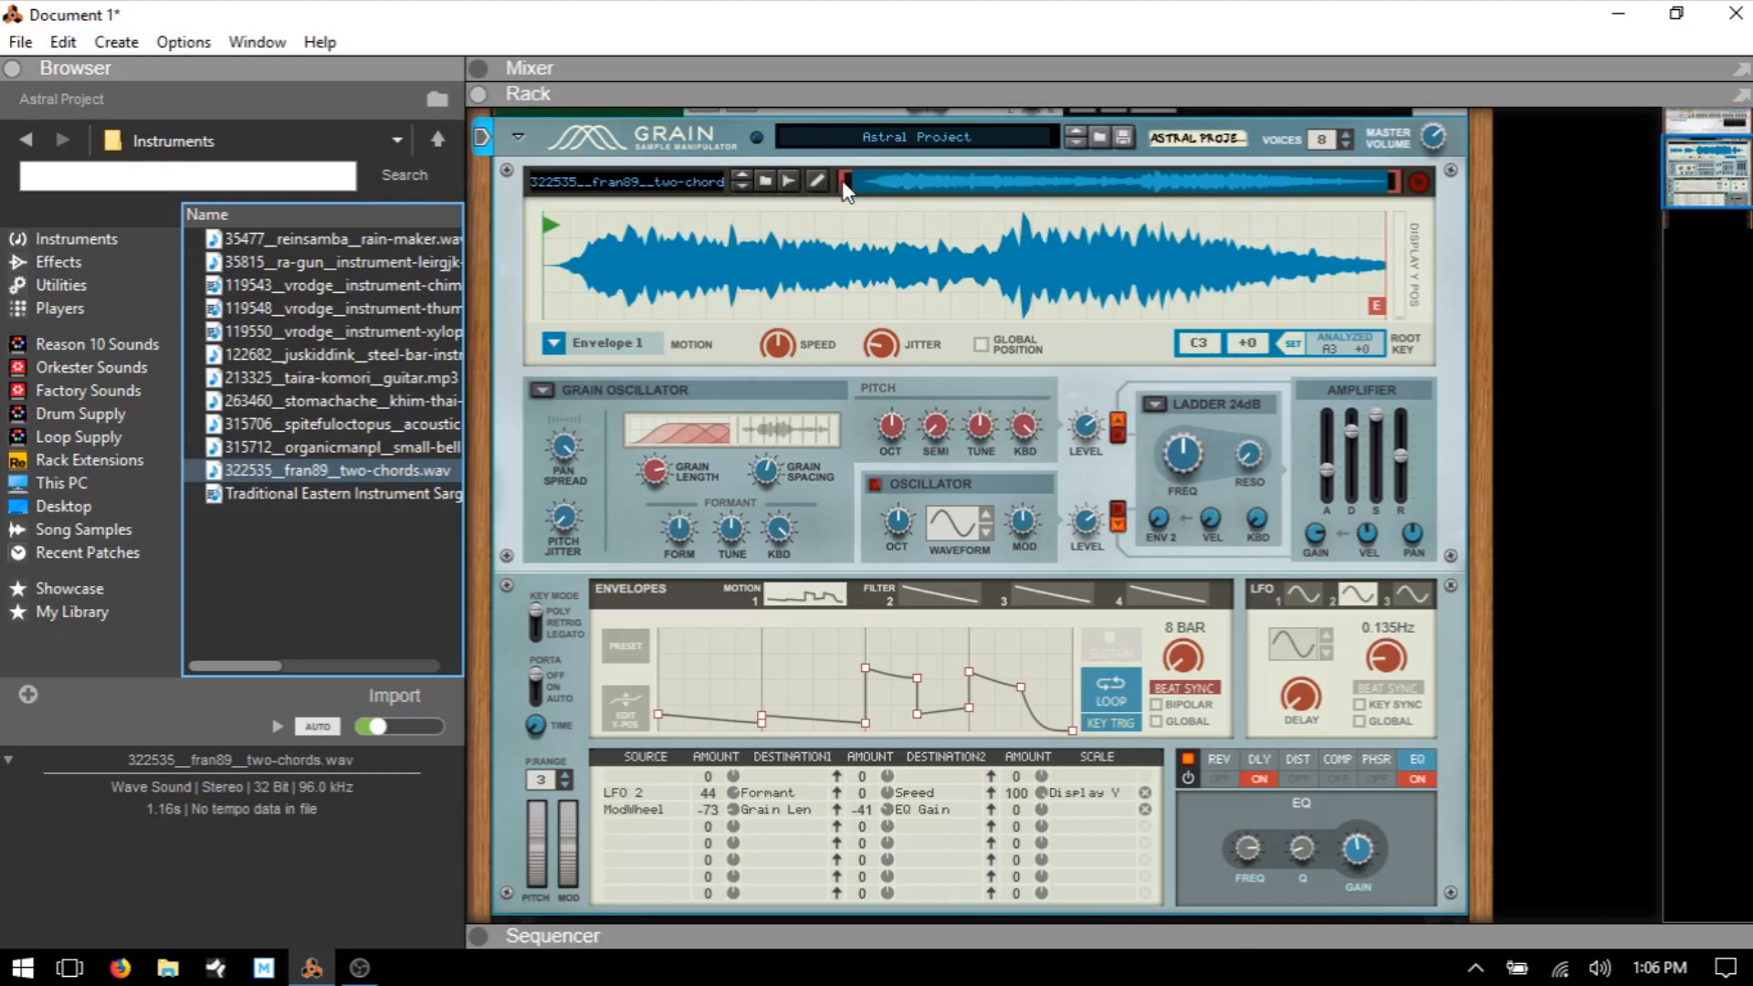
{"action": "left_click_drag", "start_coordinate": [847, 185], "coordinate": [1066, 196]}
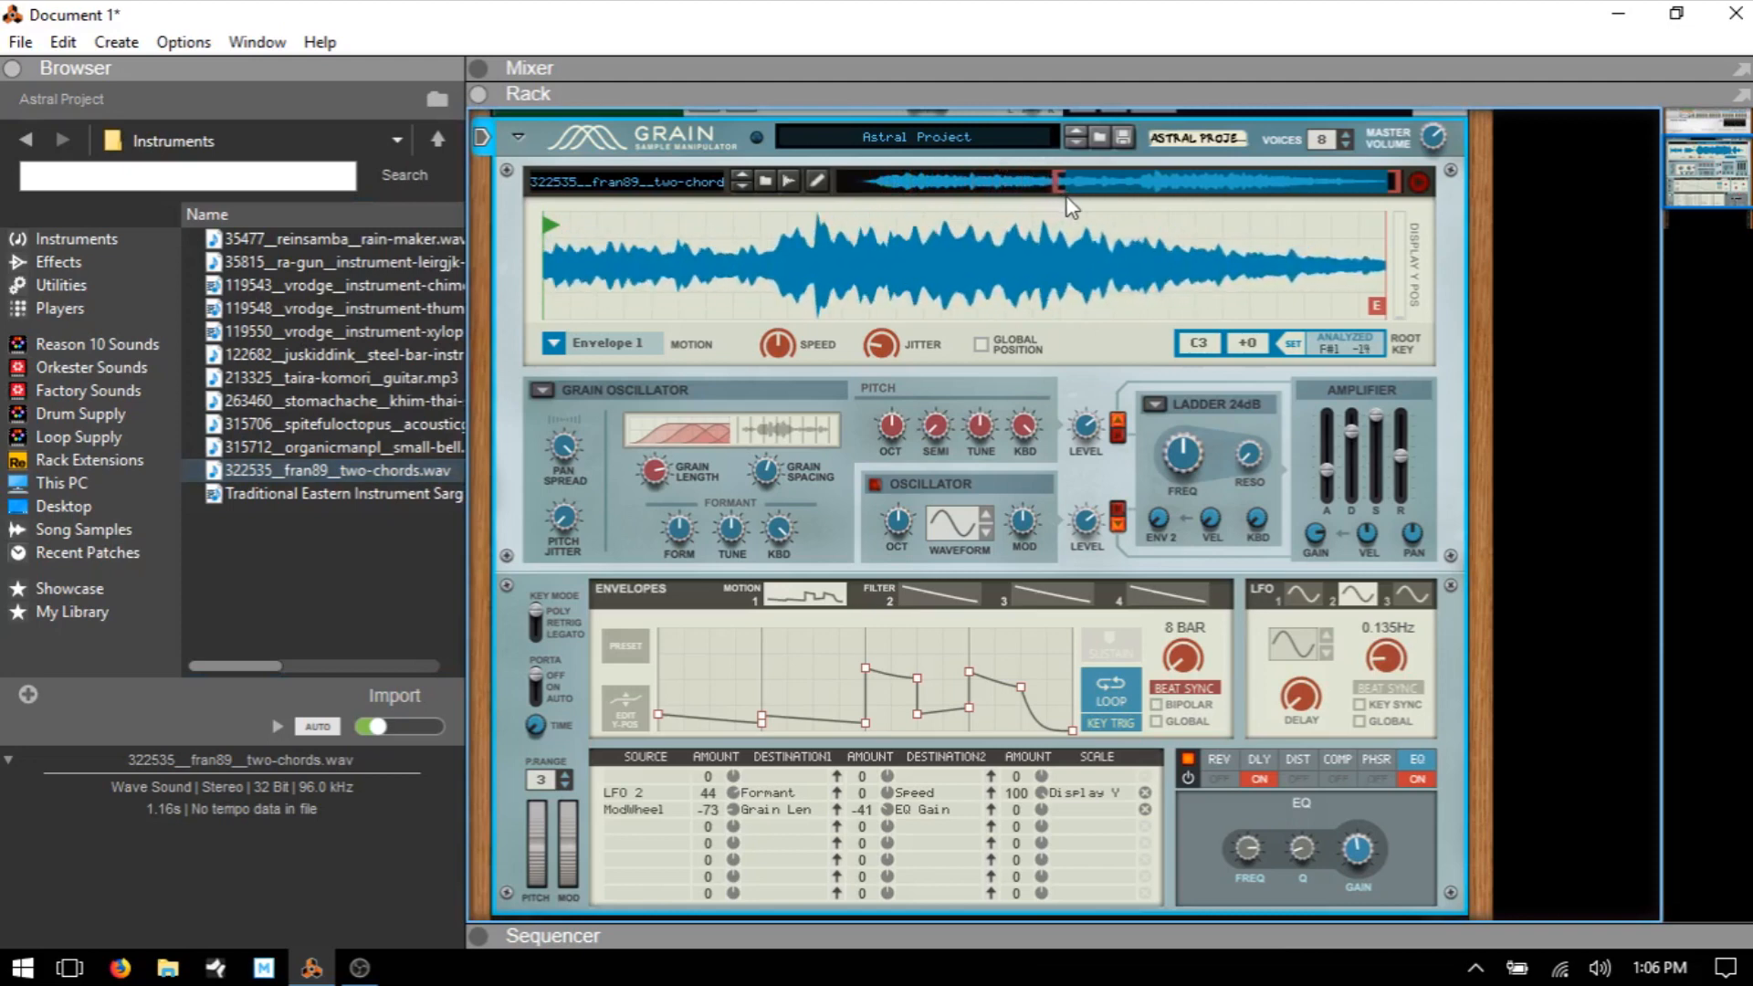
{"action": "left_click_drag", "start_coordinate": [1395, 187], "coordinate": [1218, 205]}
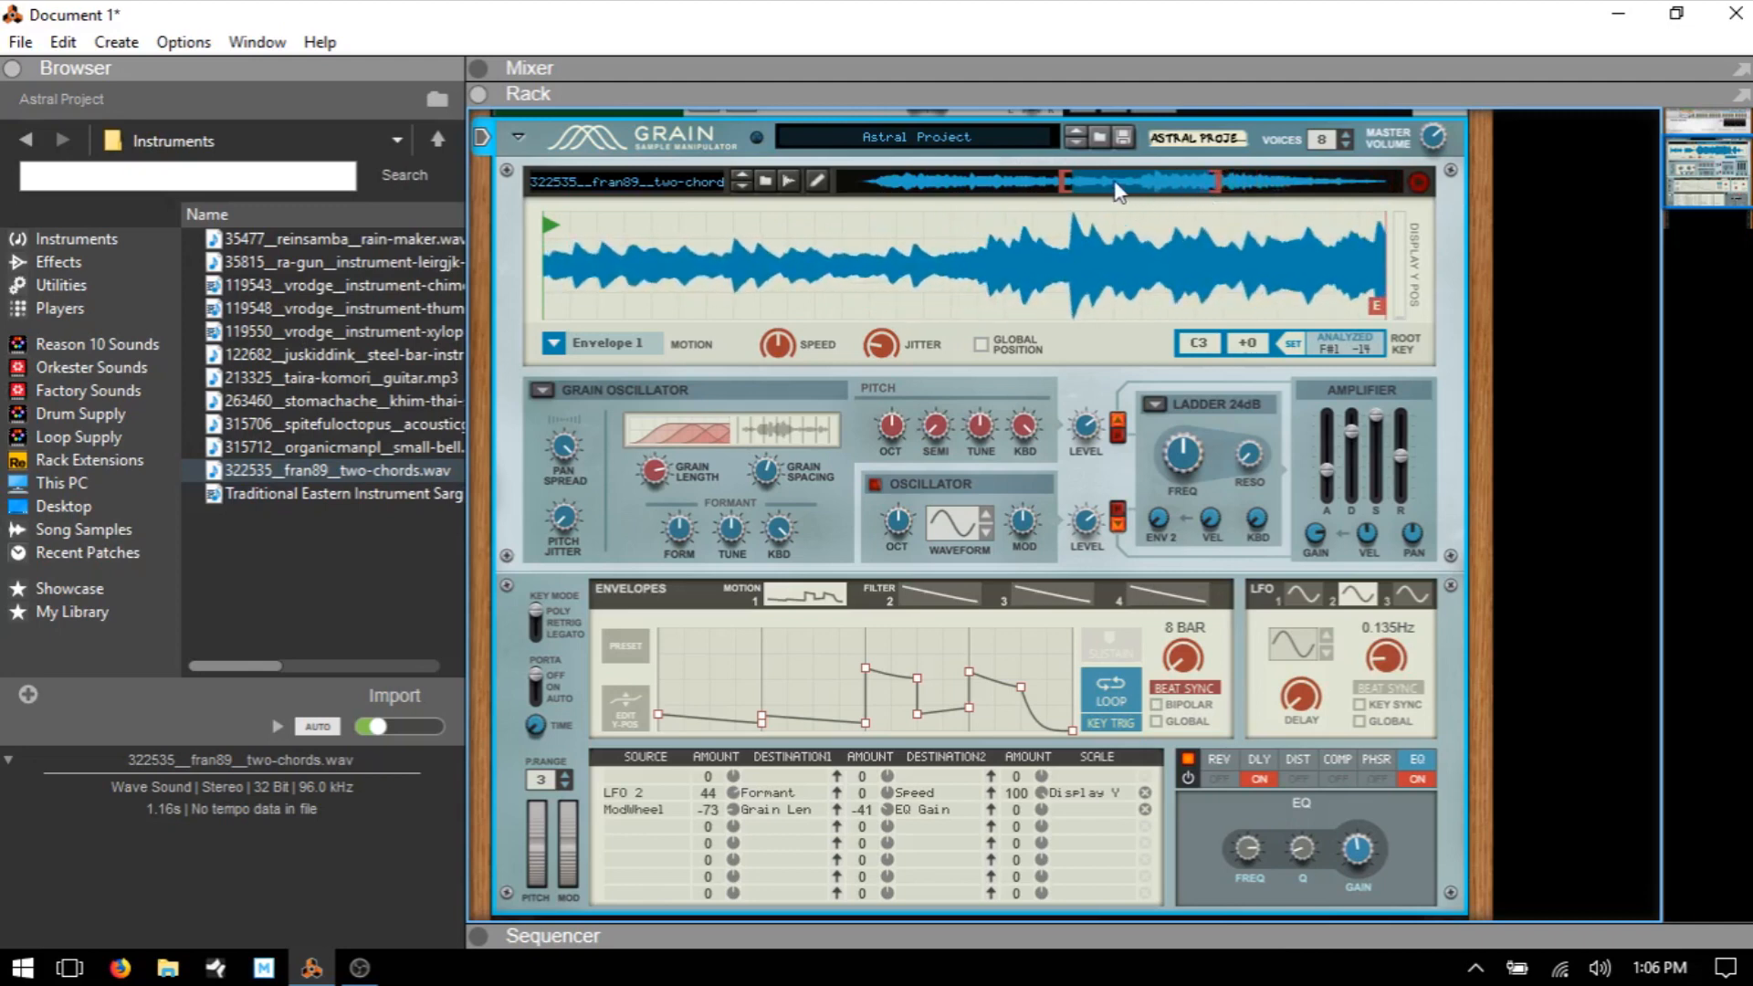
Shift the sample range of 322535__fran89__two-chords.wav back to the early part of the sample
{"action": "left_click_drag", "start_coordinate": [1161, 191], "coordinate": [1080, 201]}
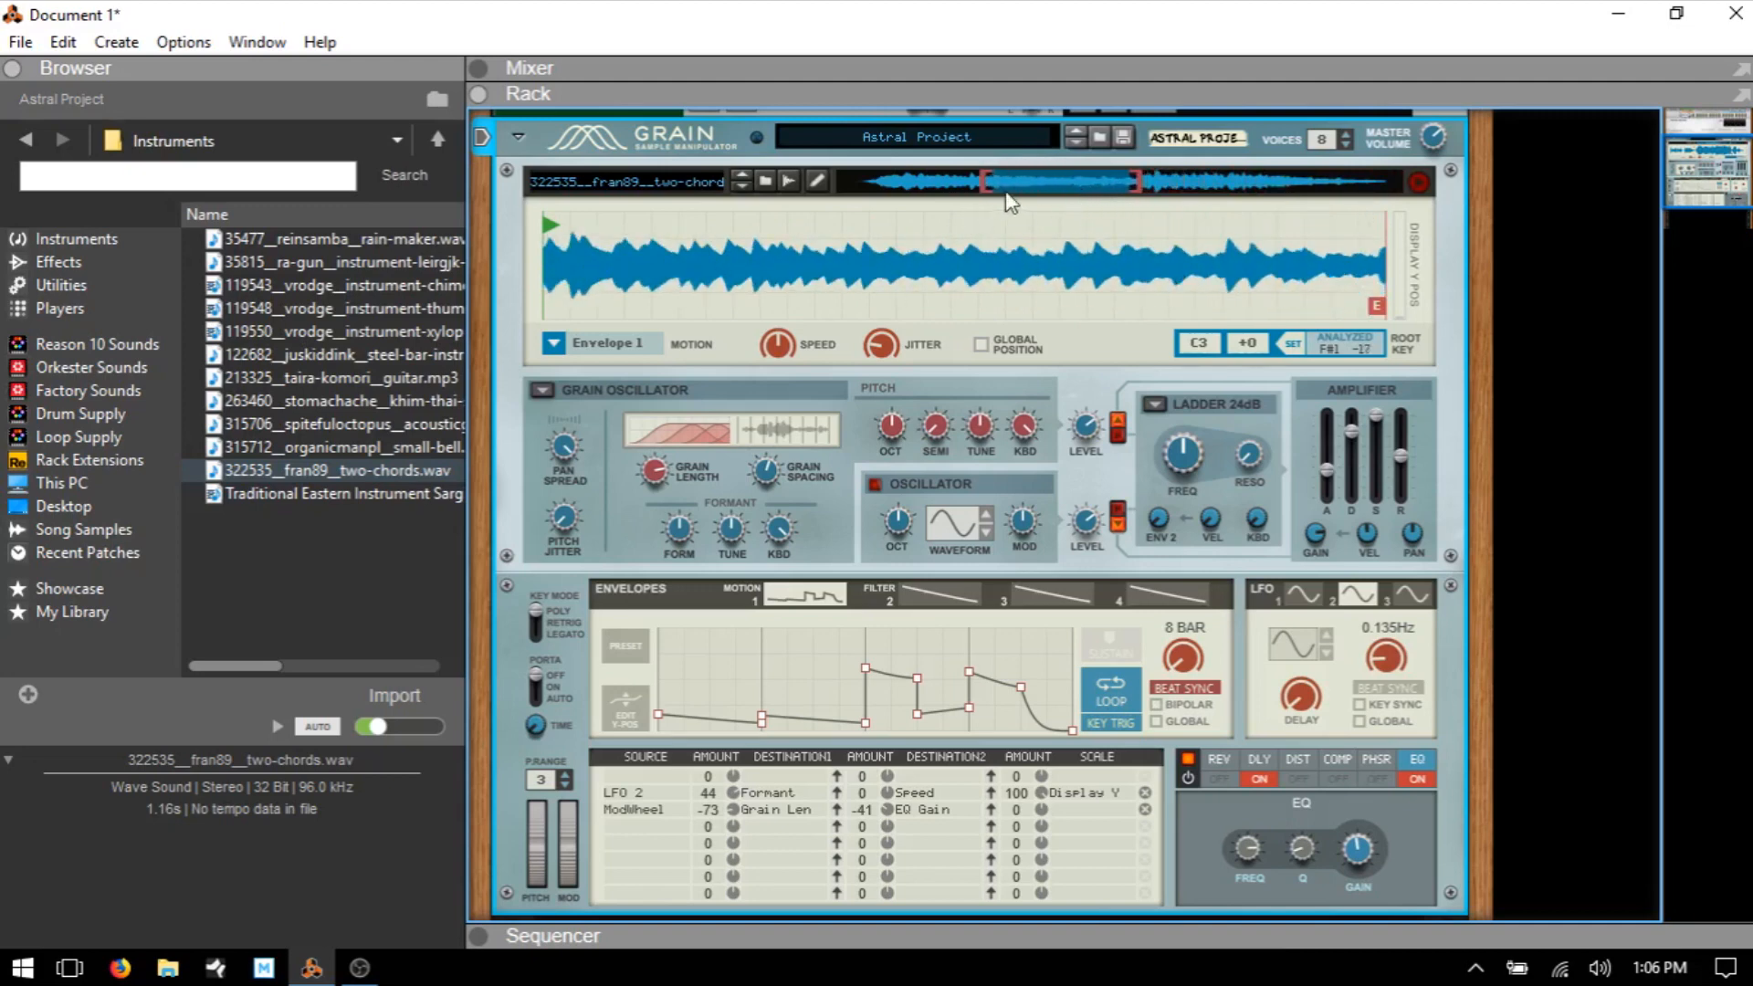
{"action": "left_click_drag", "start_coordinate": [1057, 183], "coordinate": [948, 190]}
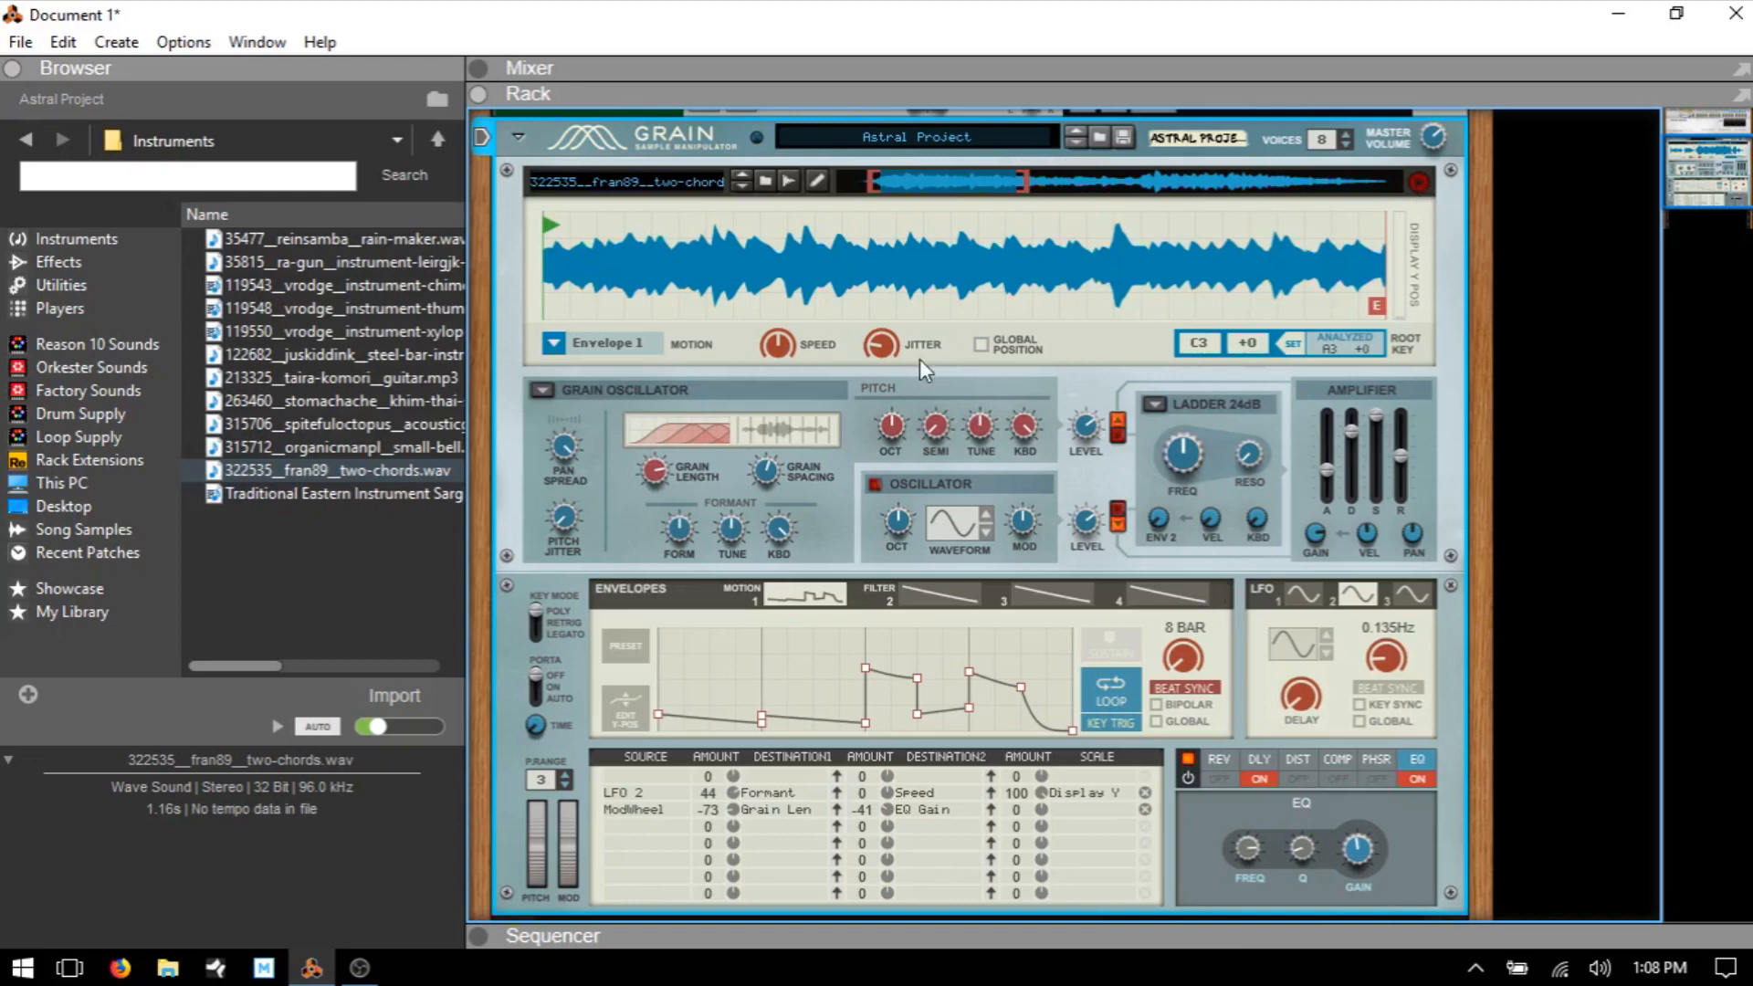
{"action": "left_click", "coordinate": [1421, 184]}
Move the start and end markers inward, try them in reversed order, and place start at about 20% and end at about 77% of the display
{"action": "left_click_drag", "start_coordinate": [550, 224], "coordinate": [729, 244]}
{"action": "mouse_move", "coordinate": [1376, 305]}
{"action": "left_mouse_down"}
{"action": "mouse_move", "coordinate": [1076, 316]}
{"action": "mouse_move", "coordinate": [1137, 310]}
{"action": "left_mouse_up"}
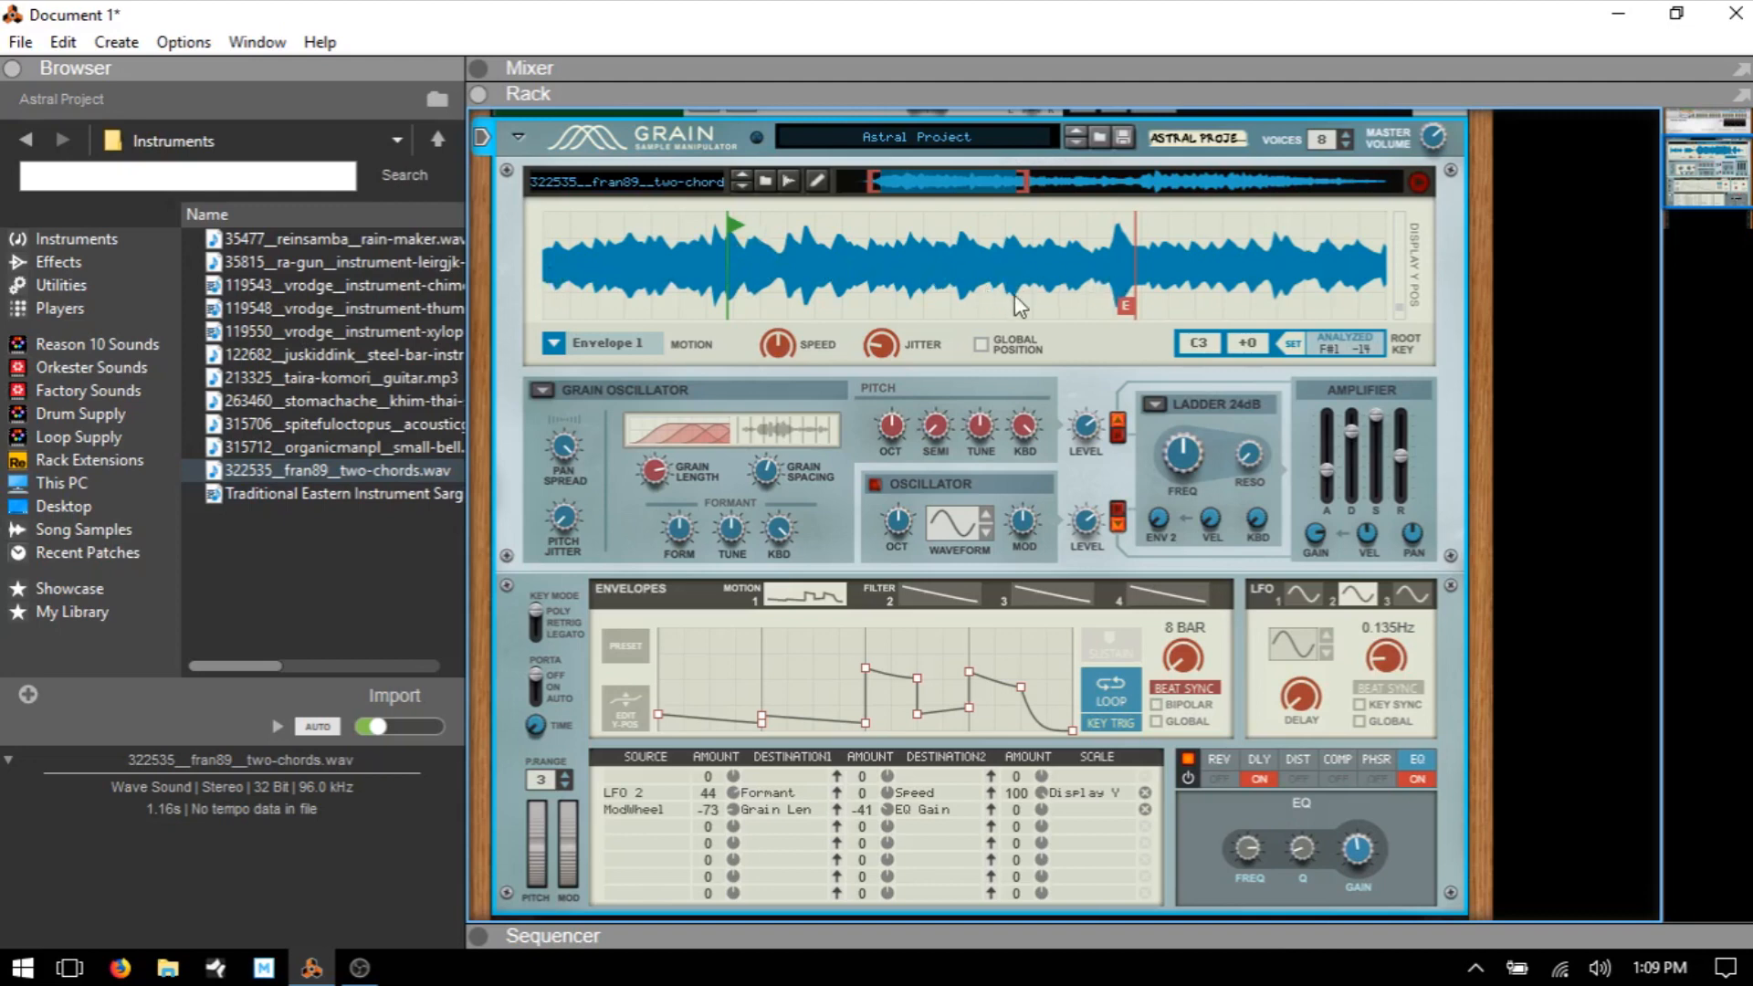
{"action": "left_click_drag", "start_coordinate": [732, 224], "coordinate": [1028, 256]}
{"action": "left_click_drag", "start_coordinate": [1130, 309], "coordinate": [708, 274]}
{"action": "mouse_move", "coordinate": [694, 310]}
{"action": "left_mouse_down"}
{"action": "mouse_move", "coordinate": [1059, 289]}
{"action": "mouse_move", "coordinate": [1198, 301]}
{"action": "left_mouse_up"}
{"action": "left_click_drag", "start_coordinate": [1032, 229], "coordinate": [705, 244]}
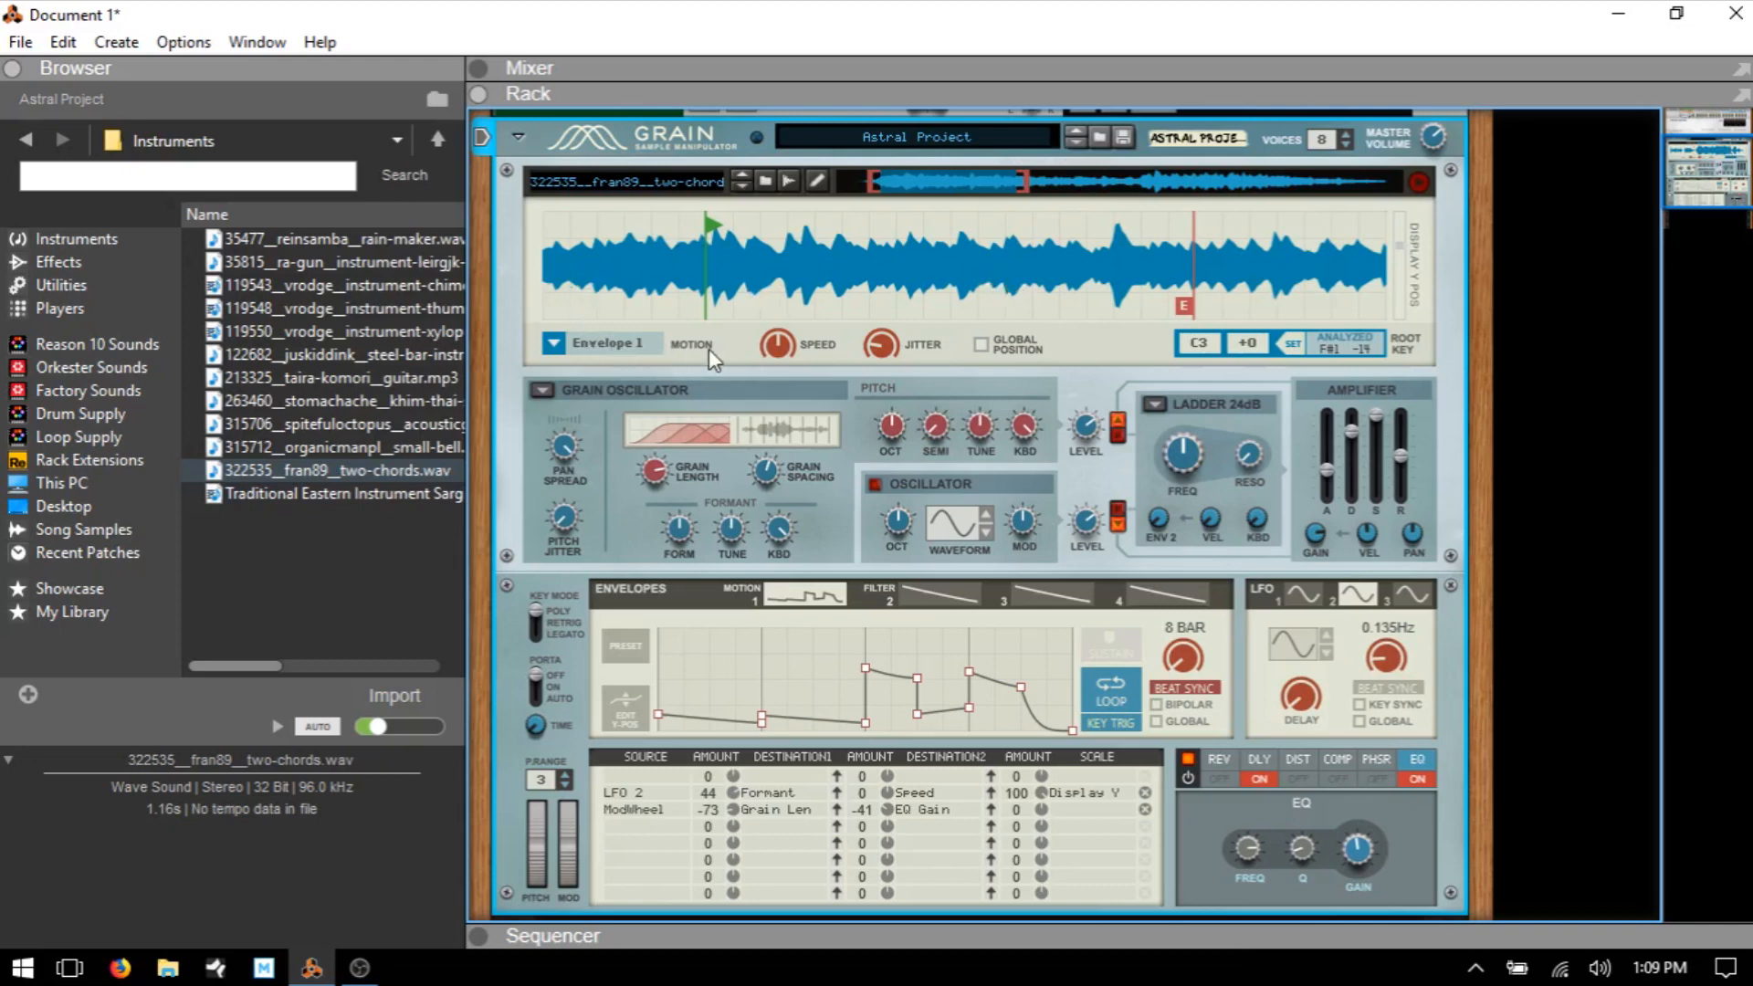
{"action": "left_click", "coordinate": [578, 342]}
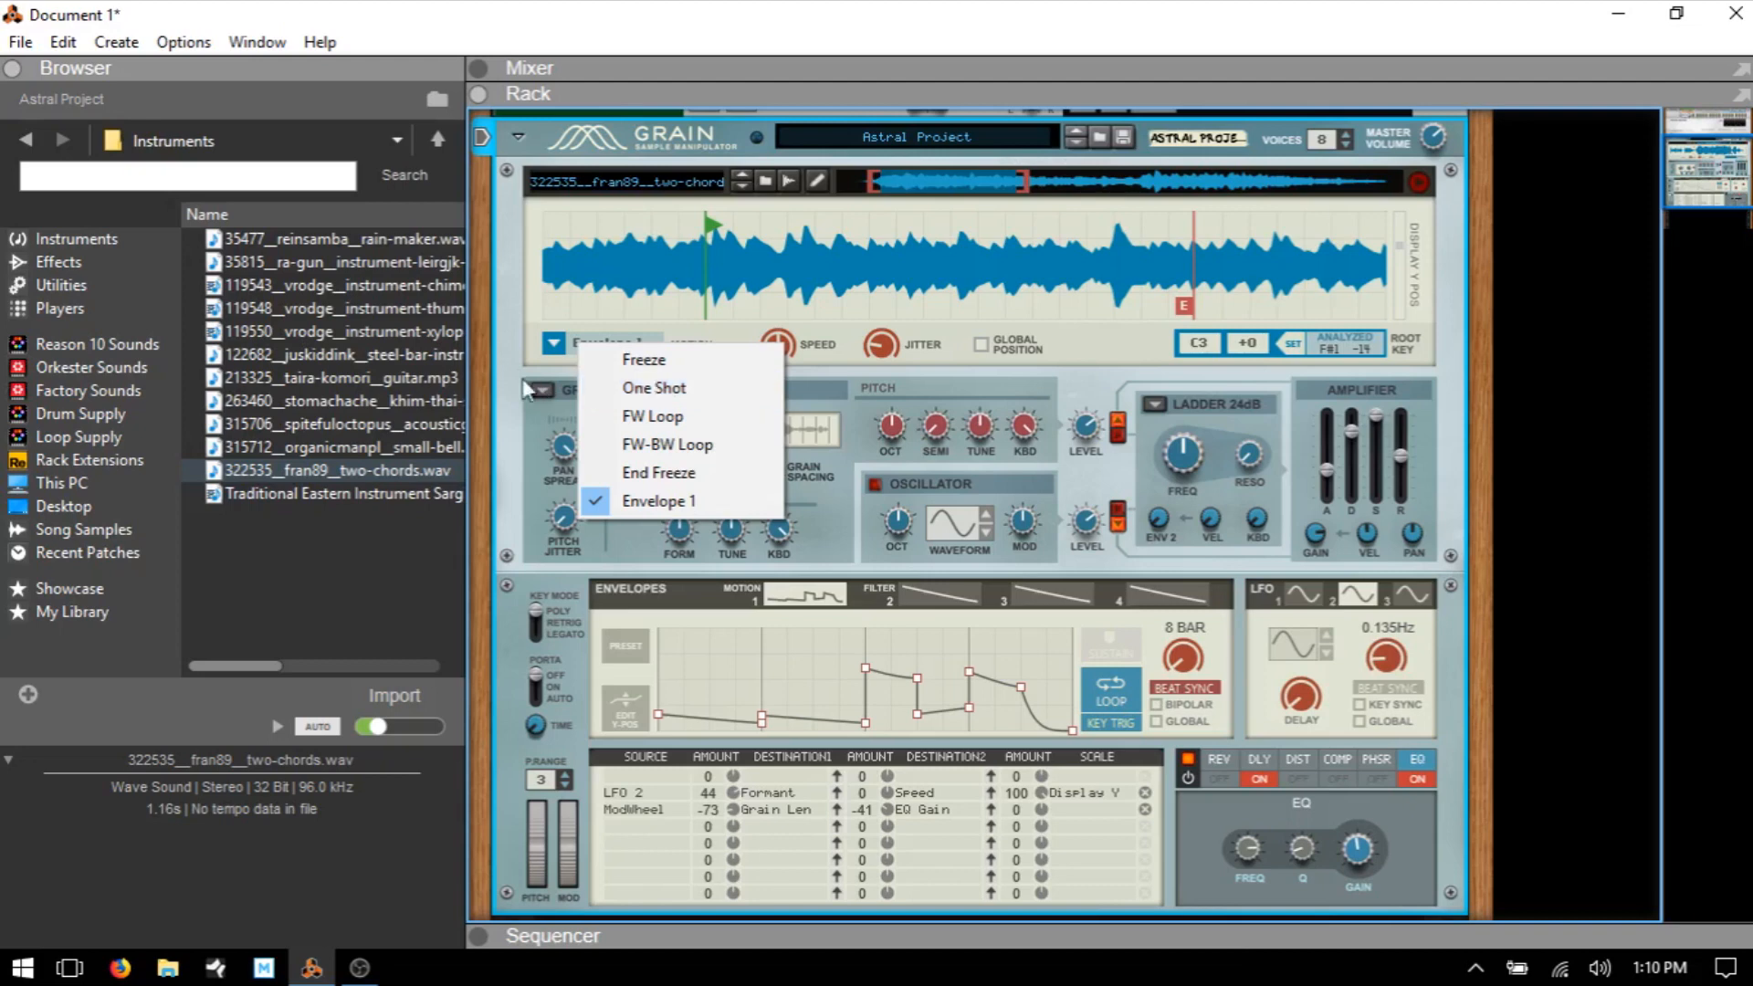
{"action": "left_click", "coordinate": [477, 432]}
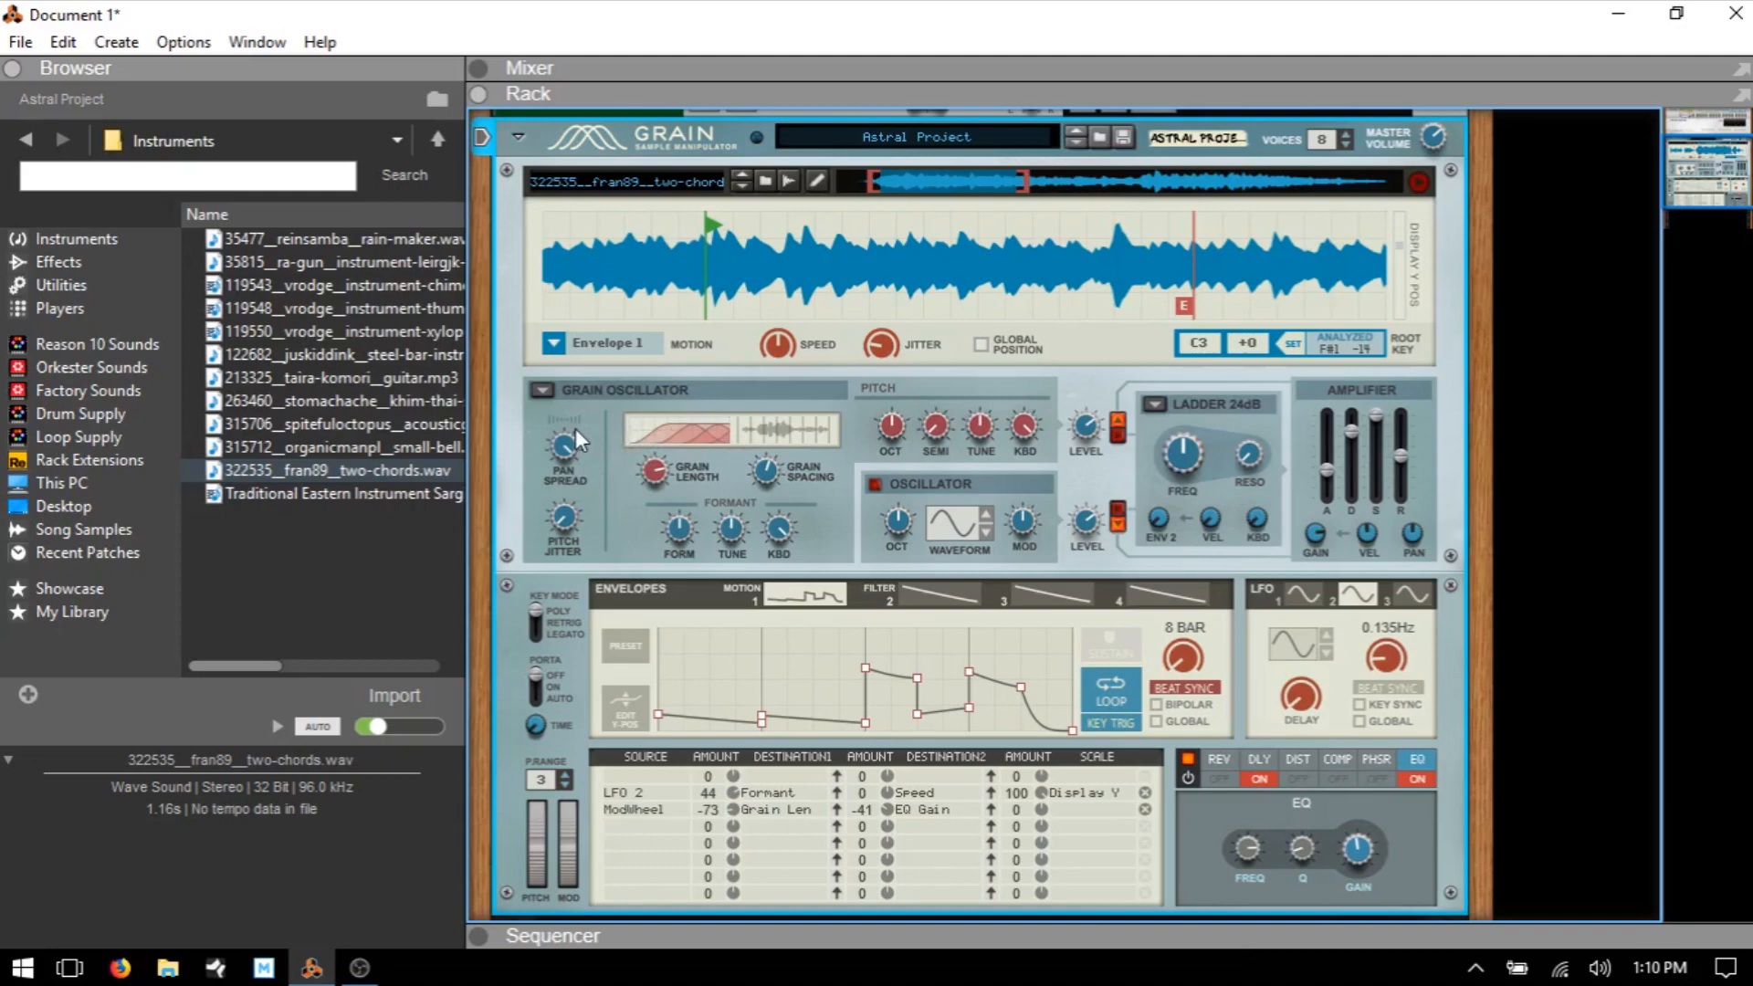
Reset the Grain device to its initial patch and load 322535__fran89__two-chords.wav into the sample display
{"action": "right_click", "coordinate": [603, 480]}
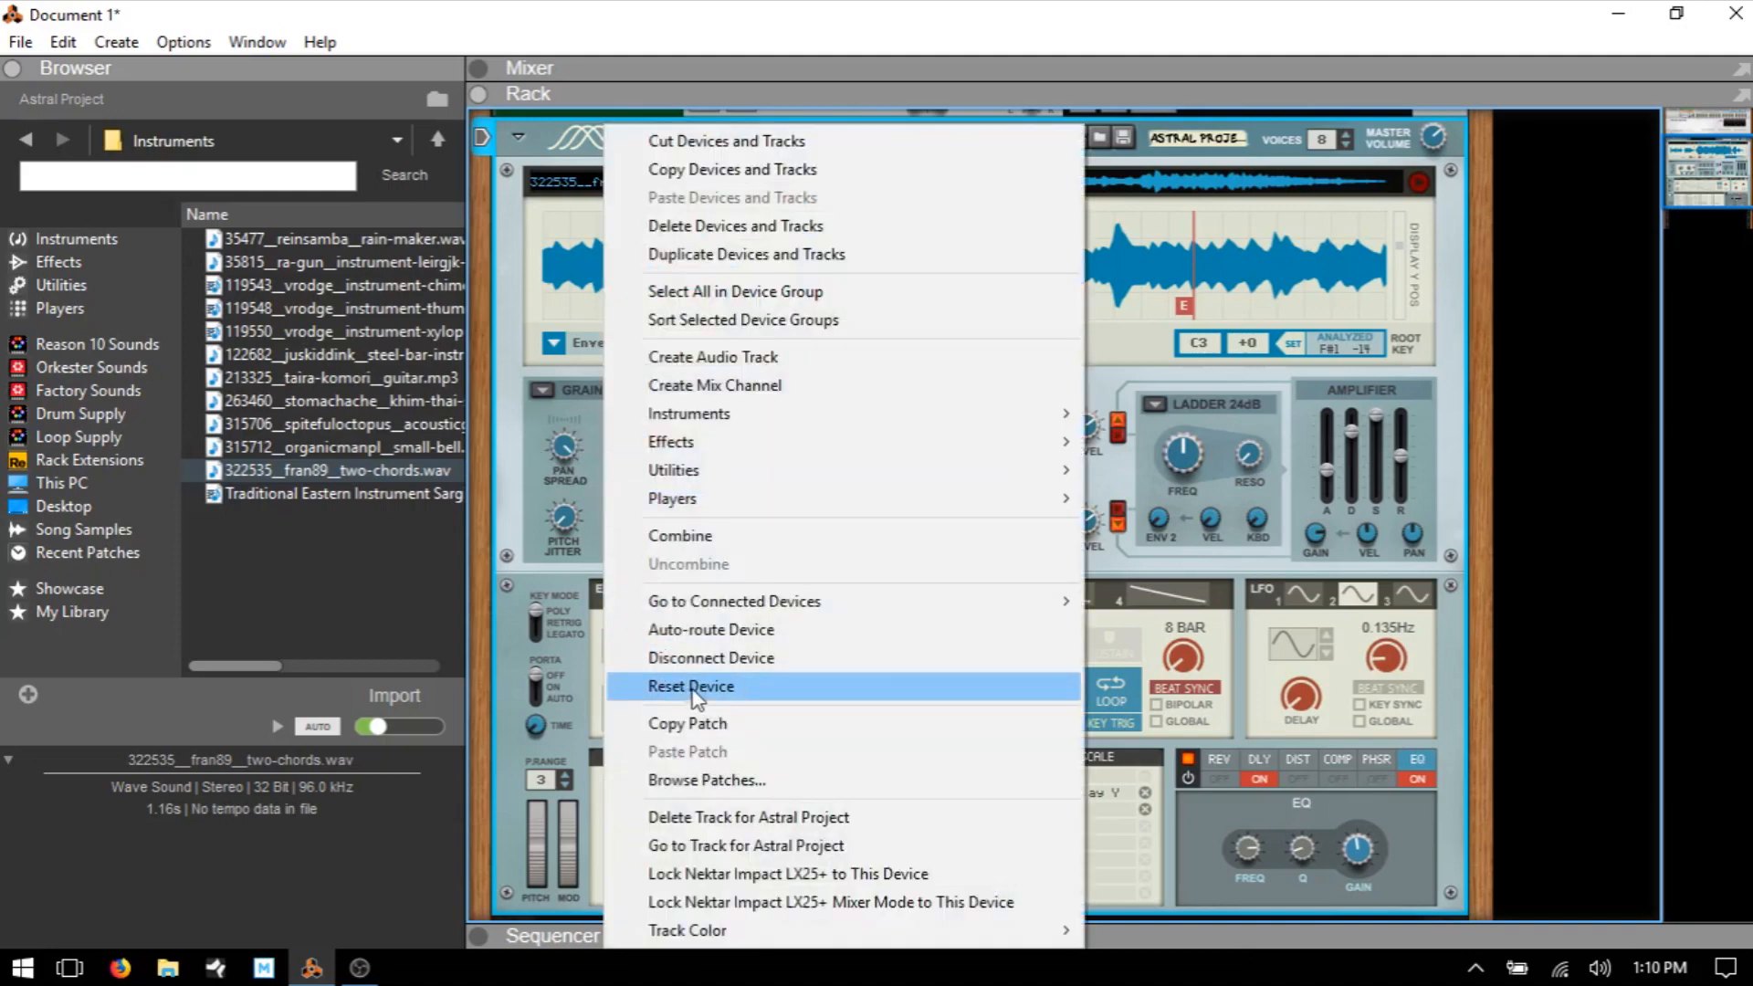
{"action": "left_click", "coordinate": [691, 690]}
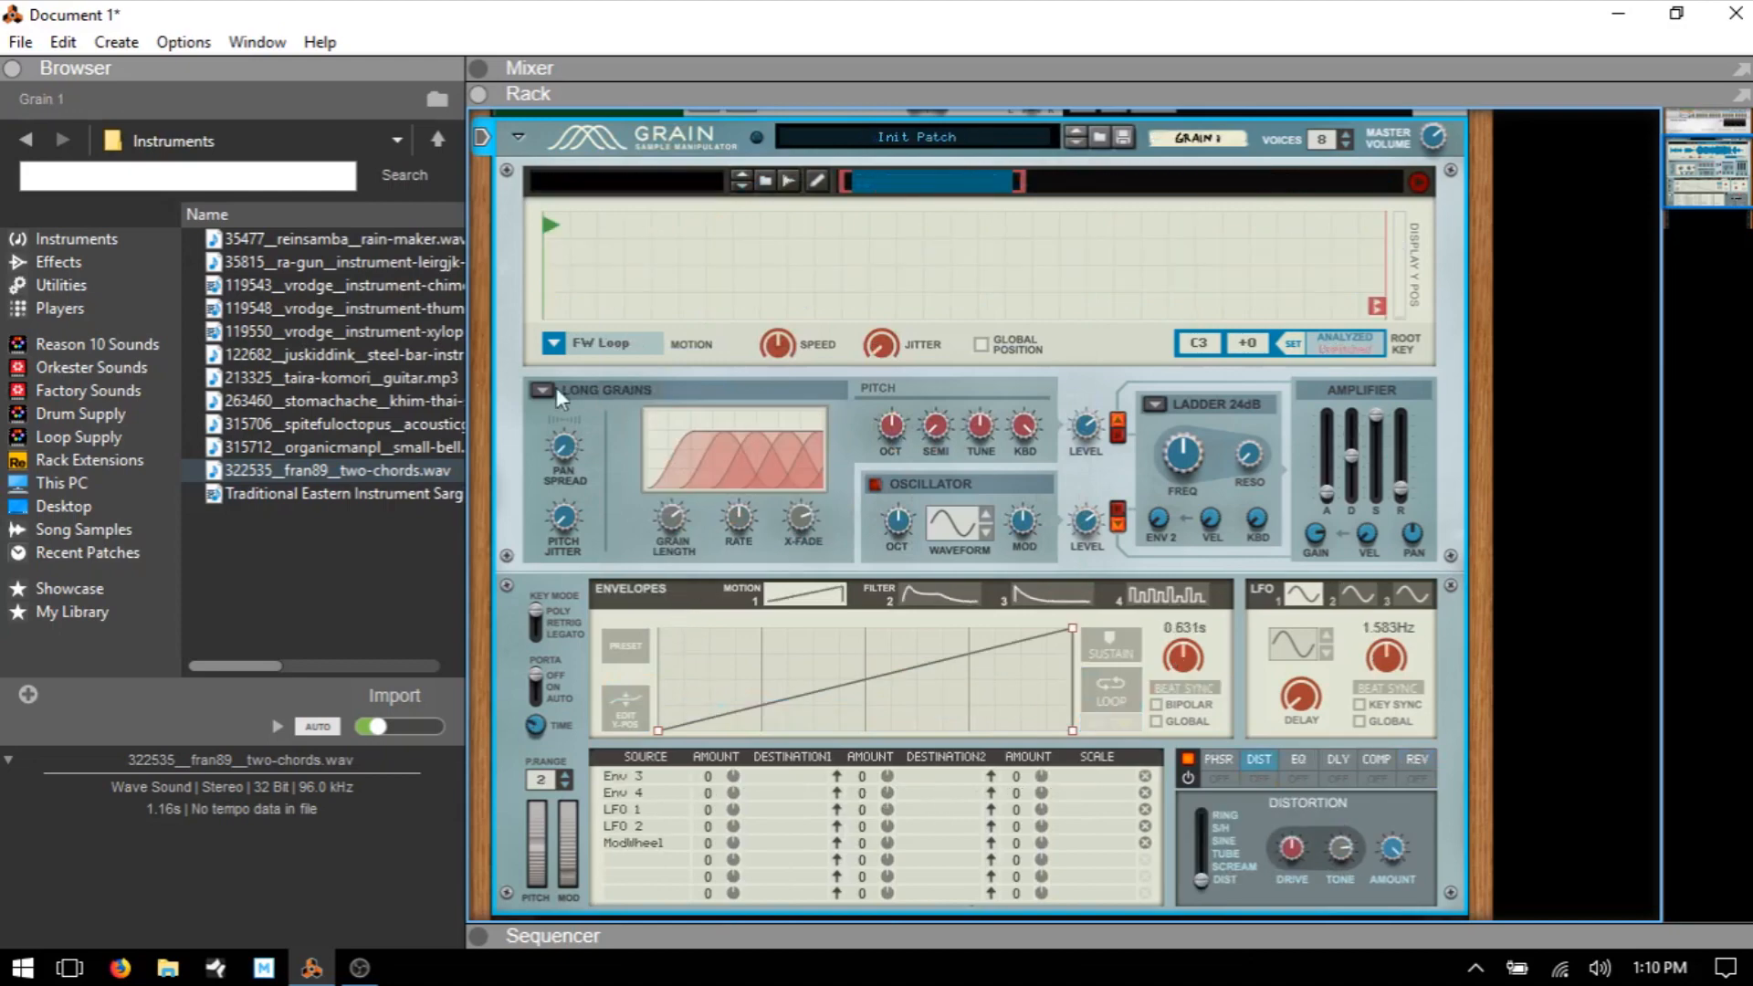
{"action": "left_click_drag", "start_coordinate": [263, 470], "coordinate": [774, 276]}
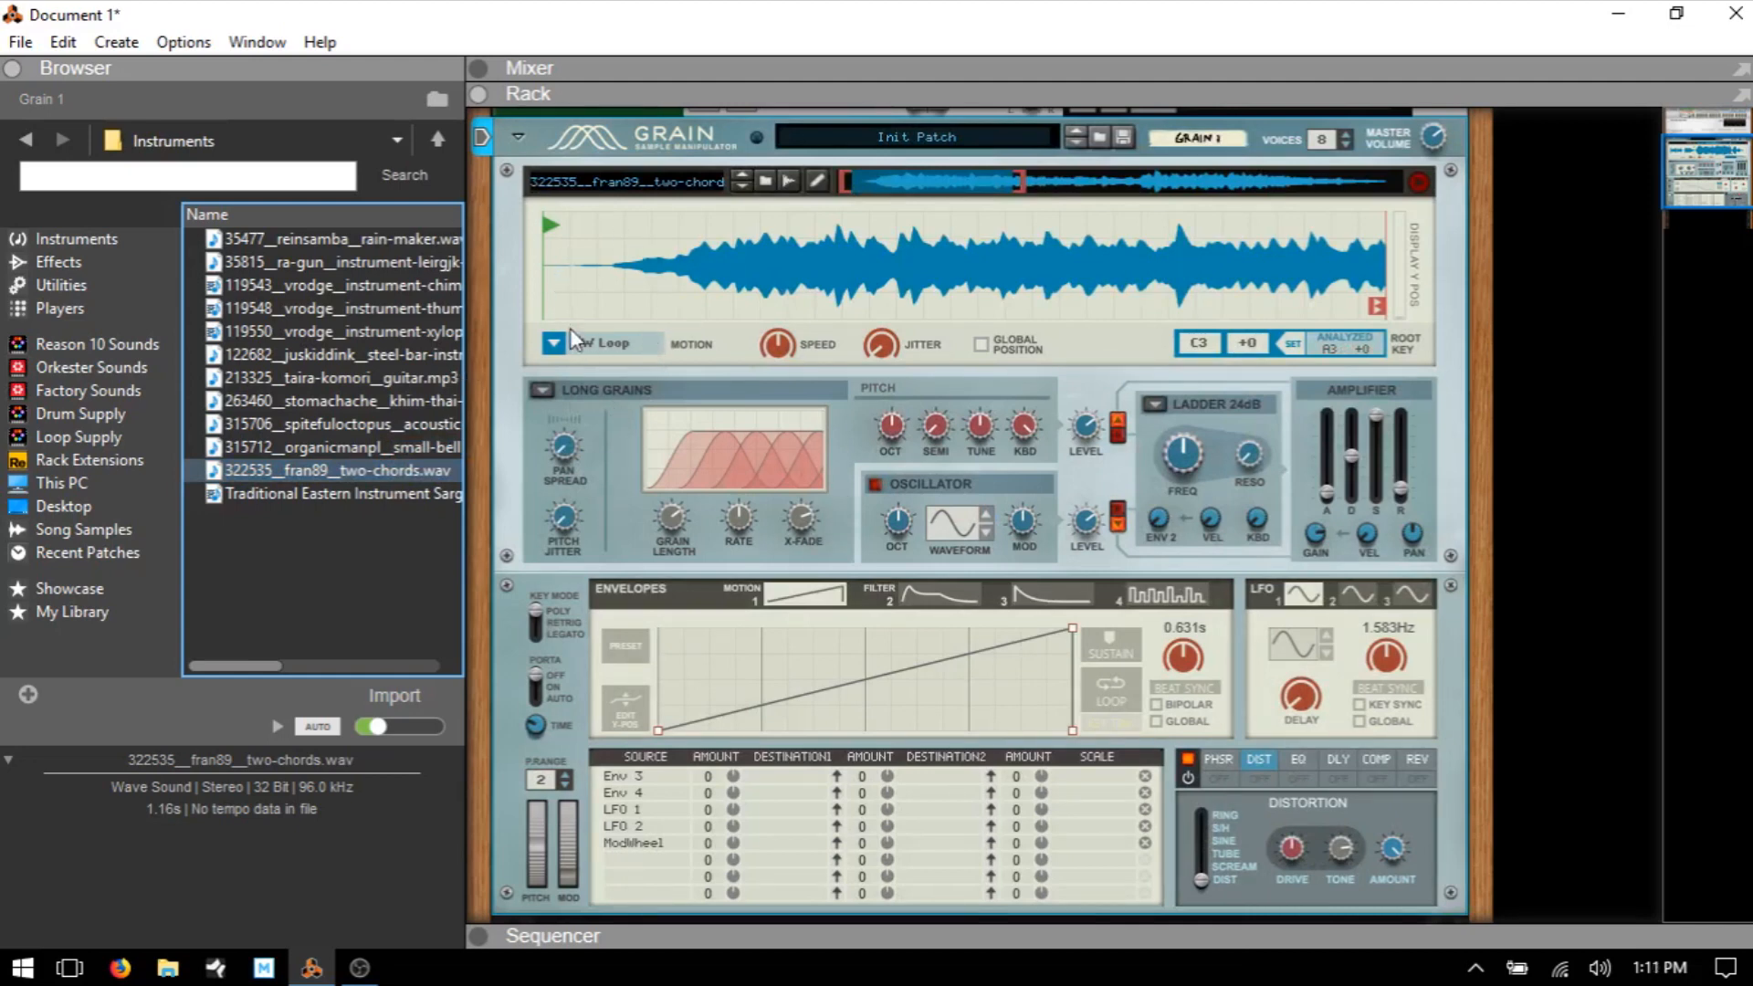
Set the playback motion to Freeze and move the freeze marker to about 40% of the sample display
{"action": "left_click", "coordinate": [552, 349]}
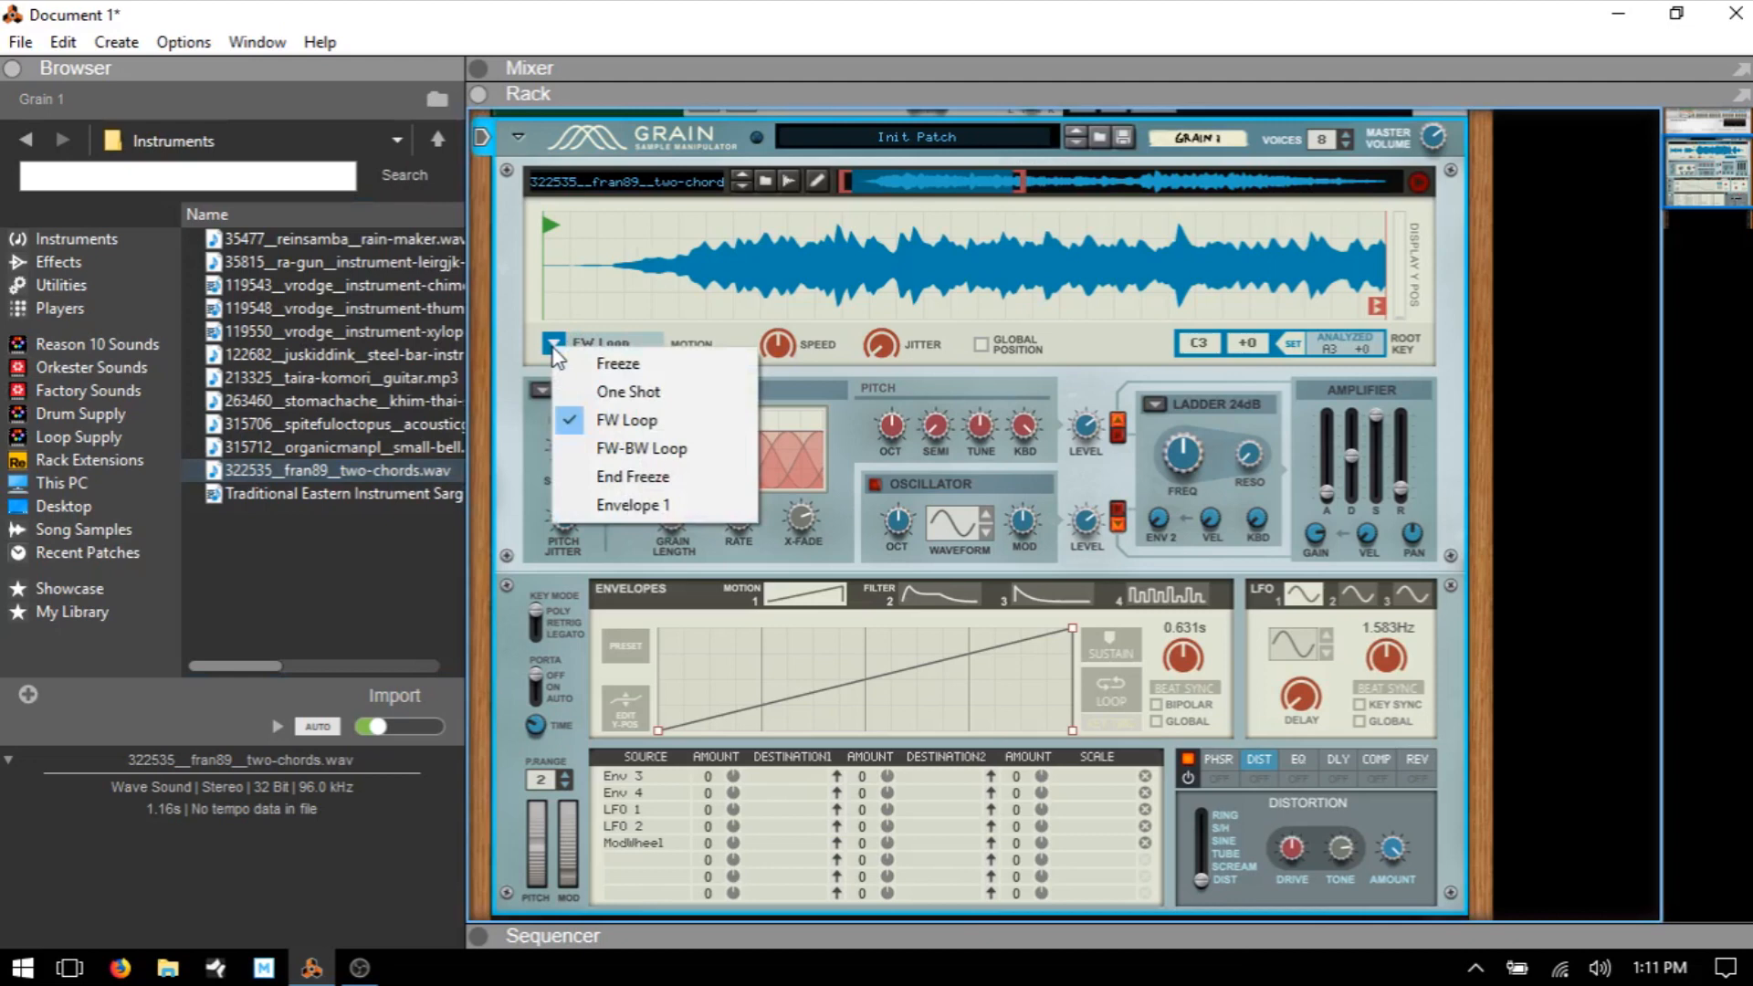
{"action": "left_click", "coordinate": [642, 366]}
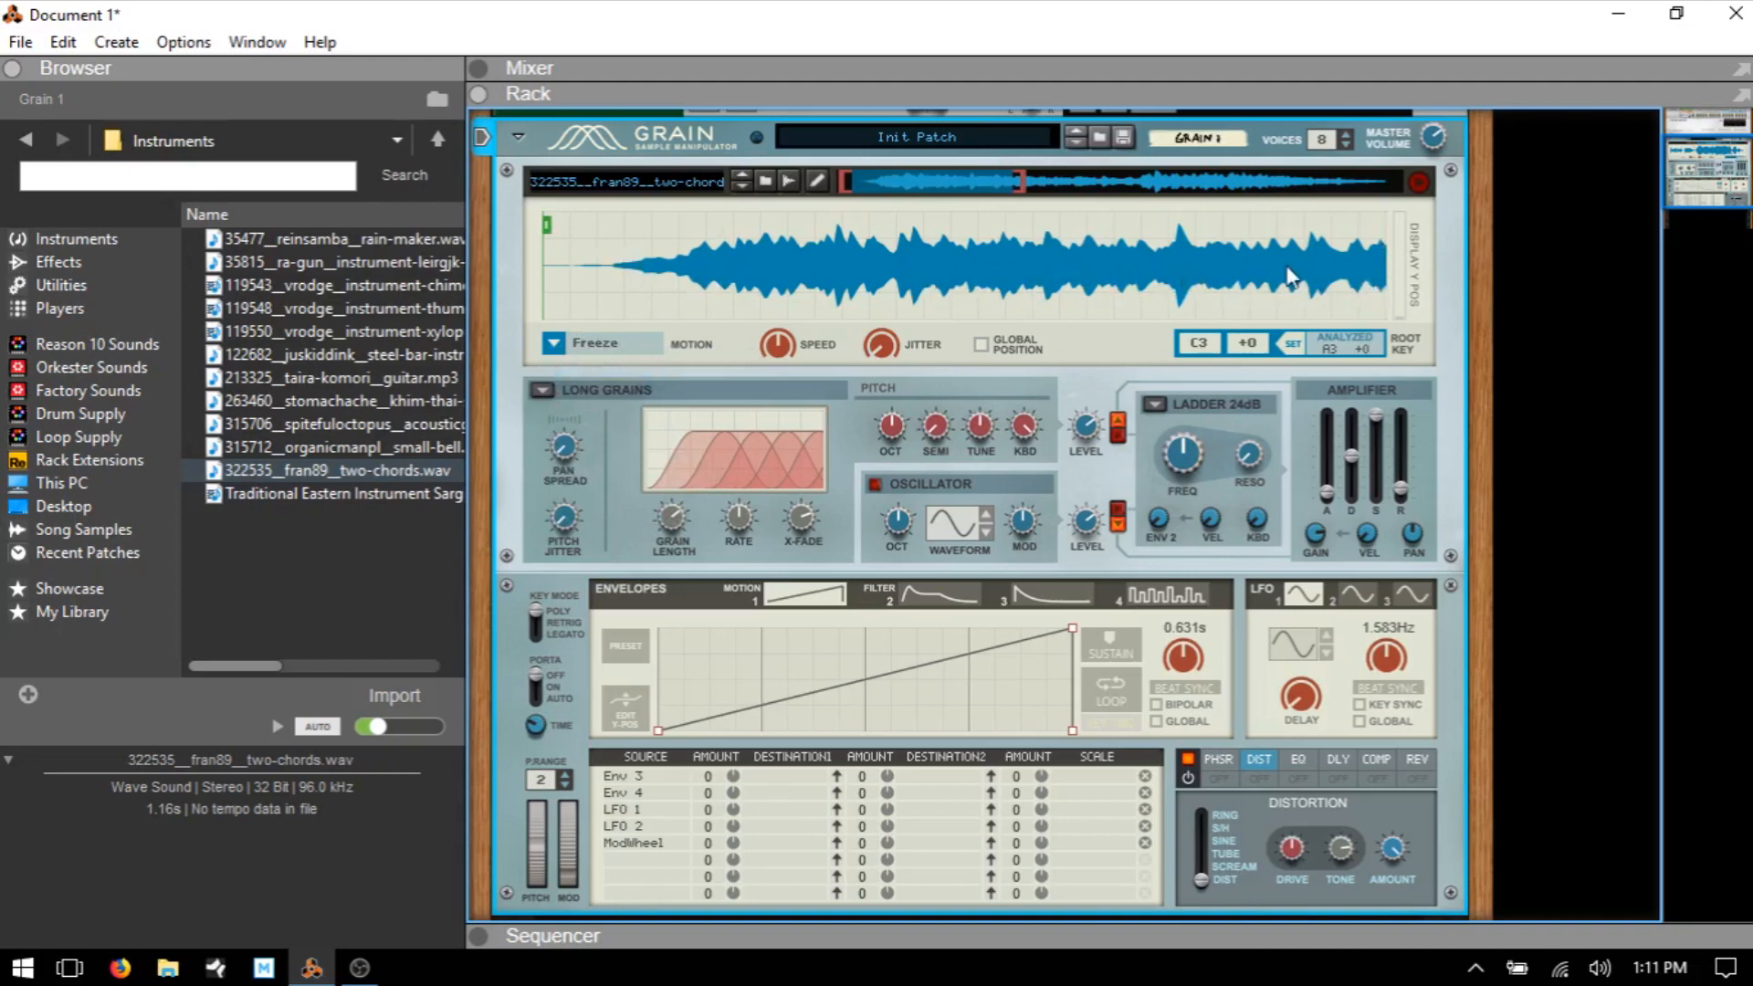
{"action": "left_click_drag", "start_coordinate": [546, 227], "coordinate": [696, 249]}
{"action": "mouse_move", "coordinate": [699, 227]}
{"action": "left_mouse_down"}
{"action": "mouse_move", "coordinate": [873, 255]}
{"action": "mouse_move", "coordinate": [959, 246]}
{"action": "mouse_move", "coordinate": [892, 248]}
{"action": "left_mouse_up"}
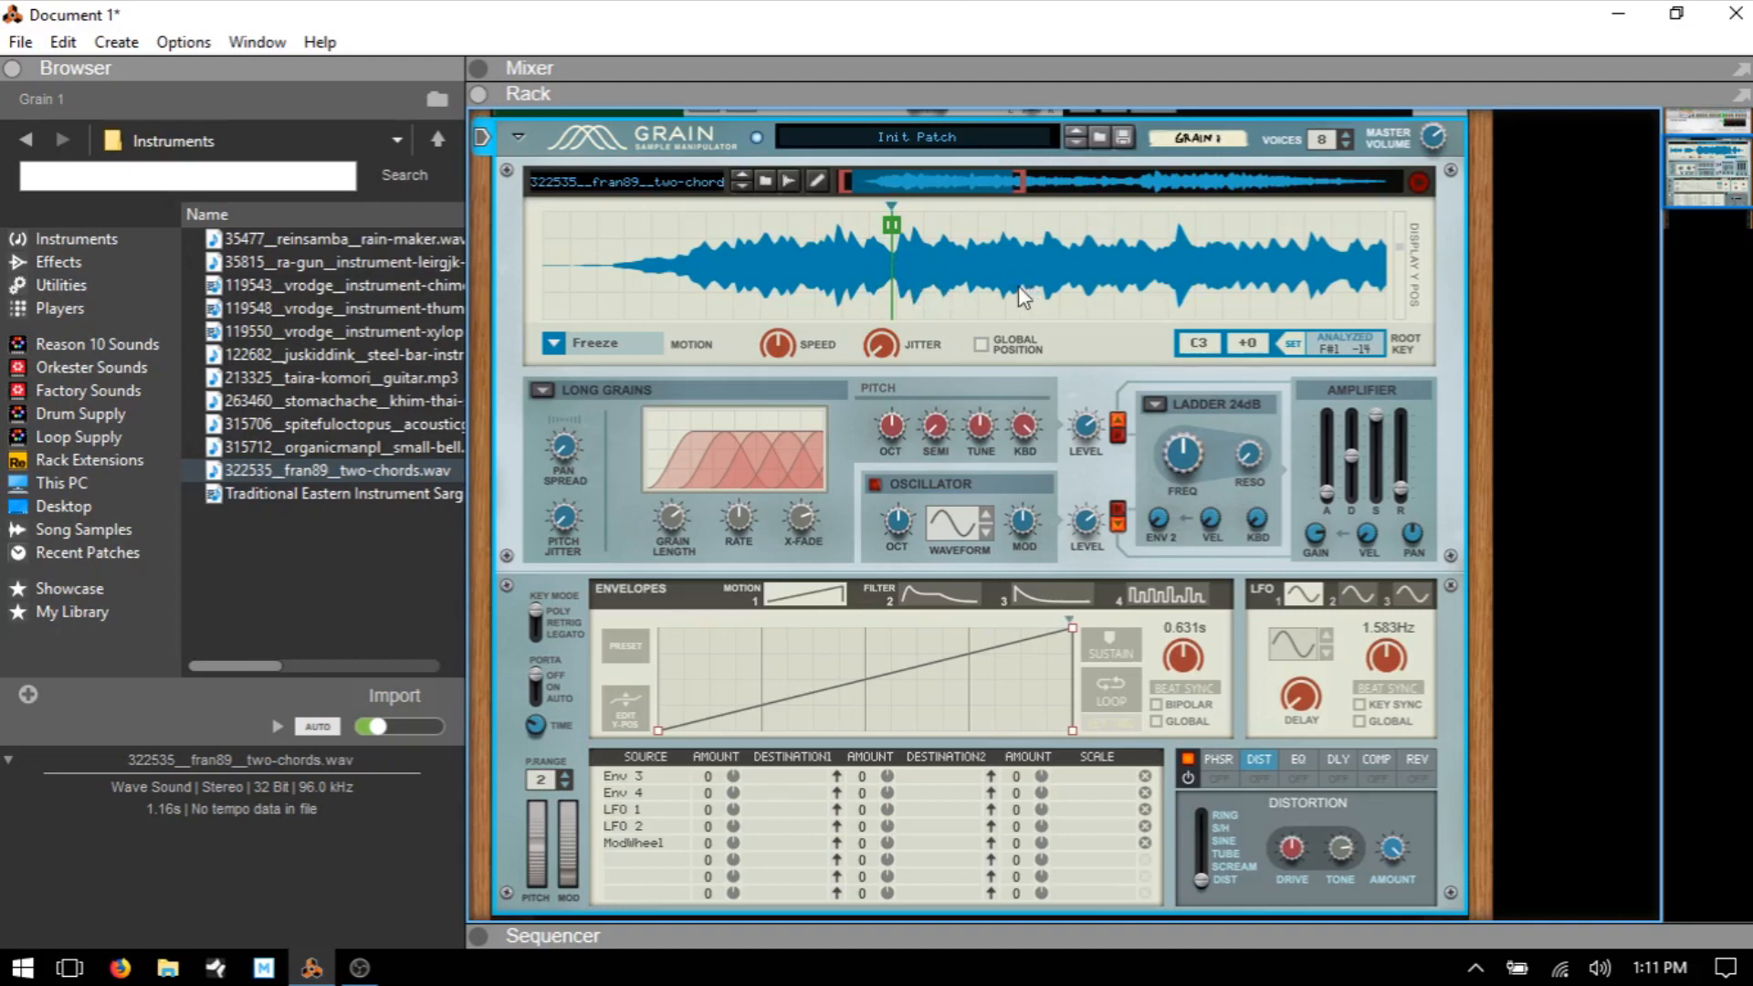
Raise the Grain device's master volume slightly
{"action": "mouse_move", "coordinate": [1430, 137]}
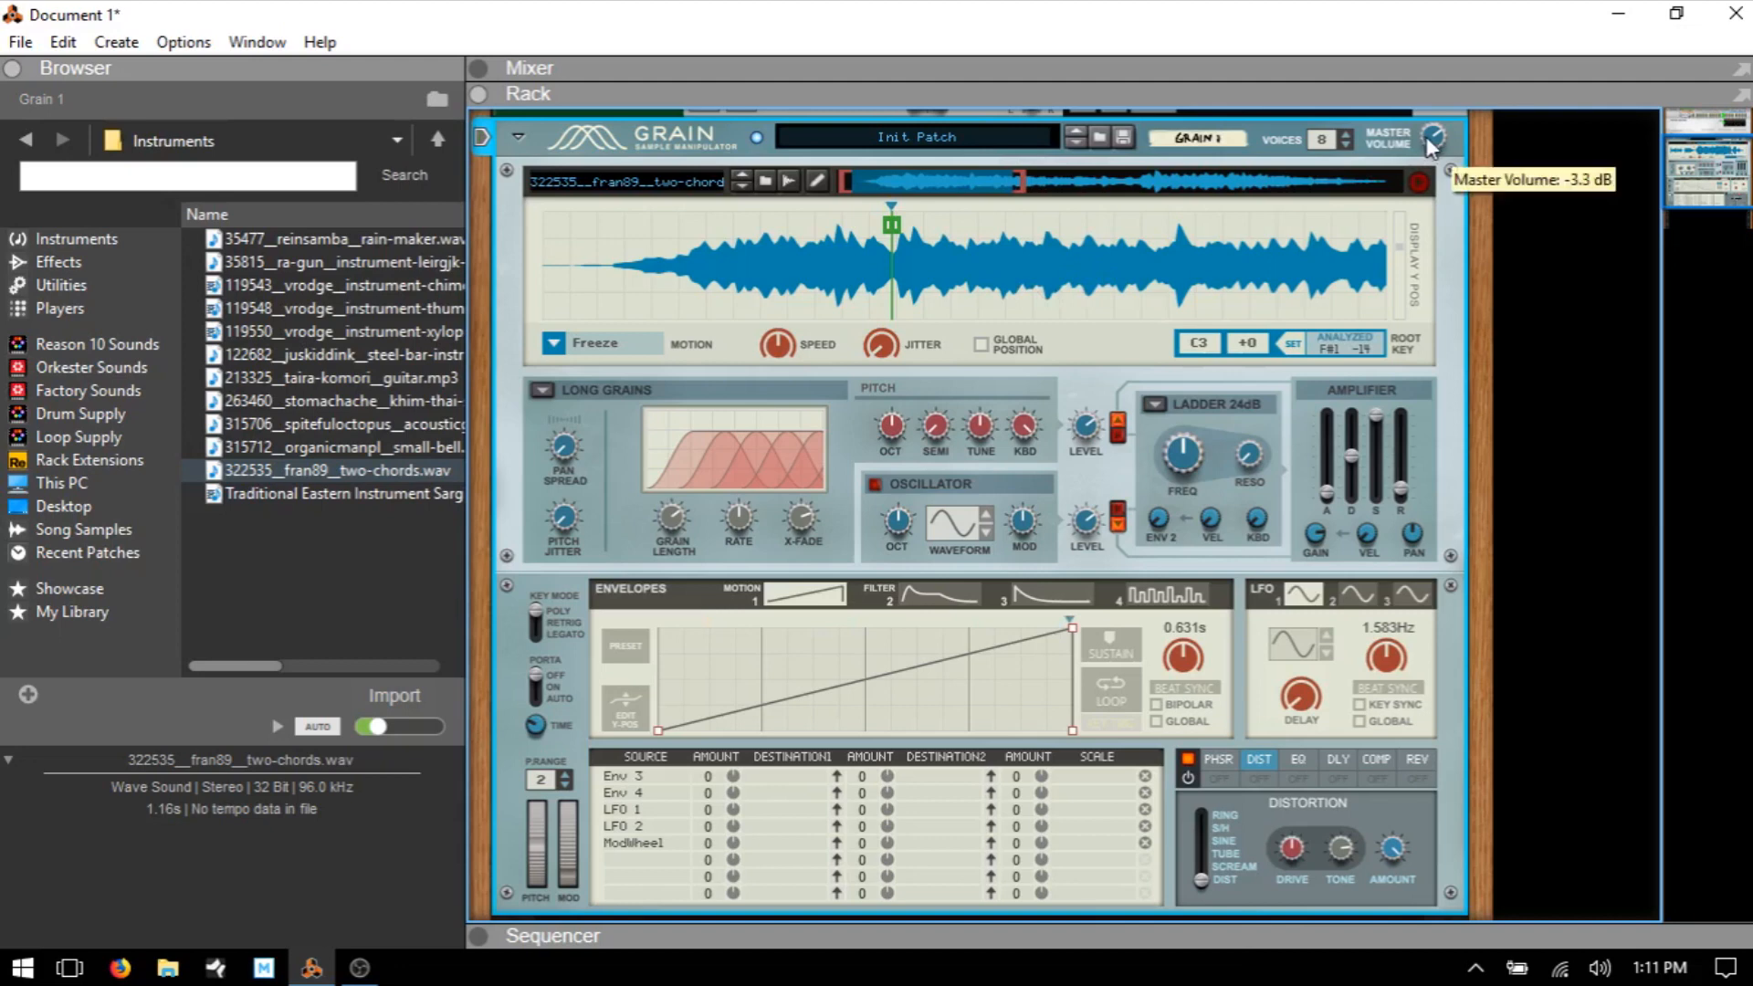
{"action": "left_click_drag", "start_coordinate": [1430, 137], "coordinate": [1430, 125]}
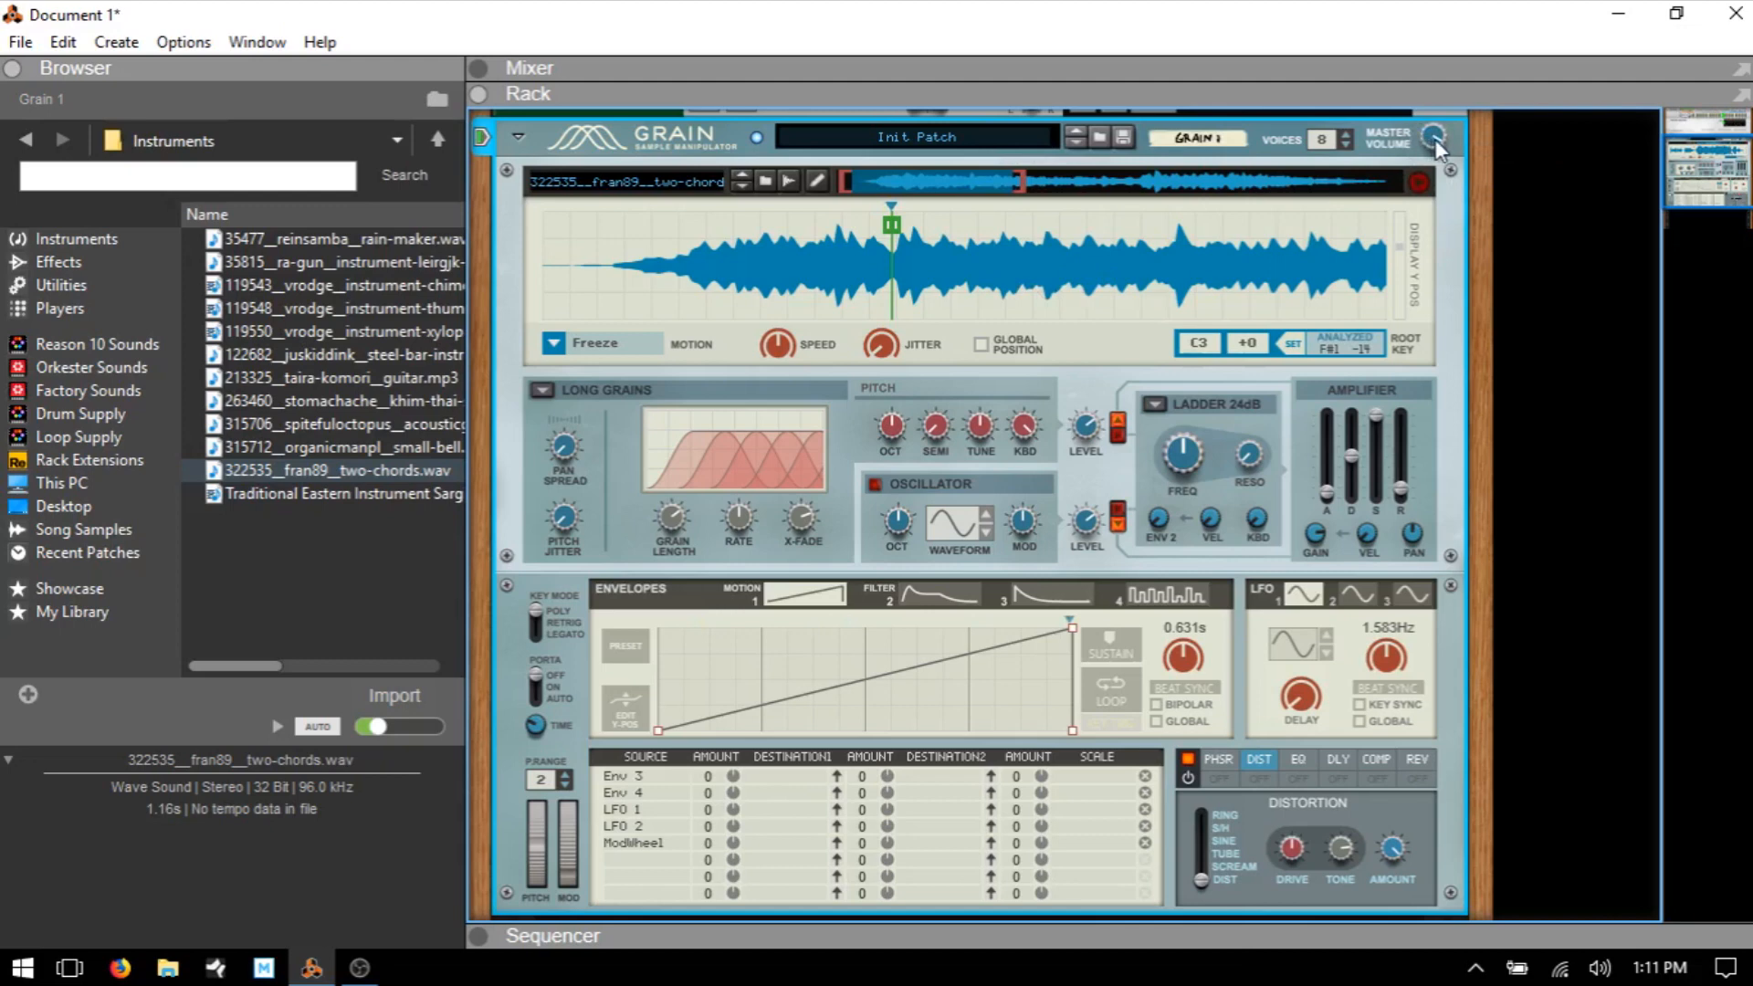
{"action": "mouse_move", "coordinate": [1436, 139]}
Try a high jitter amount on the frozen position and turn the jitter back down to its minimum
{"action": "mouse_move", "coordinate": [875, 349]}
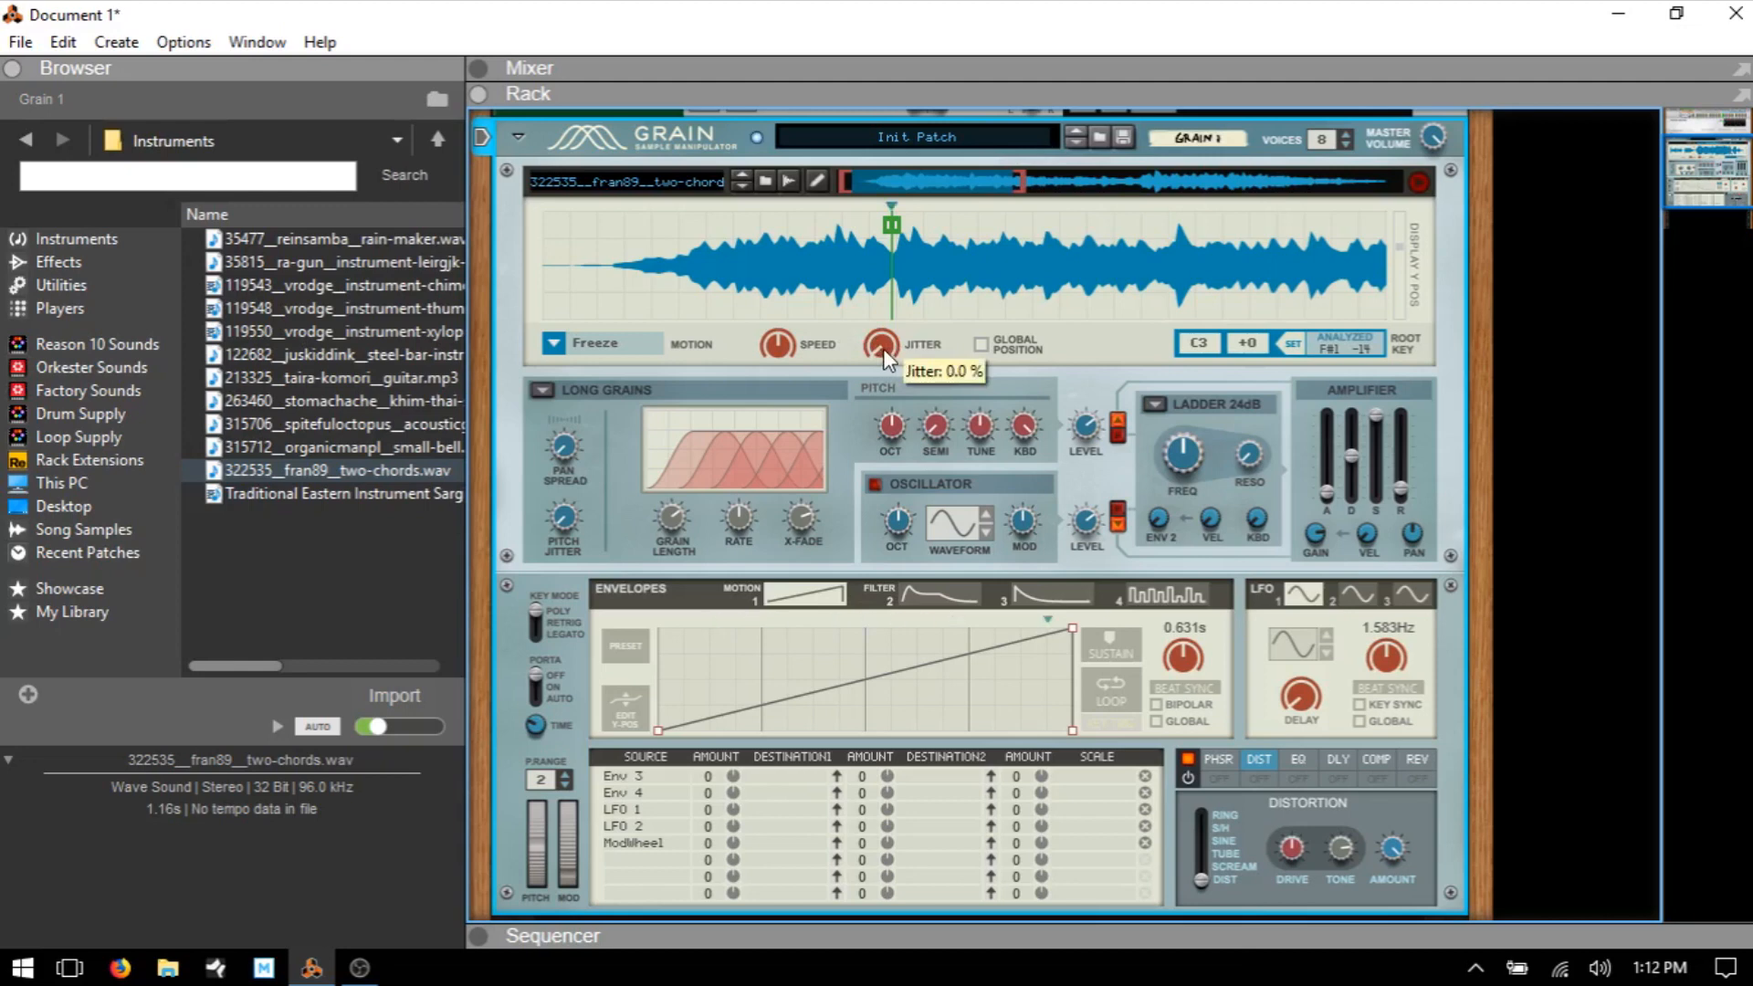
{"action": "left_click_drag", "start_coordinate": [882, 340], "coordinate": [875, 244]}
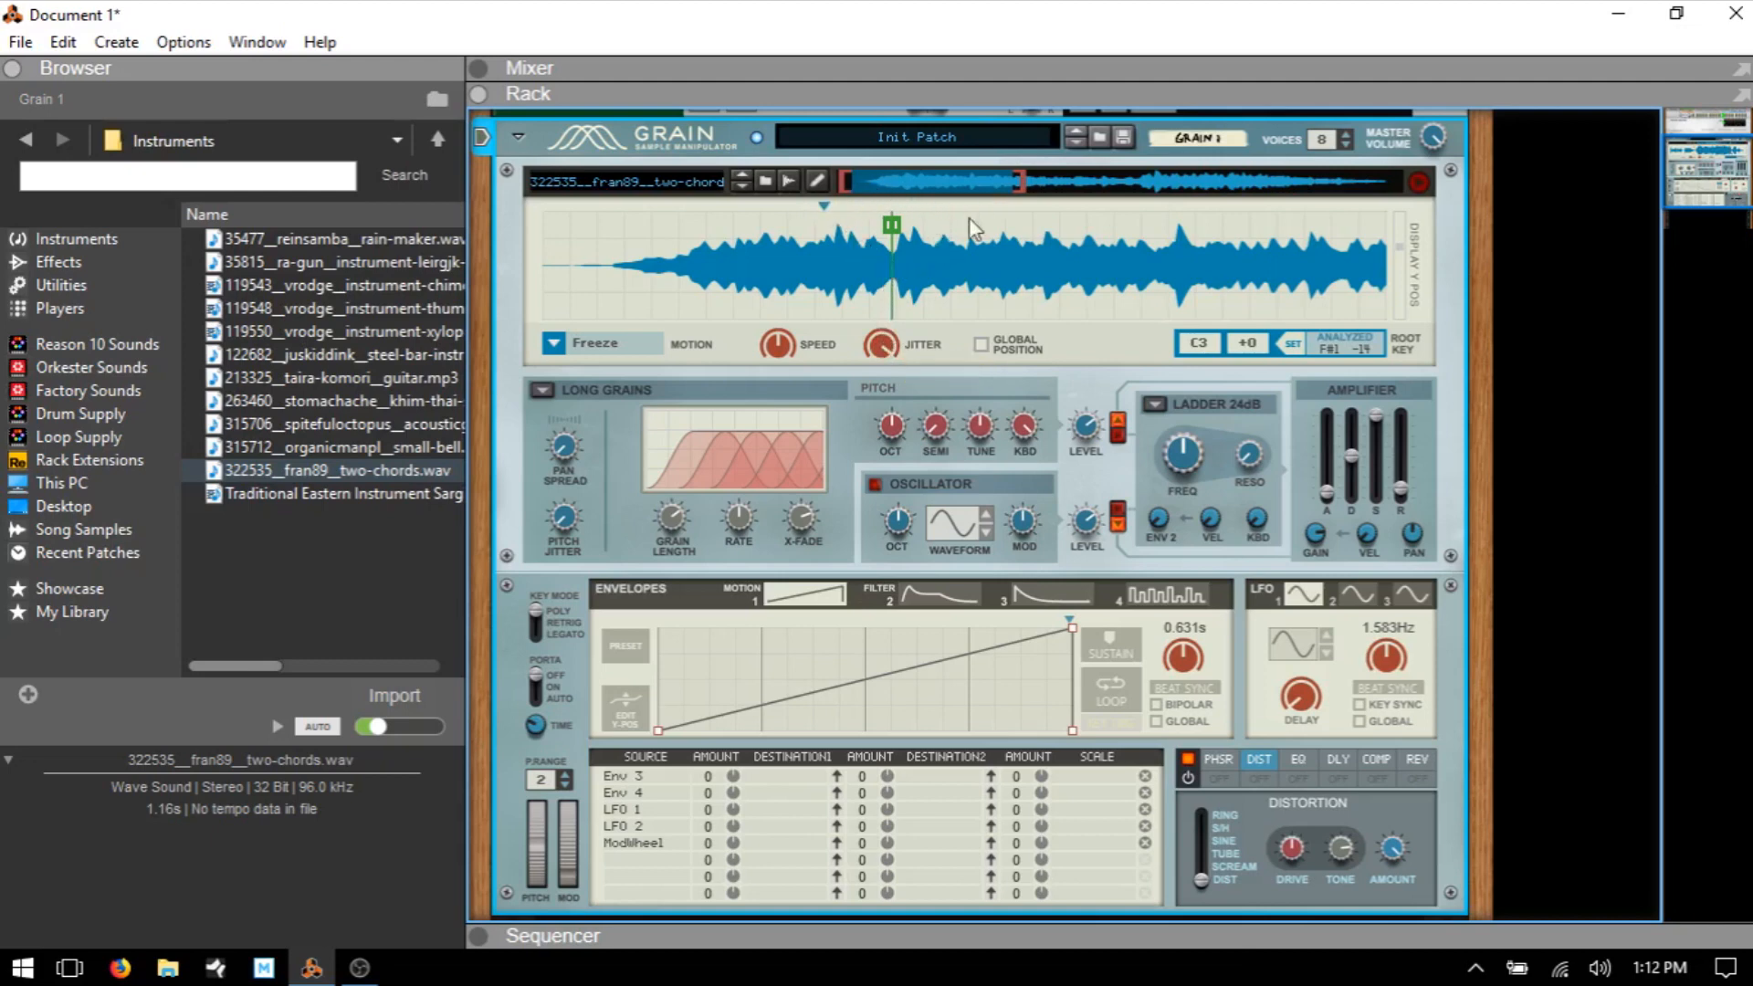
{"action": "mouse_move", "coordinate": [886, 342]}
{"action": "left_mouse_down"}
{"action": "mouse_move", "coordinate": [888, 381]}
{"action": "mouse_move", "coordinate": [893, 258]}
{"action": "mouse_move", "coordinate": [931, 228]}
{"action": "left_mouse_up"}
{"action": "left_click_drag", "start_coordinate": [882, 342], "coordinate": [892, 464]}
{"action": "left_click", "coordinate": [539, 393]}
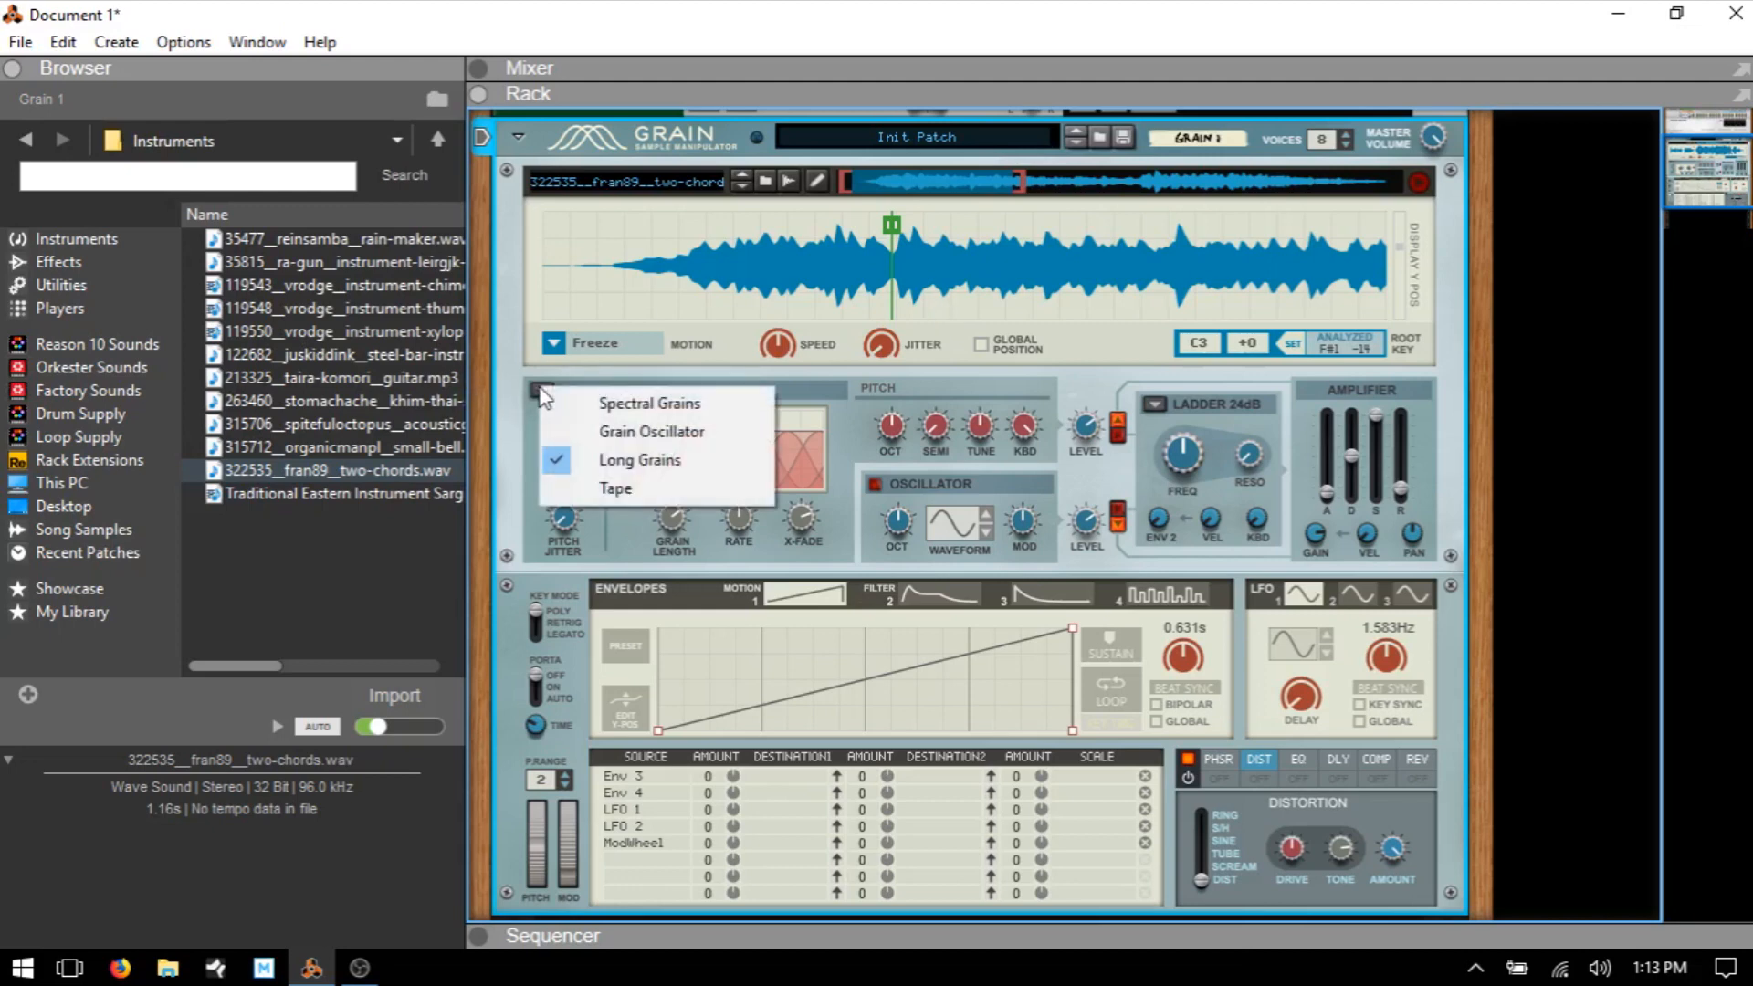
{"action": "left_click", "coordinate": [517, 429]}
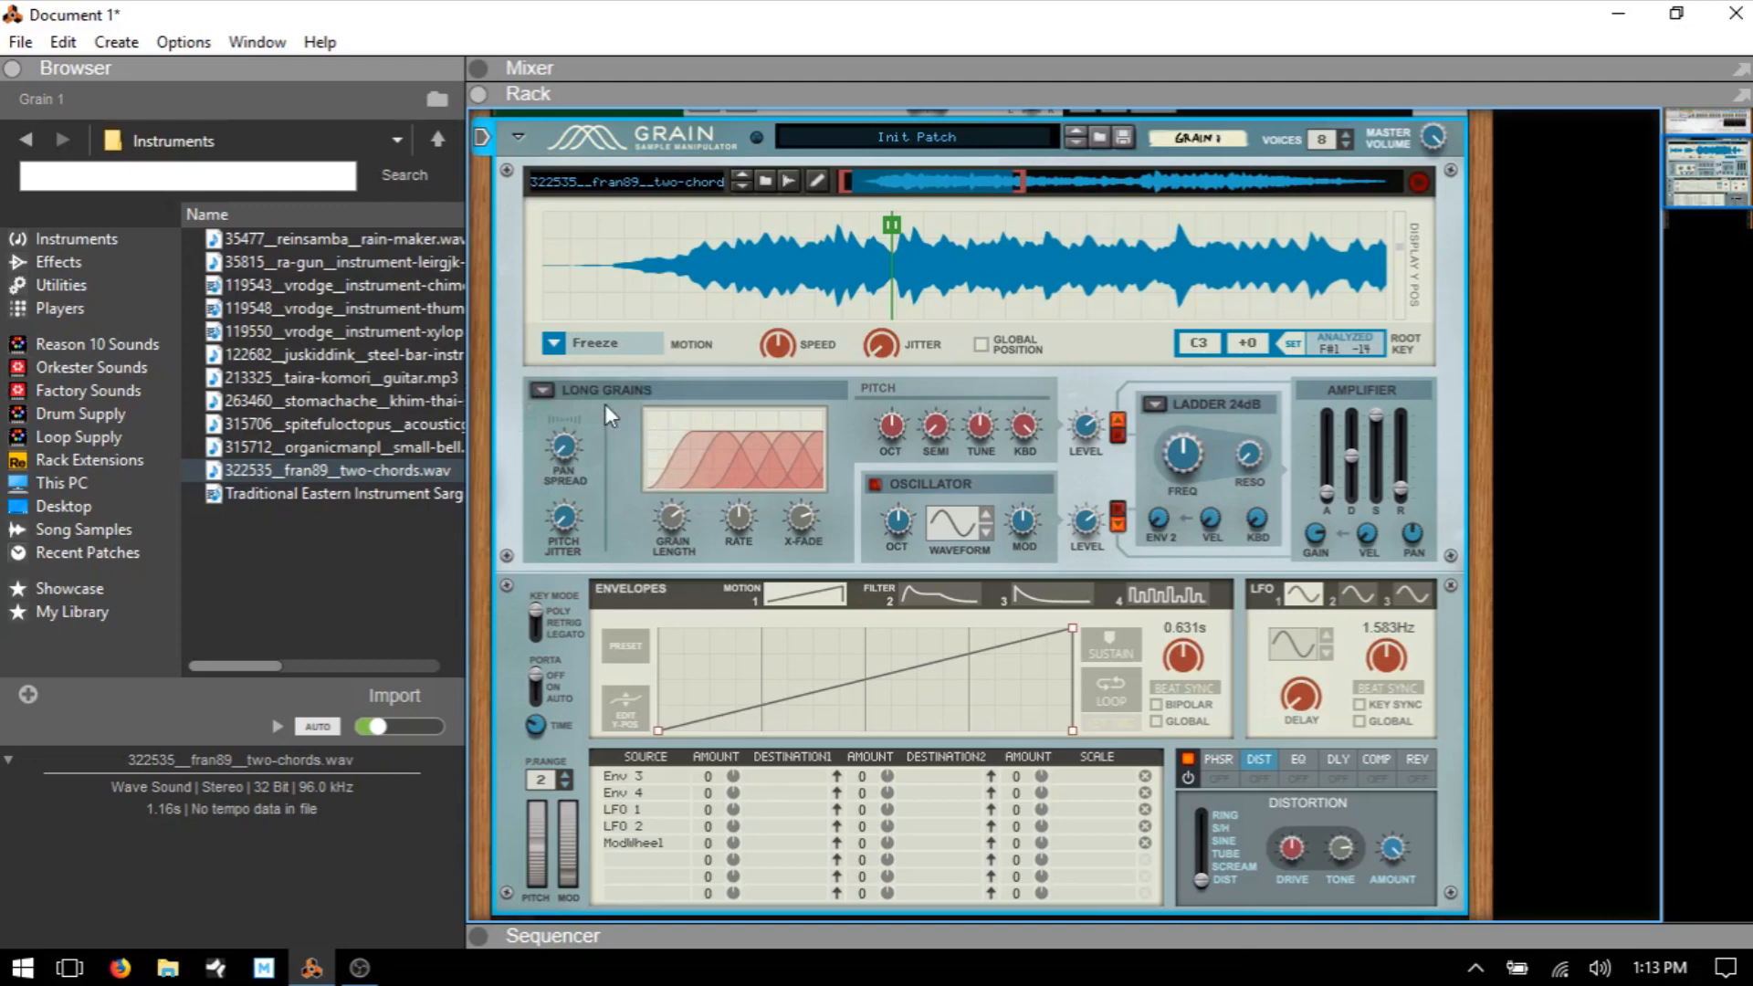
Set the playback motion to One Shot and move the start marker close to the beginning of the sample display
{"action": "left_click", "coordinate": [596, 354]}
{"action": "left_click", "coordinate": [652, 393]}
{"action": "left_click_drag", "start_coordinate": [897, 226], "coordinate": [601, 217]}
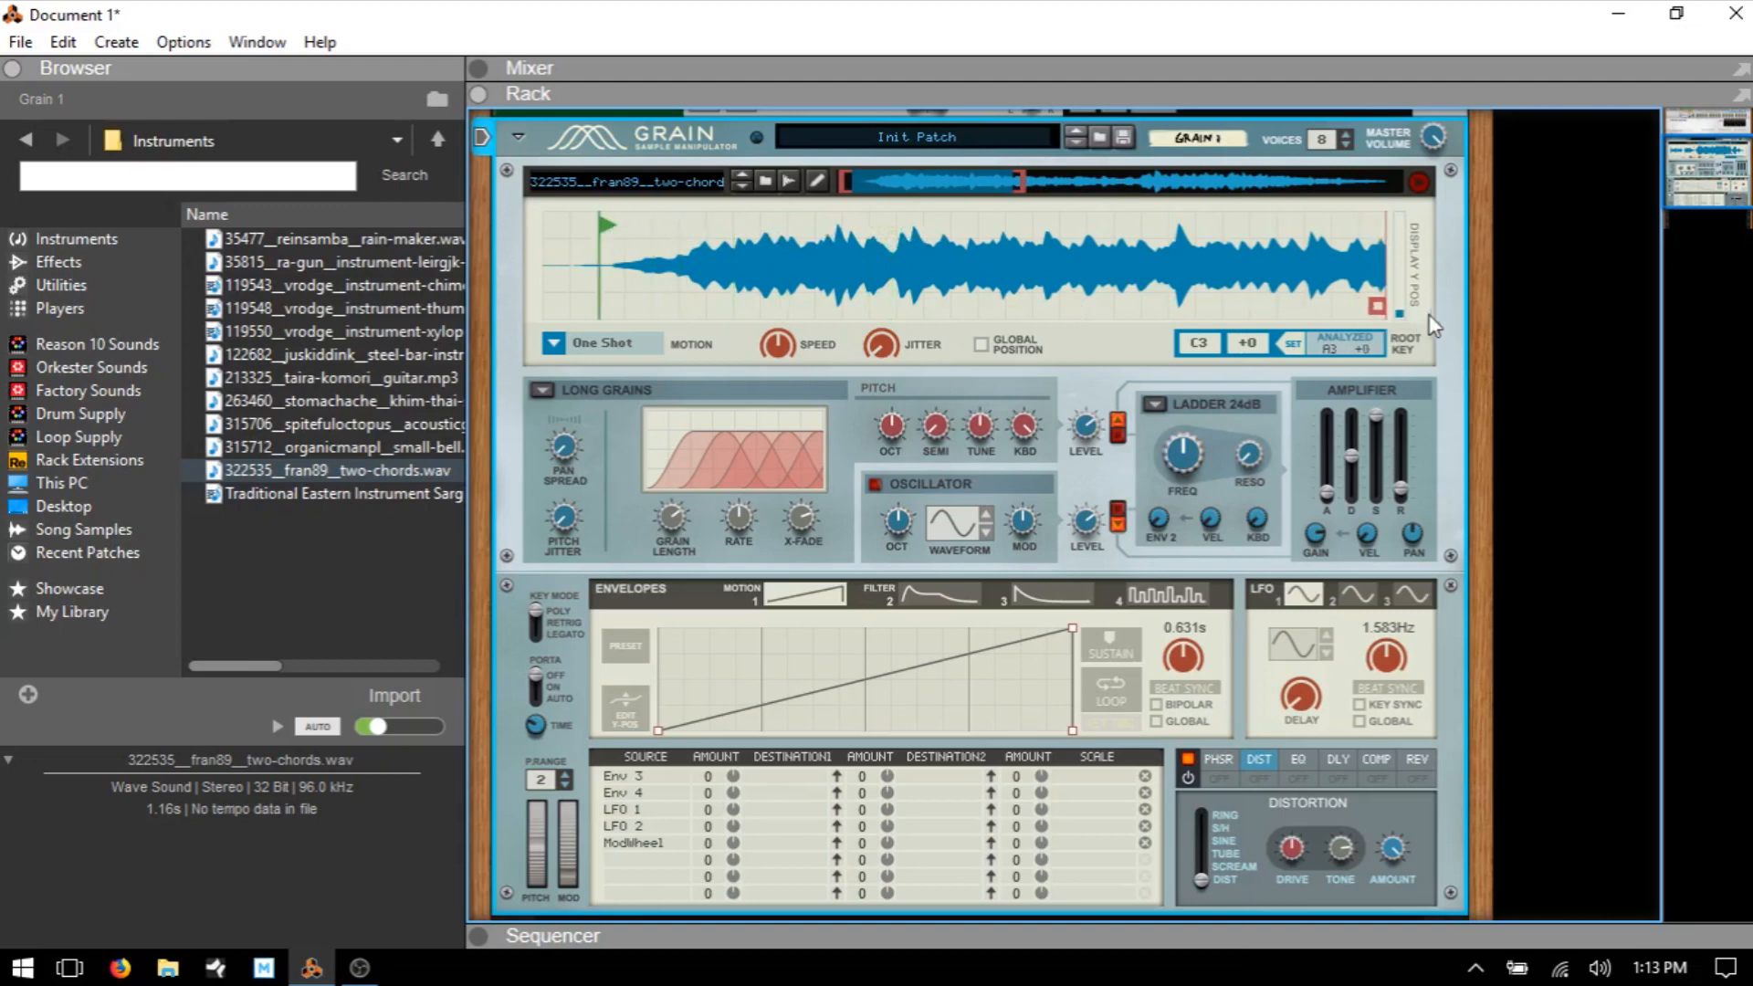
Extend the sample range to the end of the sample and lengthen the amplifier release to around the middle of its travel
{"action": "left_click_drag", "start_coordinate": [1021, 179], "coordinate": [1397, 186]}
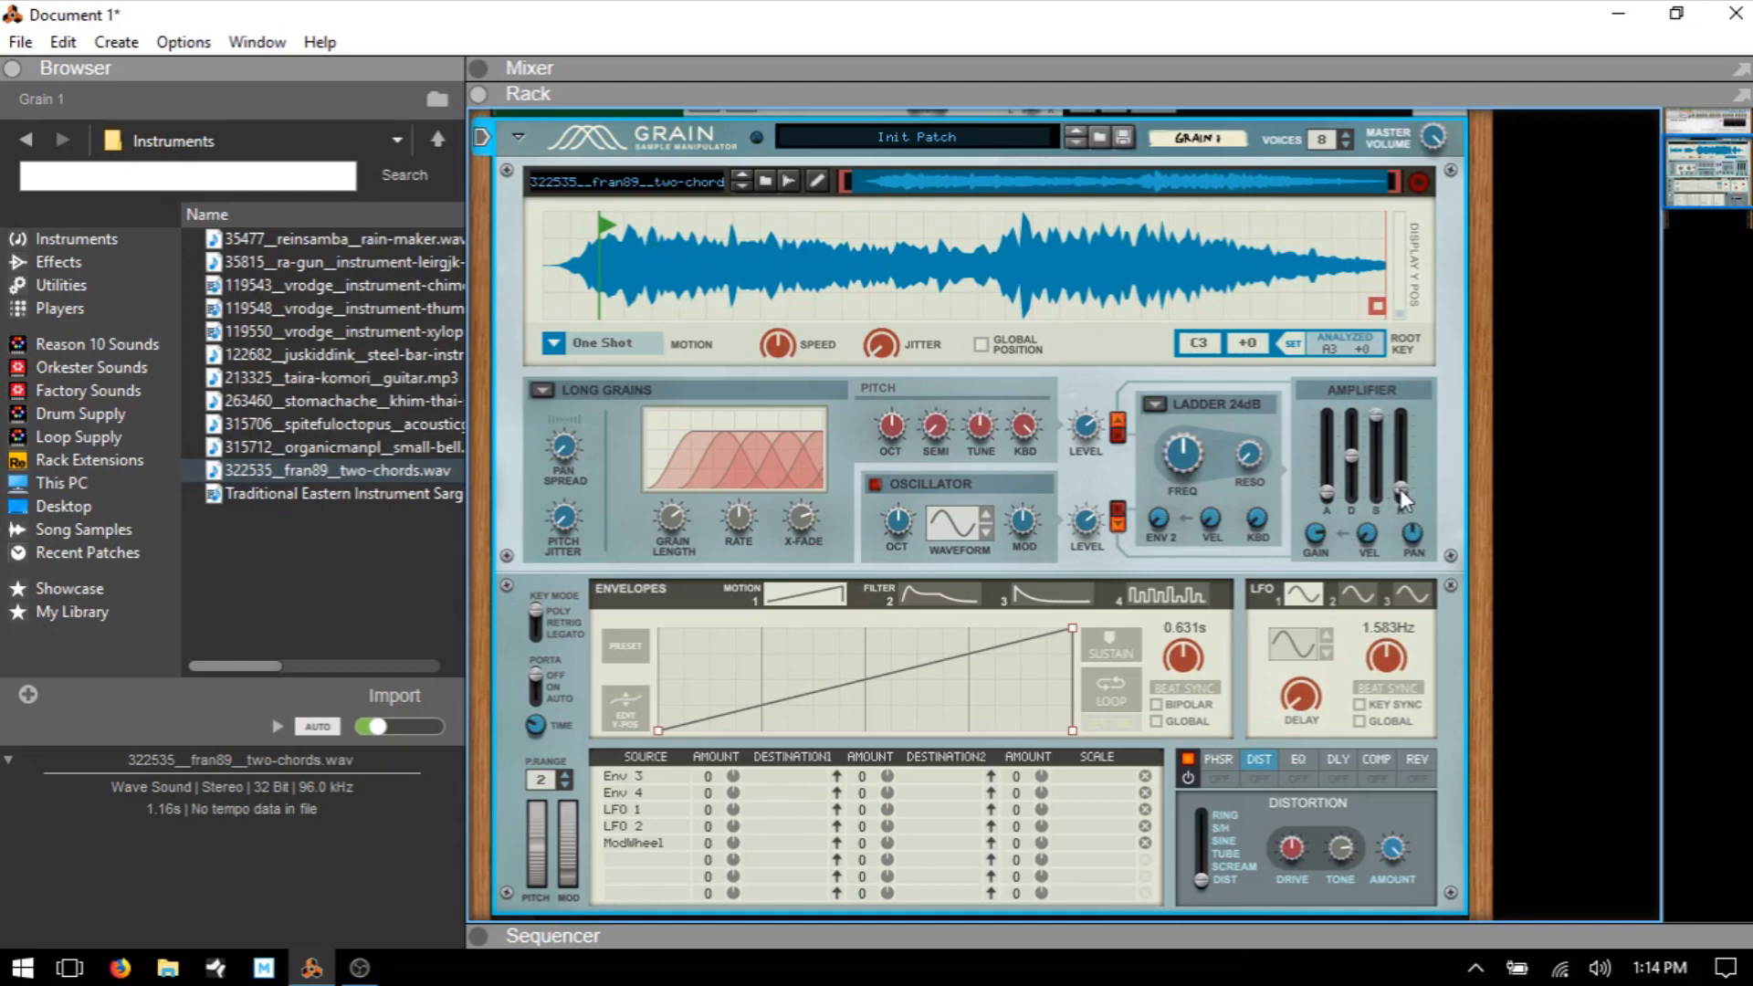
{"action": "mouse_move", "coordinate": [1404, 497]}
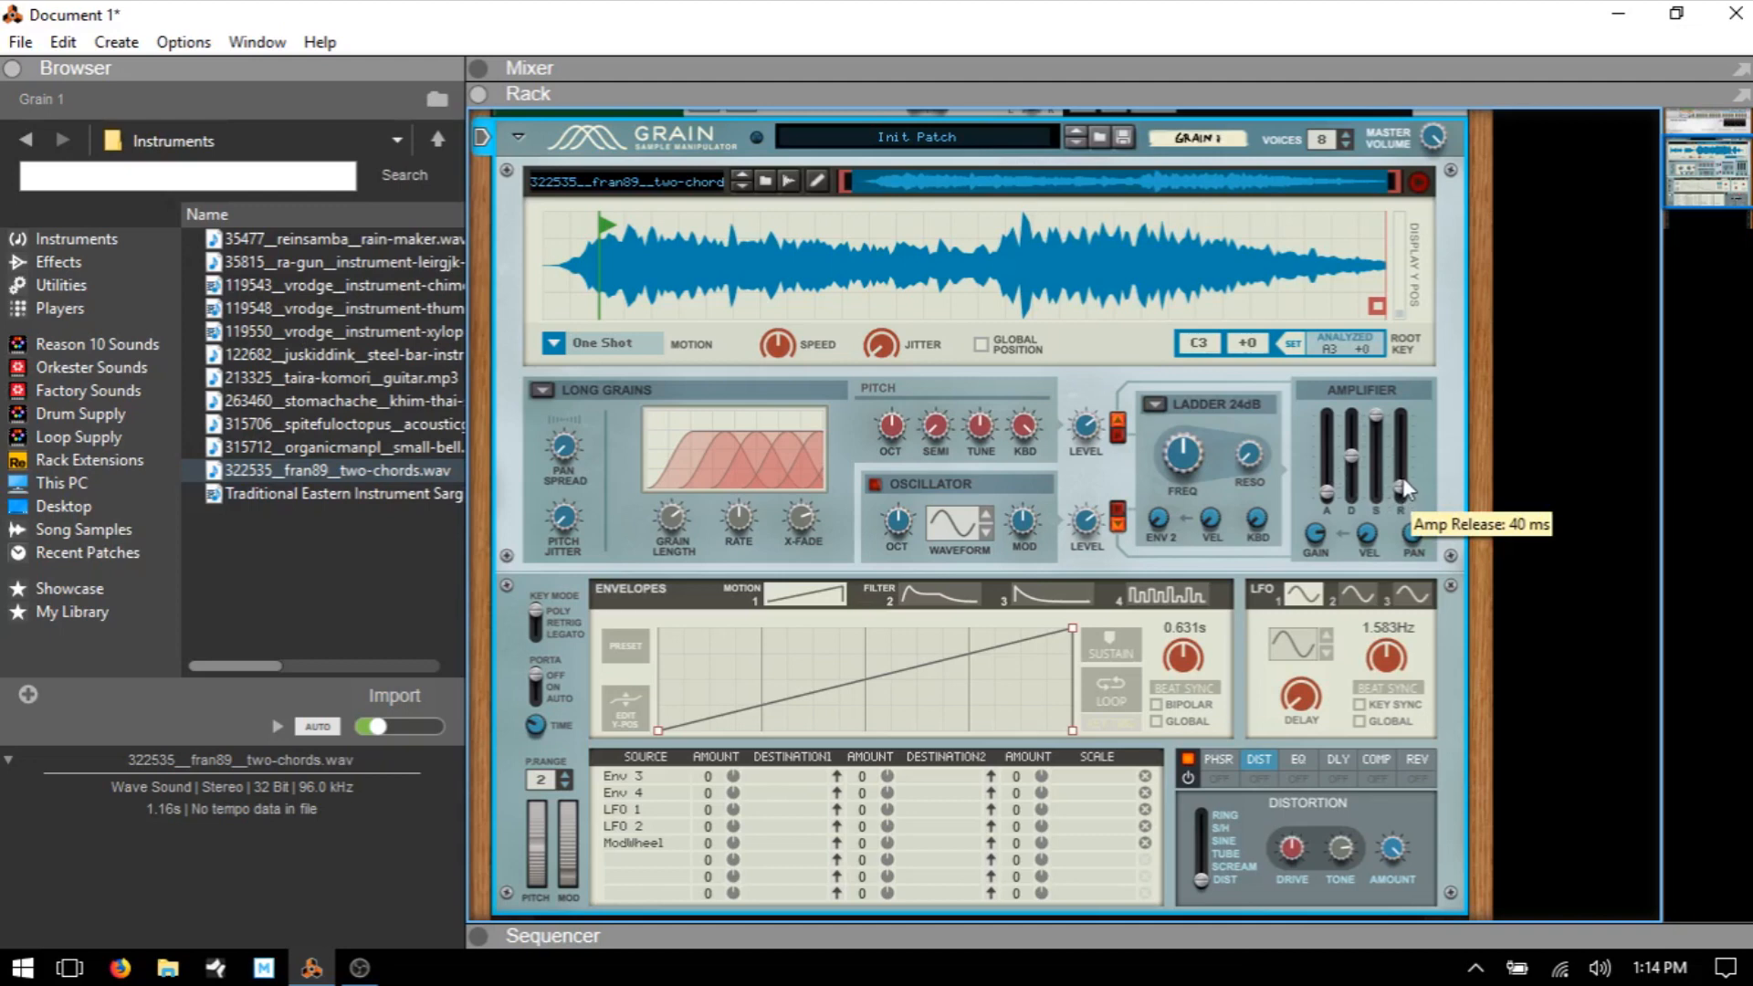
{"action": "left_click_drag", "start_coordinate": [1404, 493], "coordinate": [1404, 441]}
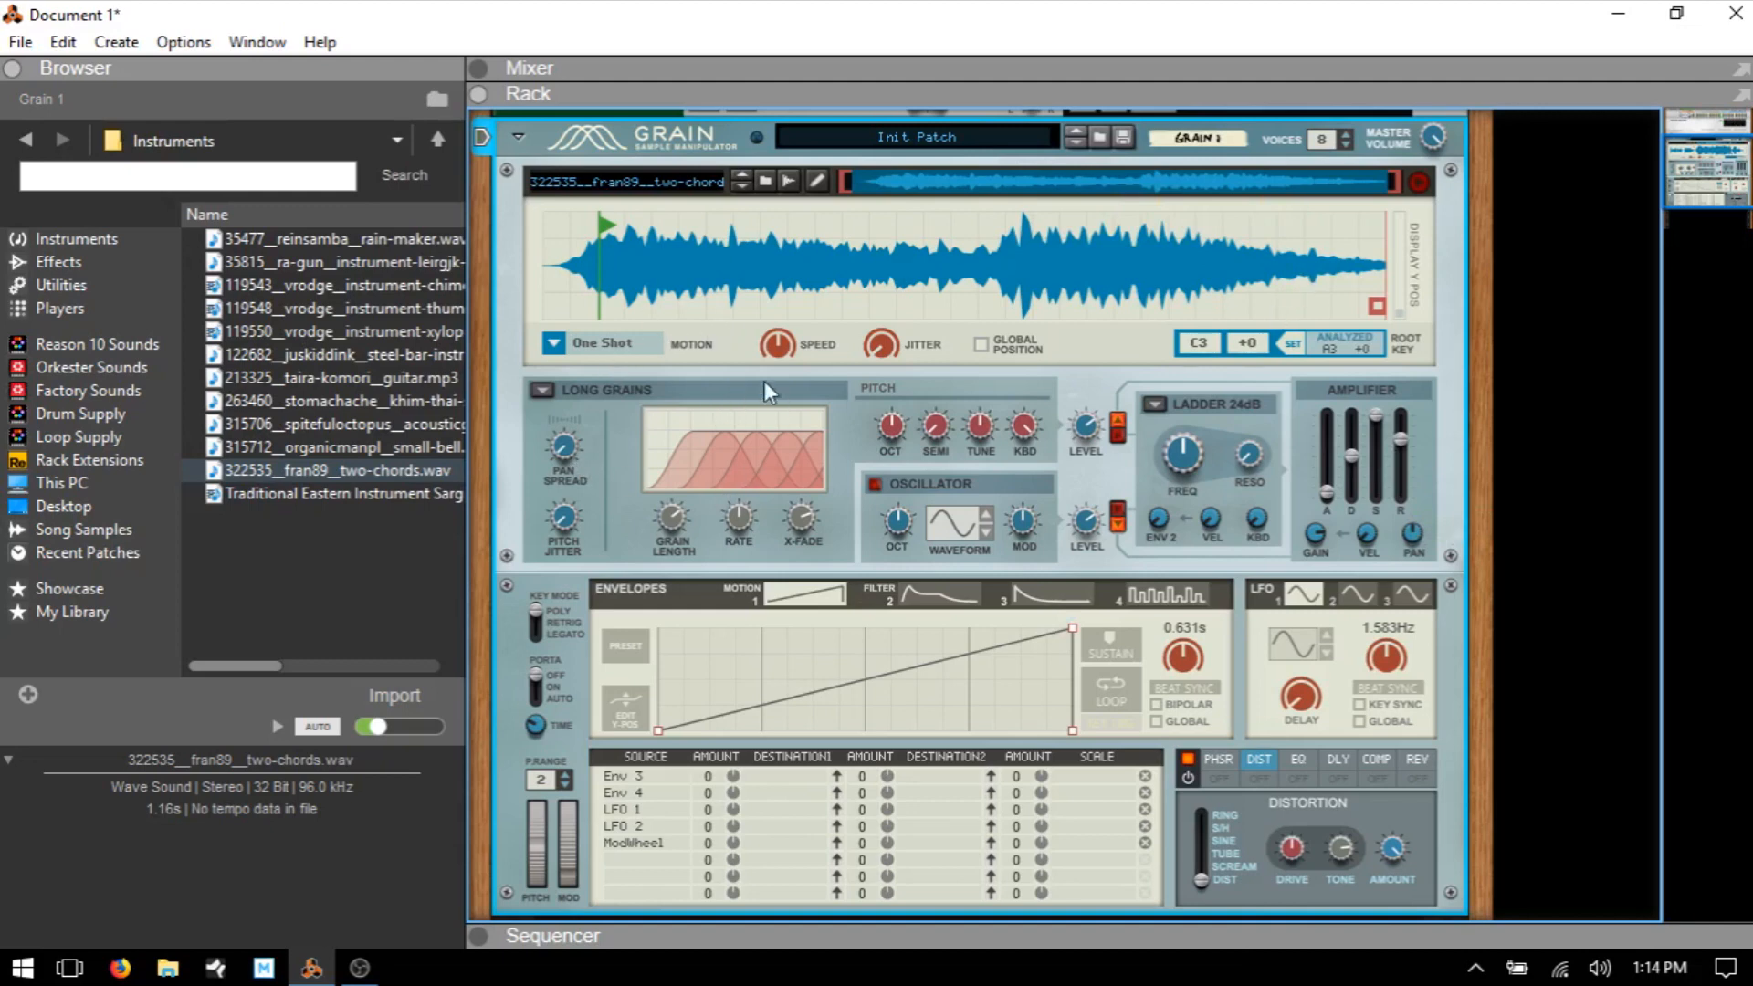
Try the Tape playback algorithm and switch back to Long Grains
{"action": "left_click", "coordinate": [541, 390]}
{"action": "left_click", "coordinate": [584, 495]}
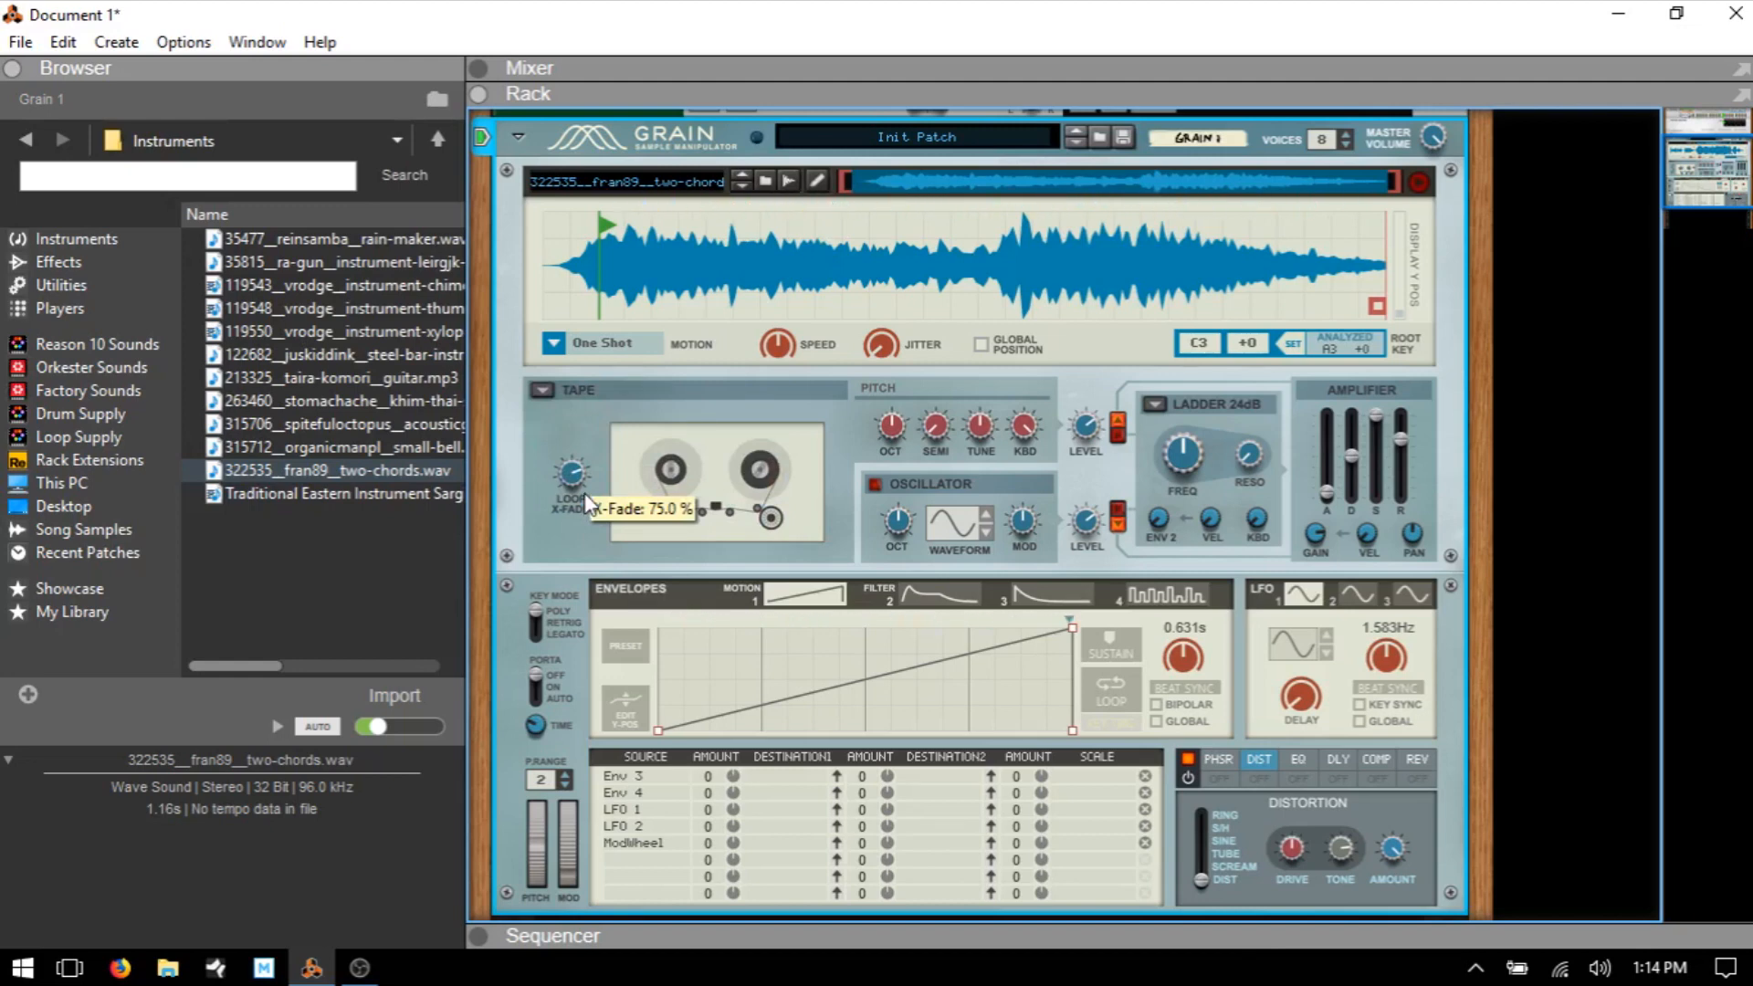
{"action": "left_click", "coordinate": [544, 390]}
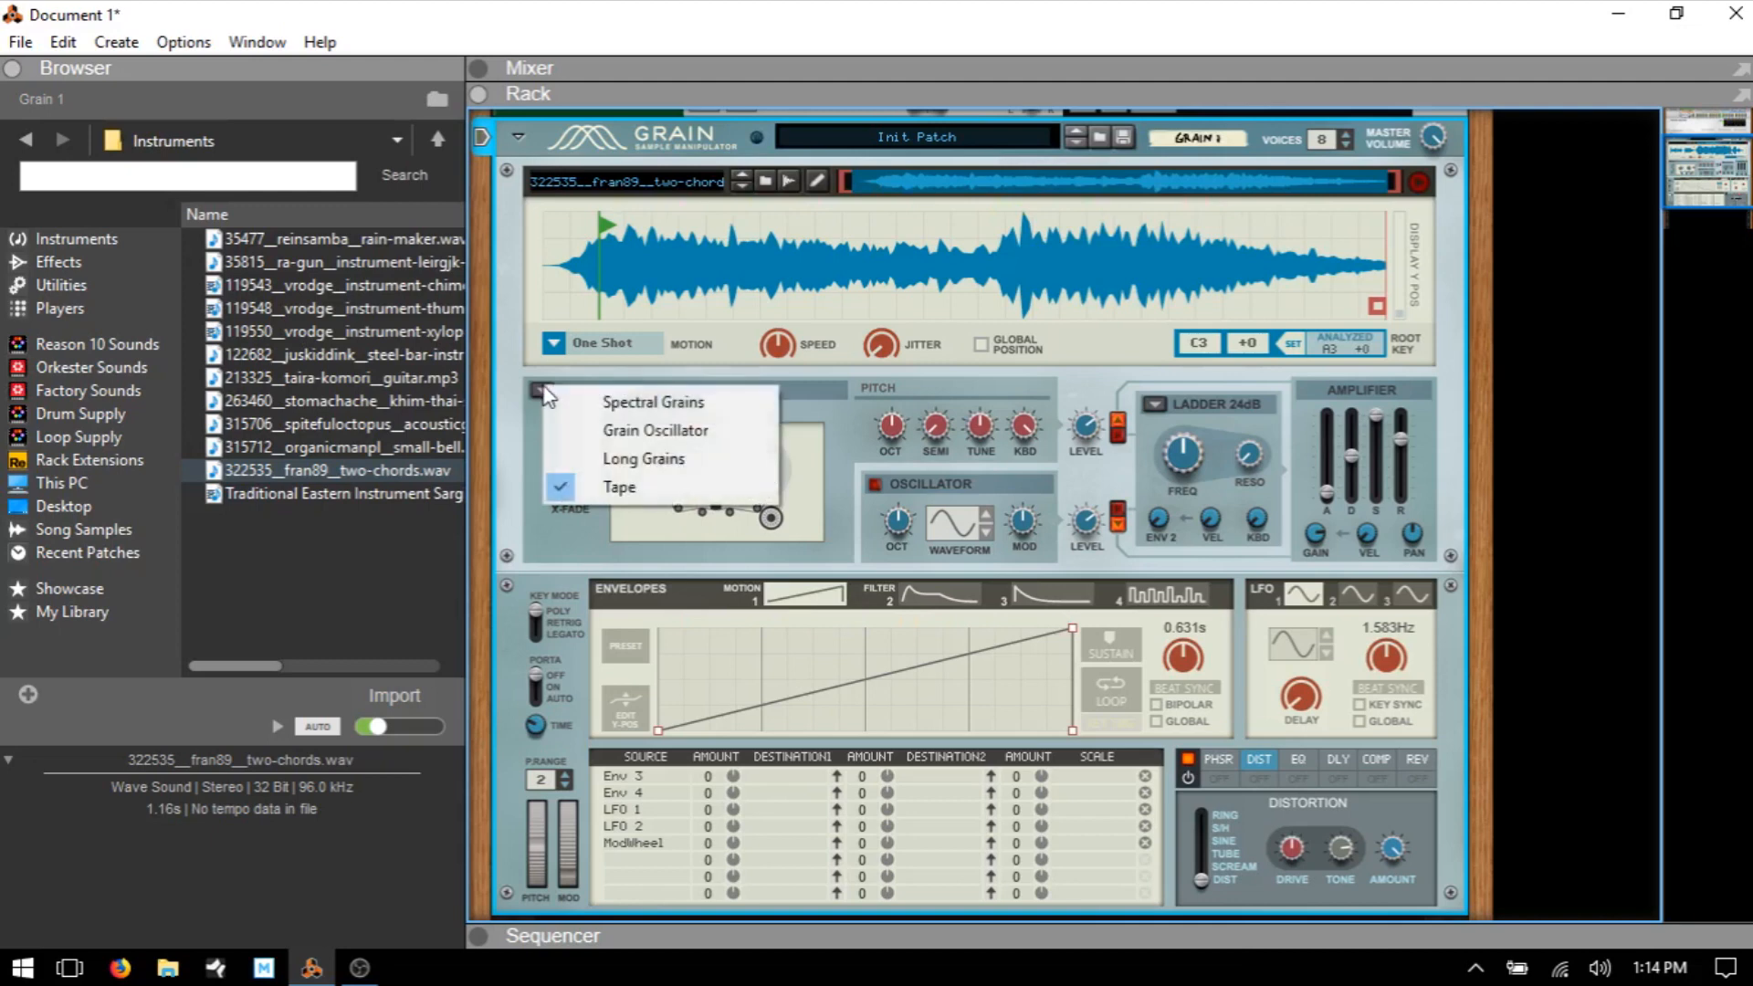
{"action": "left_click", "coordinate": [619, 466]}
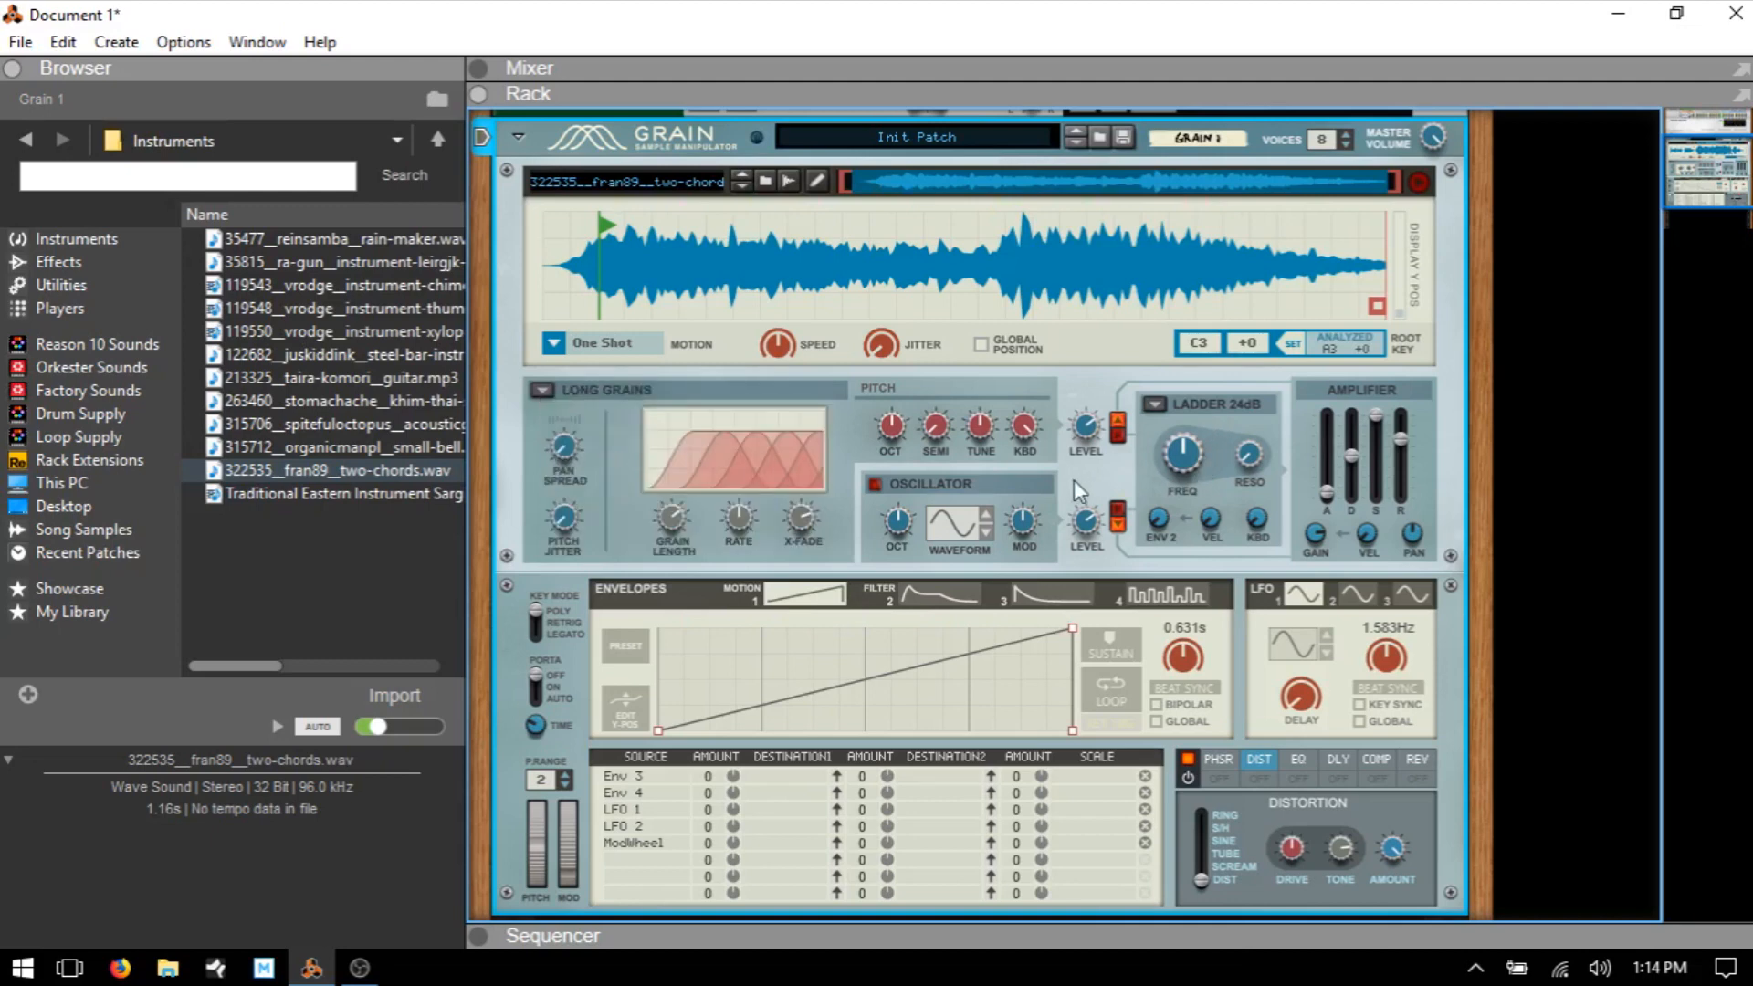
Set the playback motion to FW Loop and move the end marker to about the middle of the sample display
{"action": "left_click", "coordinate": [582, 346]}
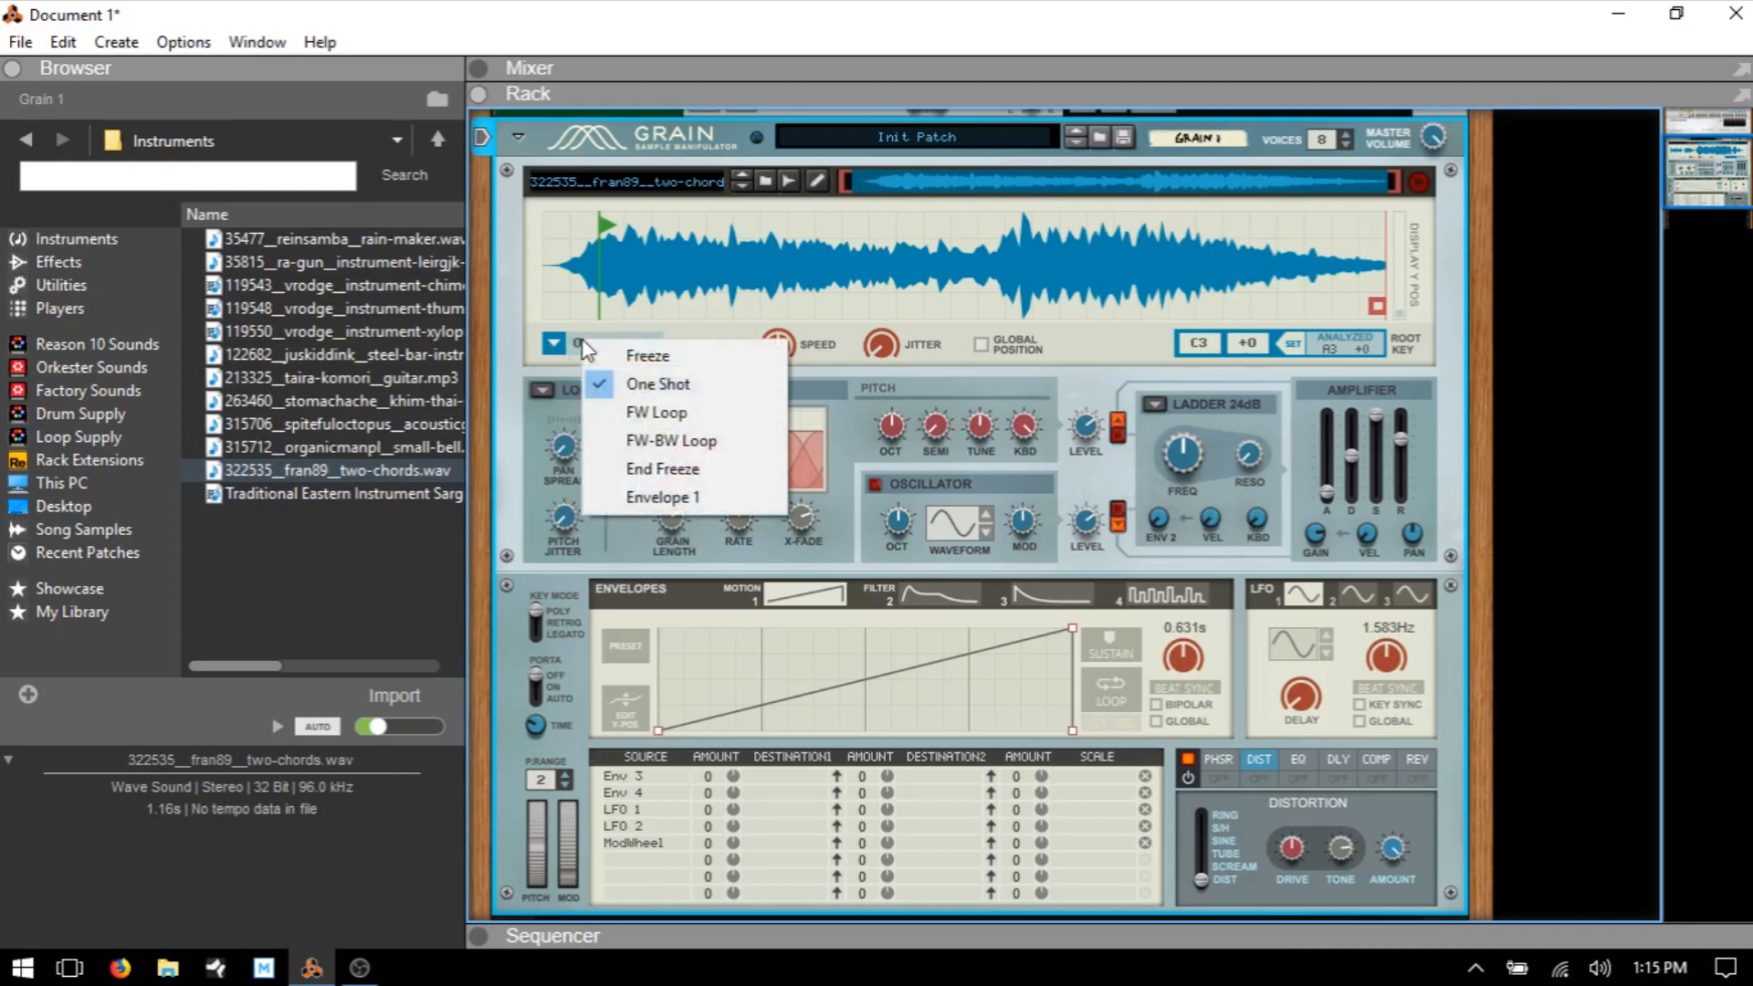
{"action": "left_click", "coordinate": [632, 412]}
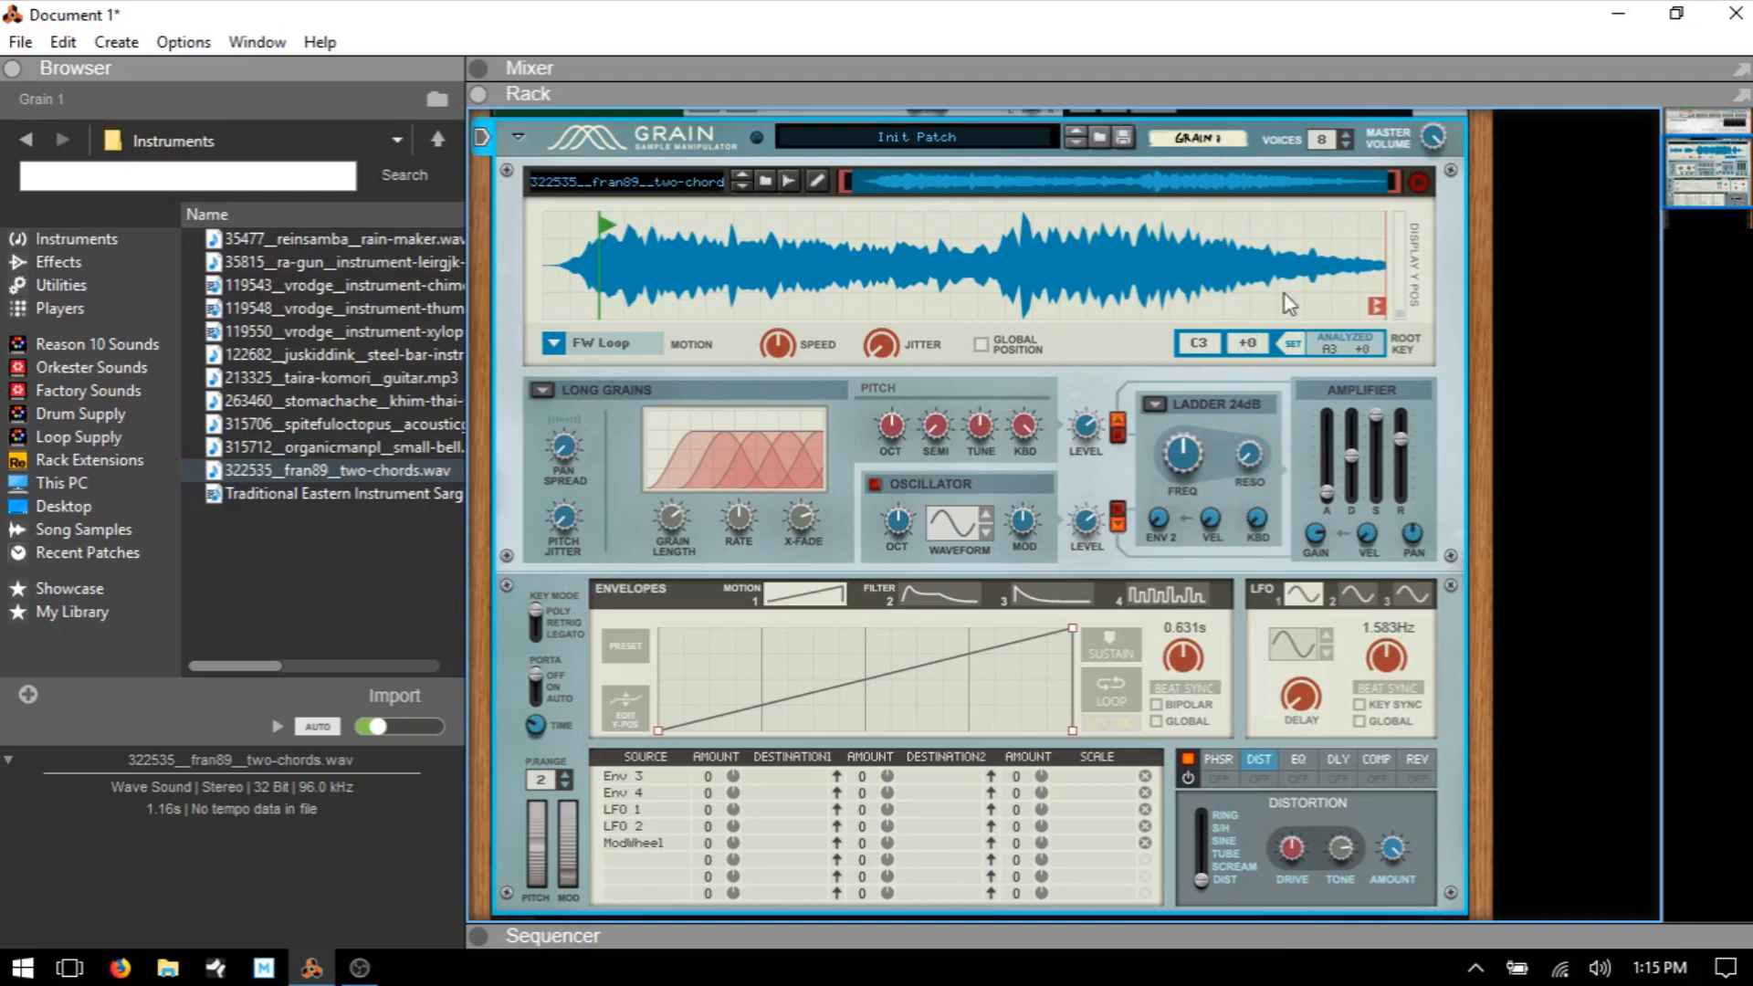
{"action": "left_click_drag", "start_coordinate": [1386, 308], "coordinate": [970, 310]}
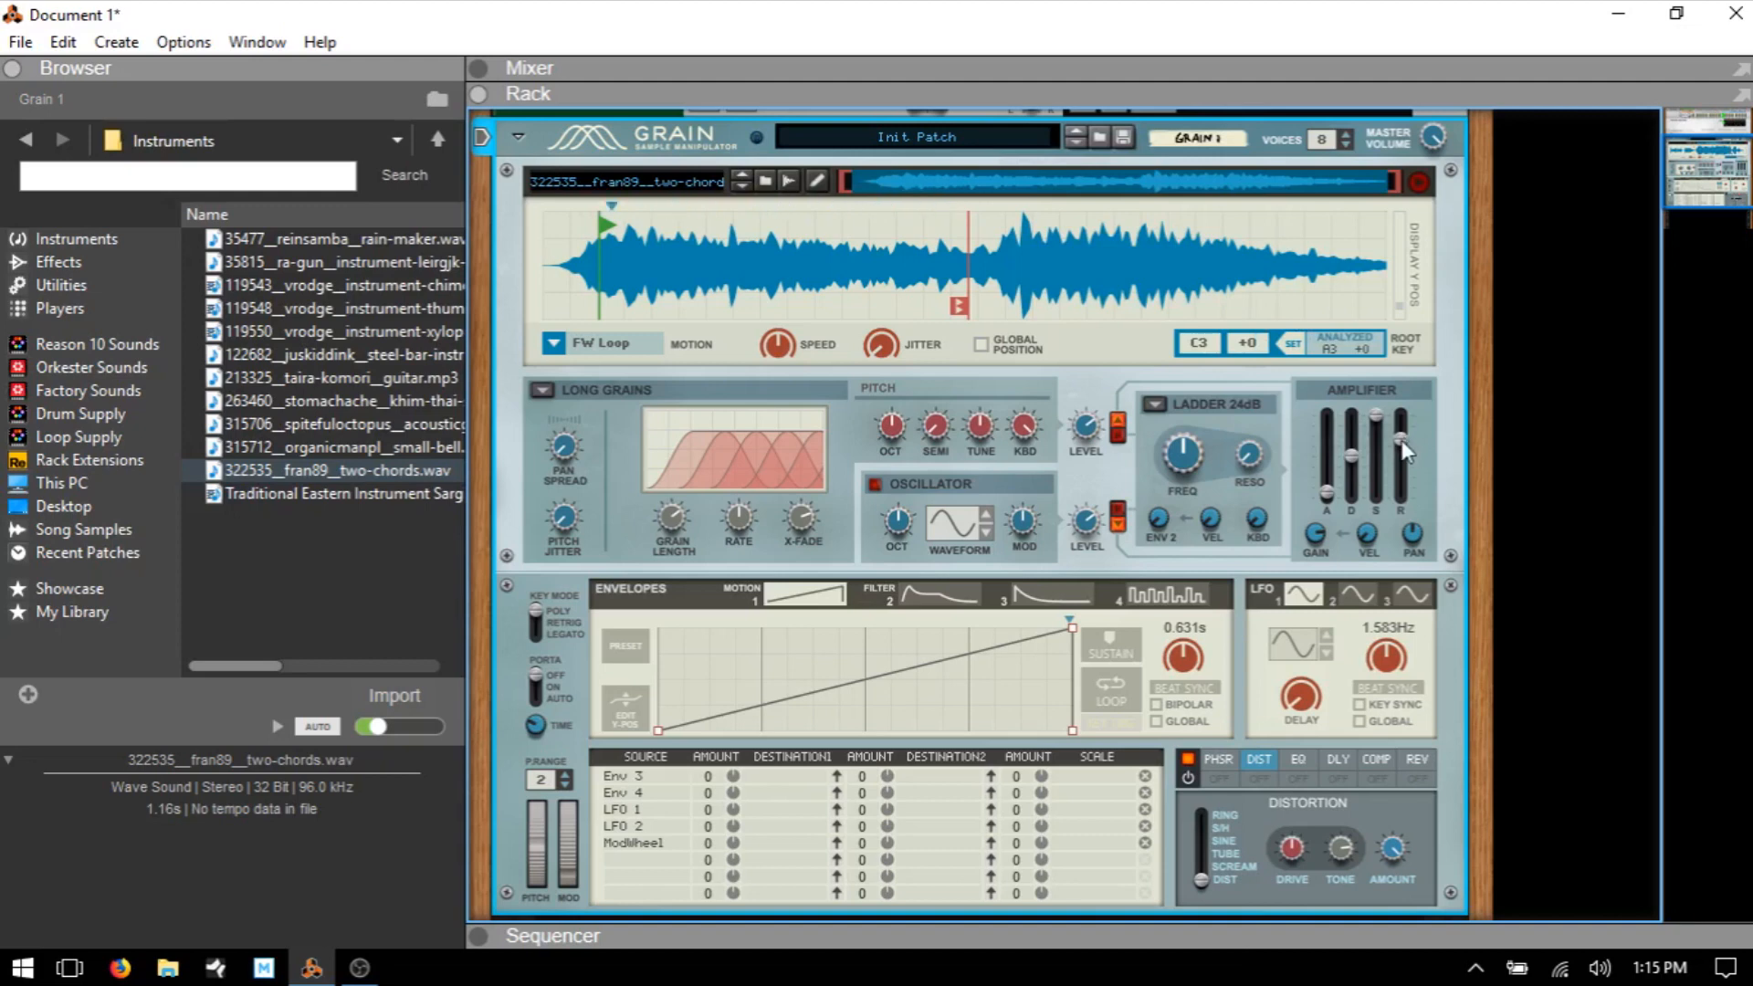
Lower the amplifier release to 0 ms and raise it back to a moderate length
{"action": "left_click_drag", "start_coordinate": [1401, 440], "coordinate": [1403, 509]}
{"action": "mouse_move", "coordinate": [1403, 505]}
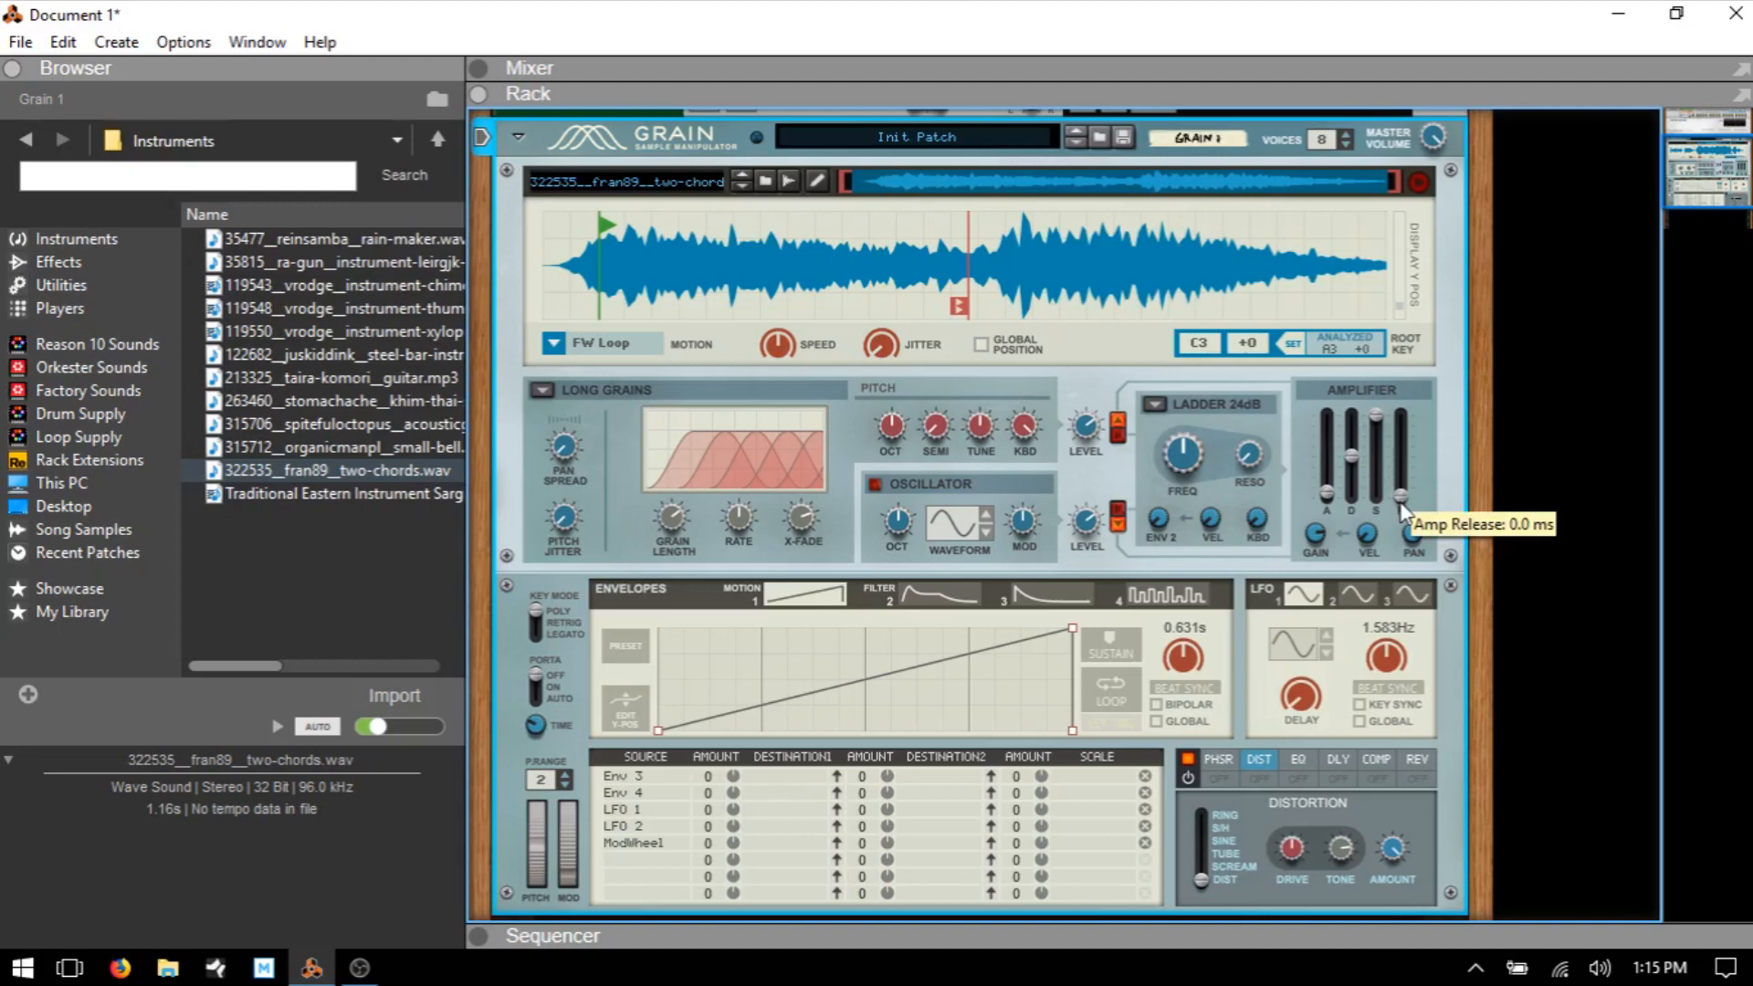
{"action": "left_click_drag", "start_coordinate": [1400, 504], "coordinate": [1394, 461]}
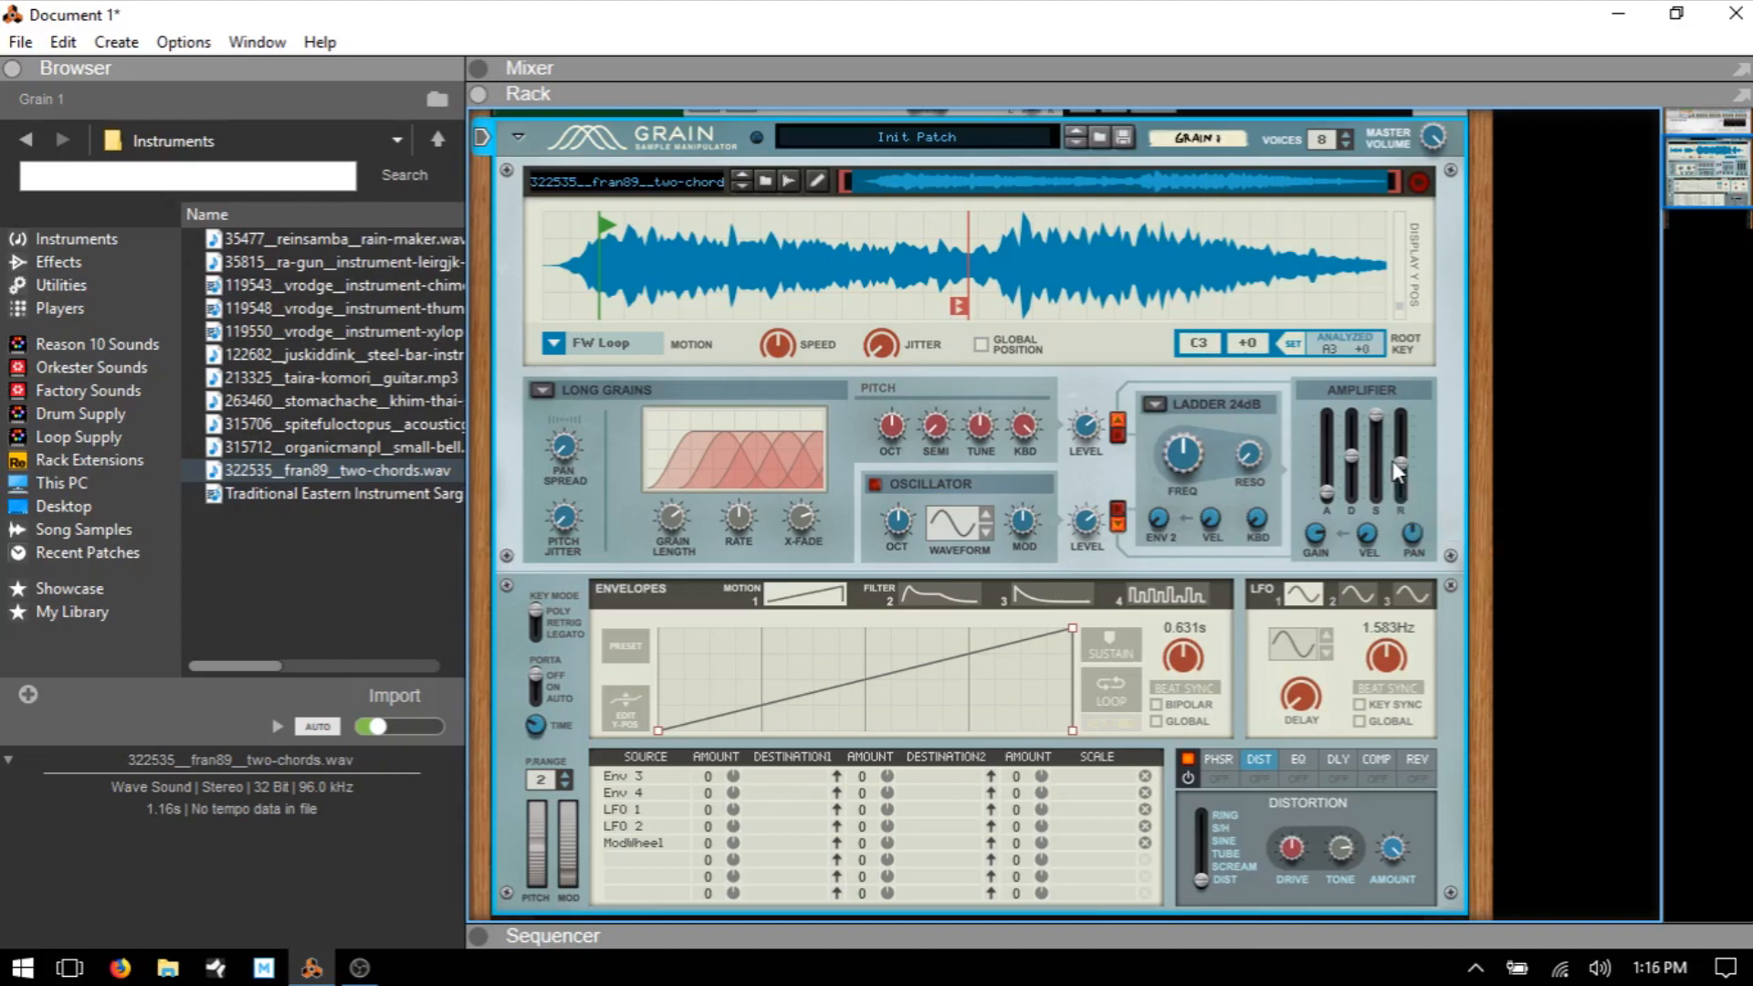
Set the playback motion to FW-BW Loop, try a high jitter amount, and turn the jitter back down to its minimum
{"action": "left_click", "coordinate": [584, 344]}
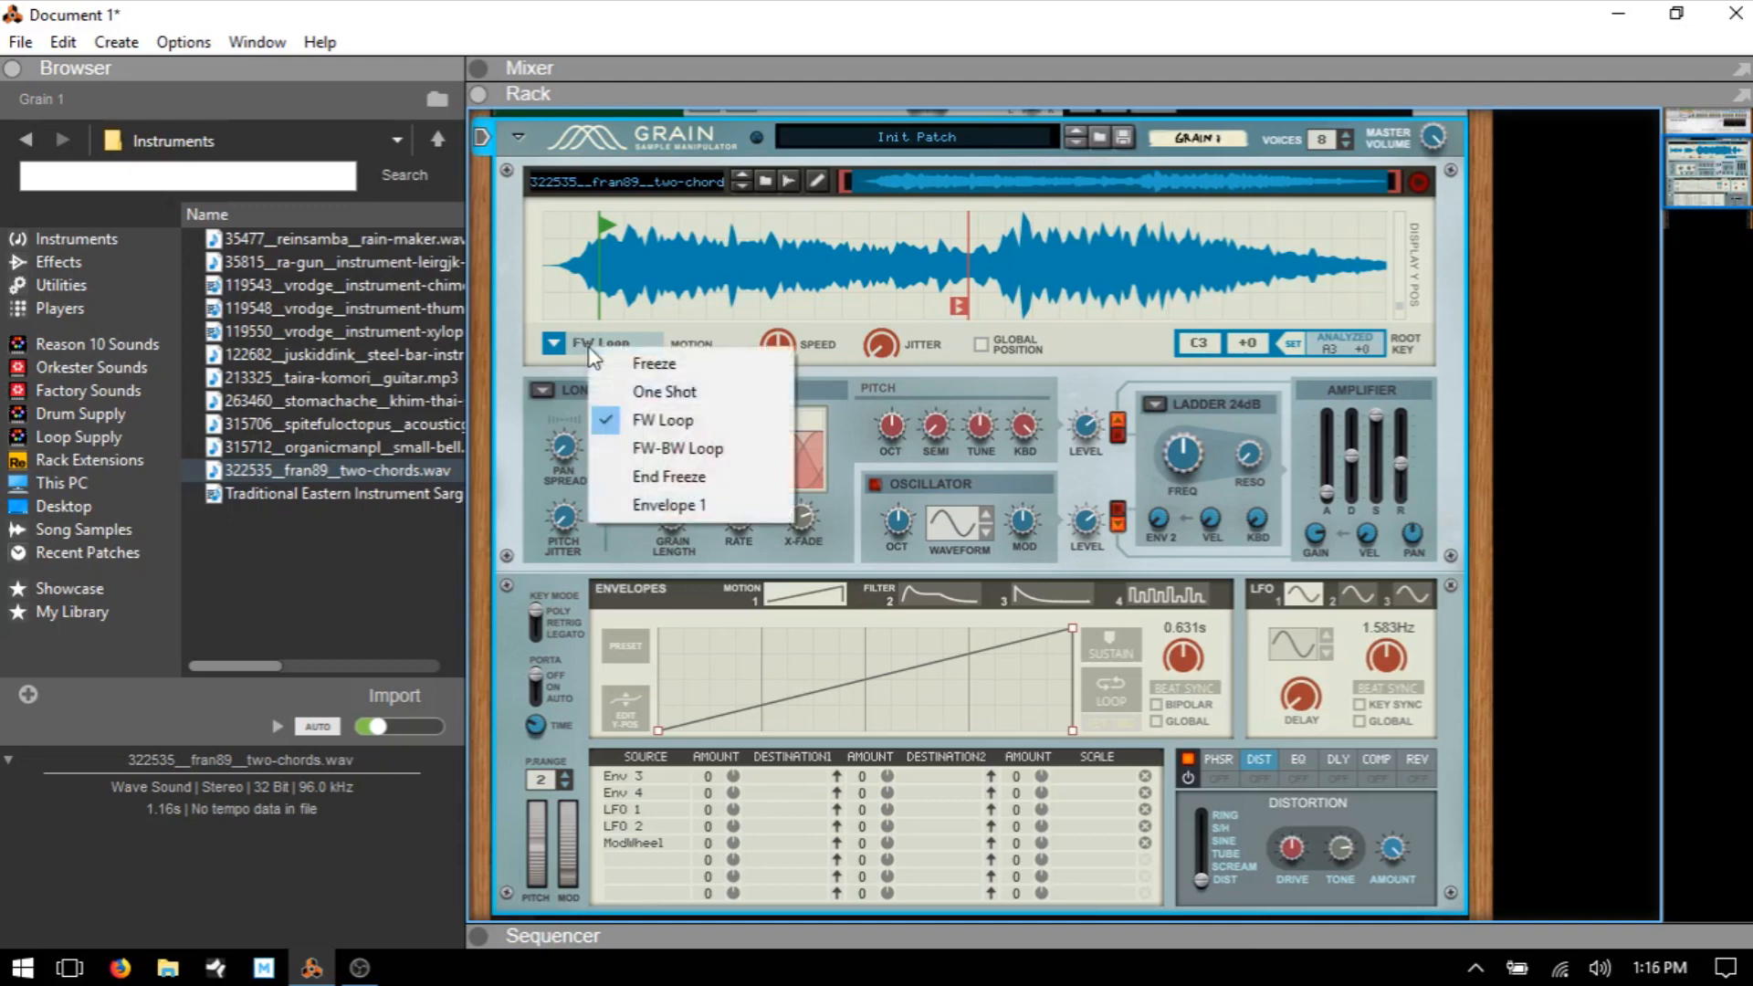
{"action": "left_click", "coordinate": [649, 449]}
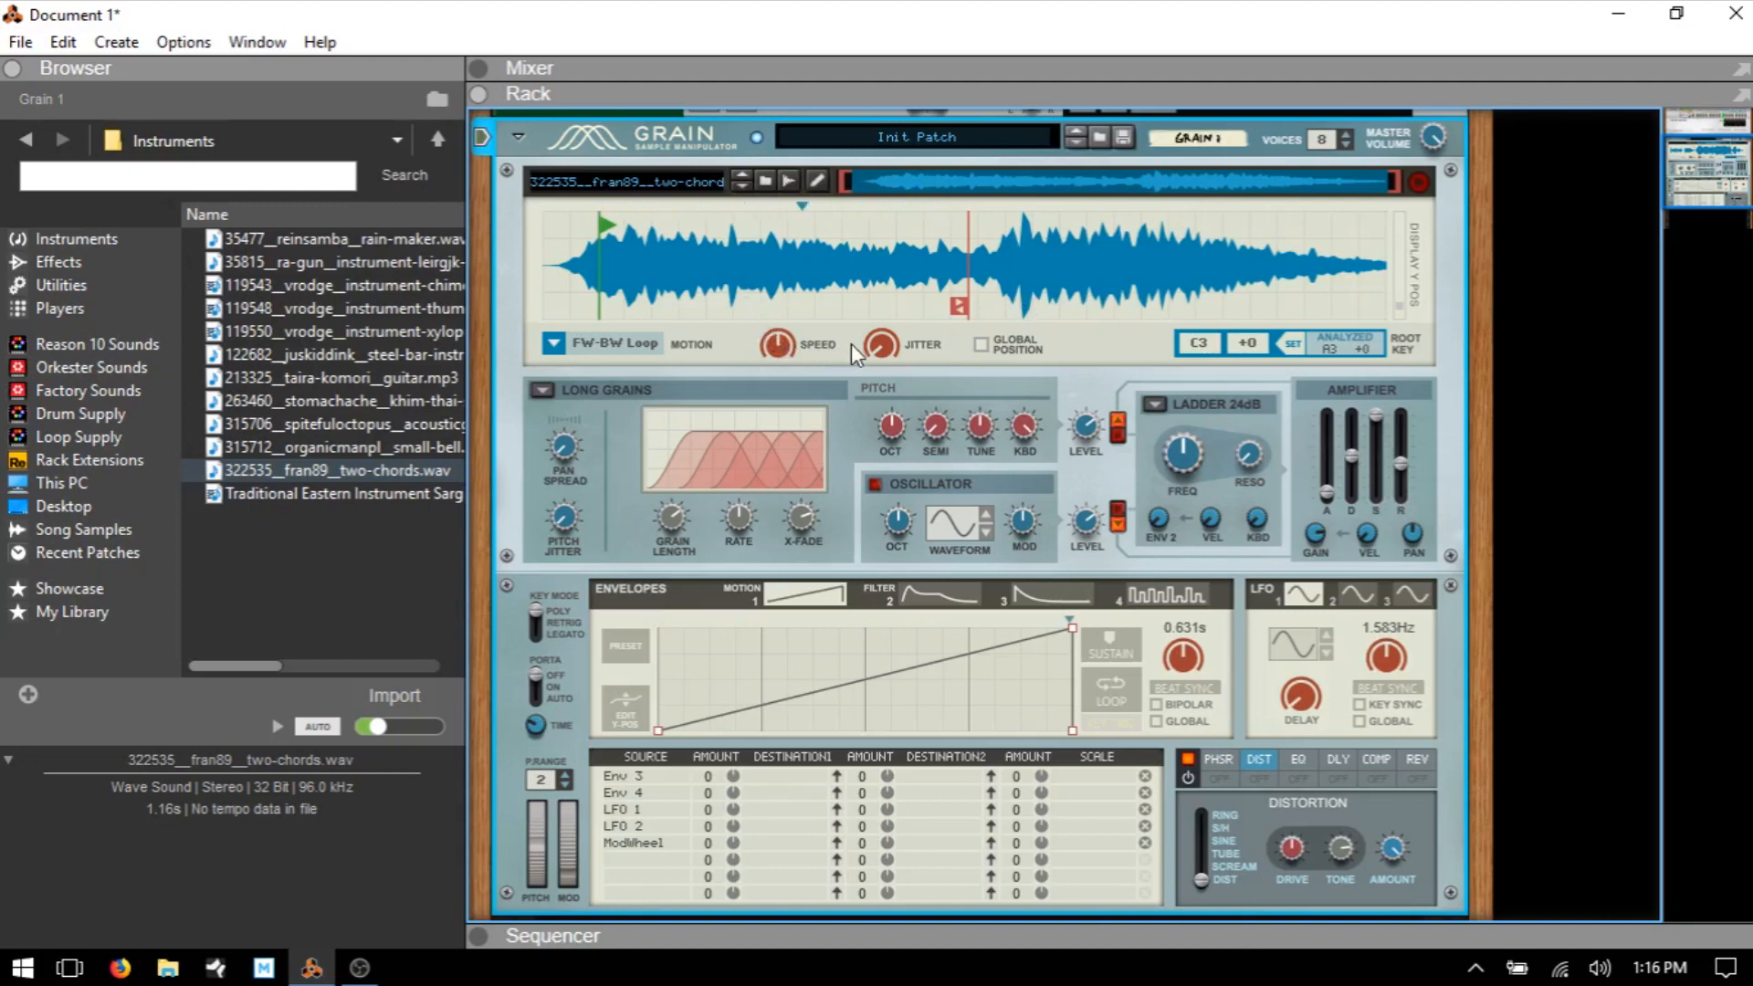
{"action": "mouse_move", "coordinate": [884, 343]}
{"action": "left_click_drag", "start_coordinate": [884, 343], "coordinate": [891, 249]}
{"action": "left_click_drag", "start_coordinate": [890, 342], "coordinate": [894, 415]}
Move the end marker to about 85% of the sample display and set the playback motion to End Freeze
{"action": "left_click_drag", "start_coordinate": [971, 308], "coordinate": [1256, 309]}
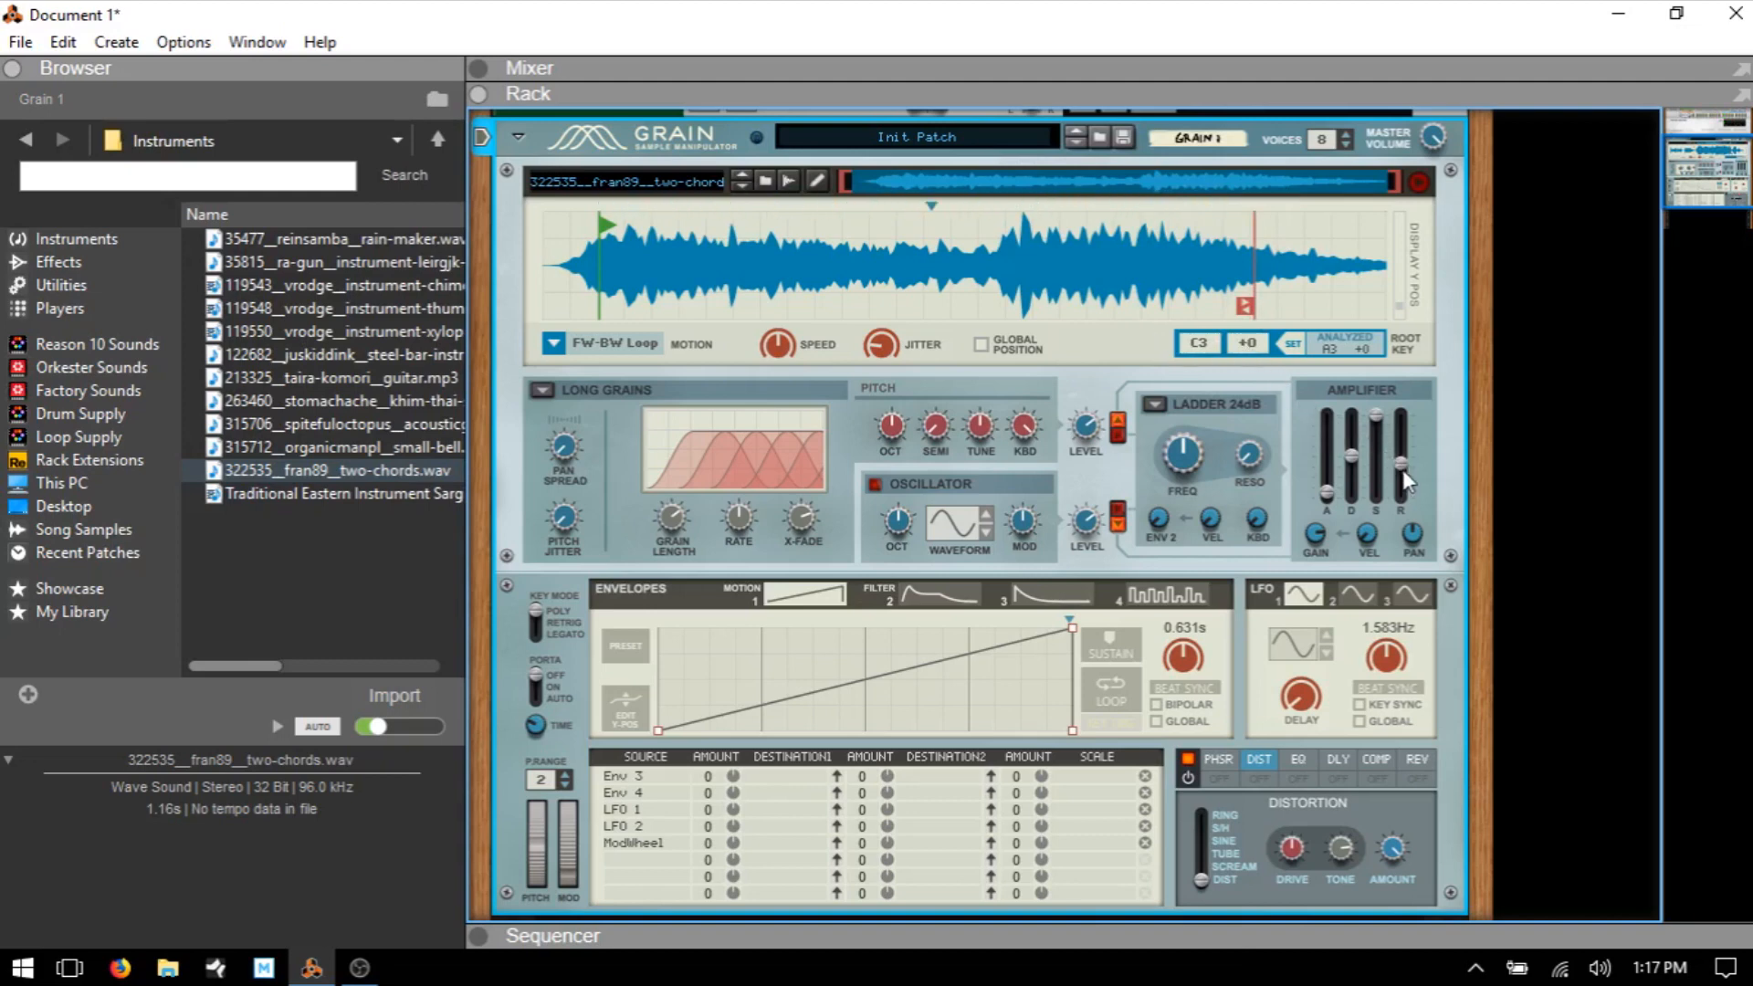
{"action": "mouse_move", "coordinate": [1402, 465]}
{"action": "left_click", "coordinate": [584, 340]}
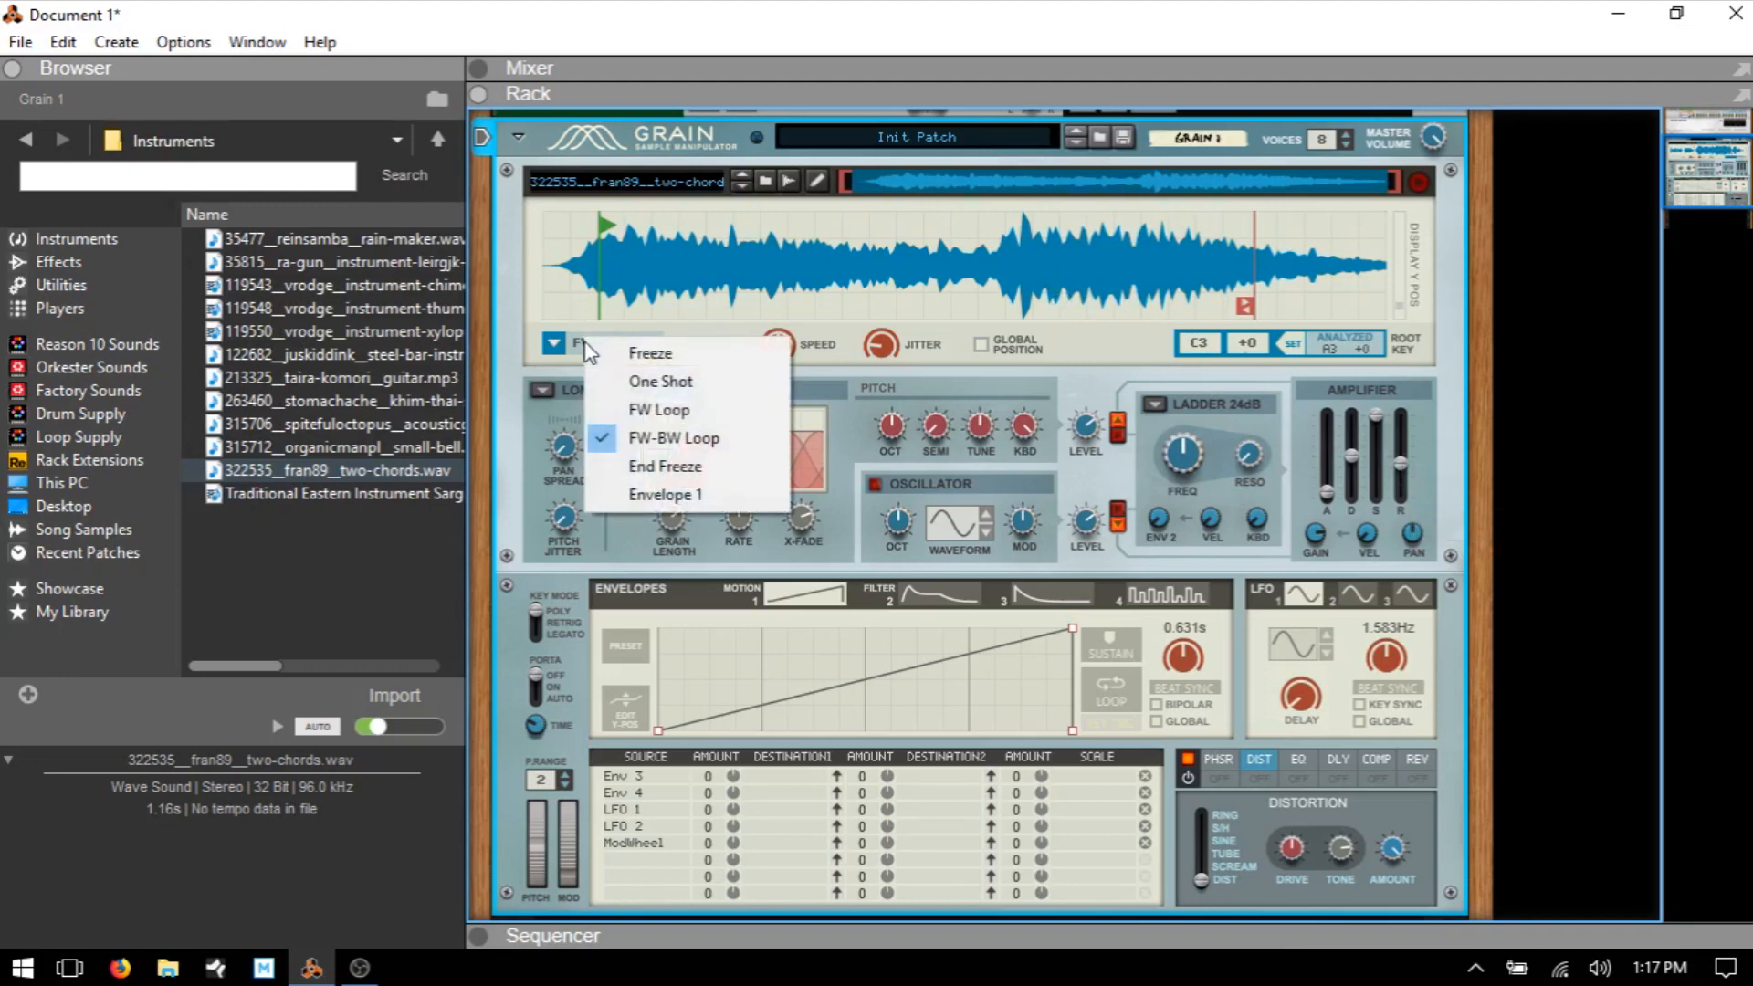
{"action": "left_click", "coordinate": [650, 463]}
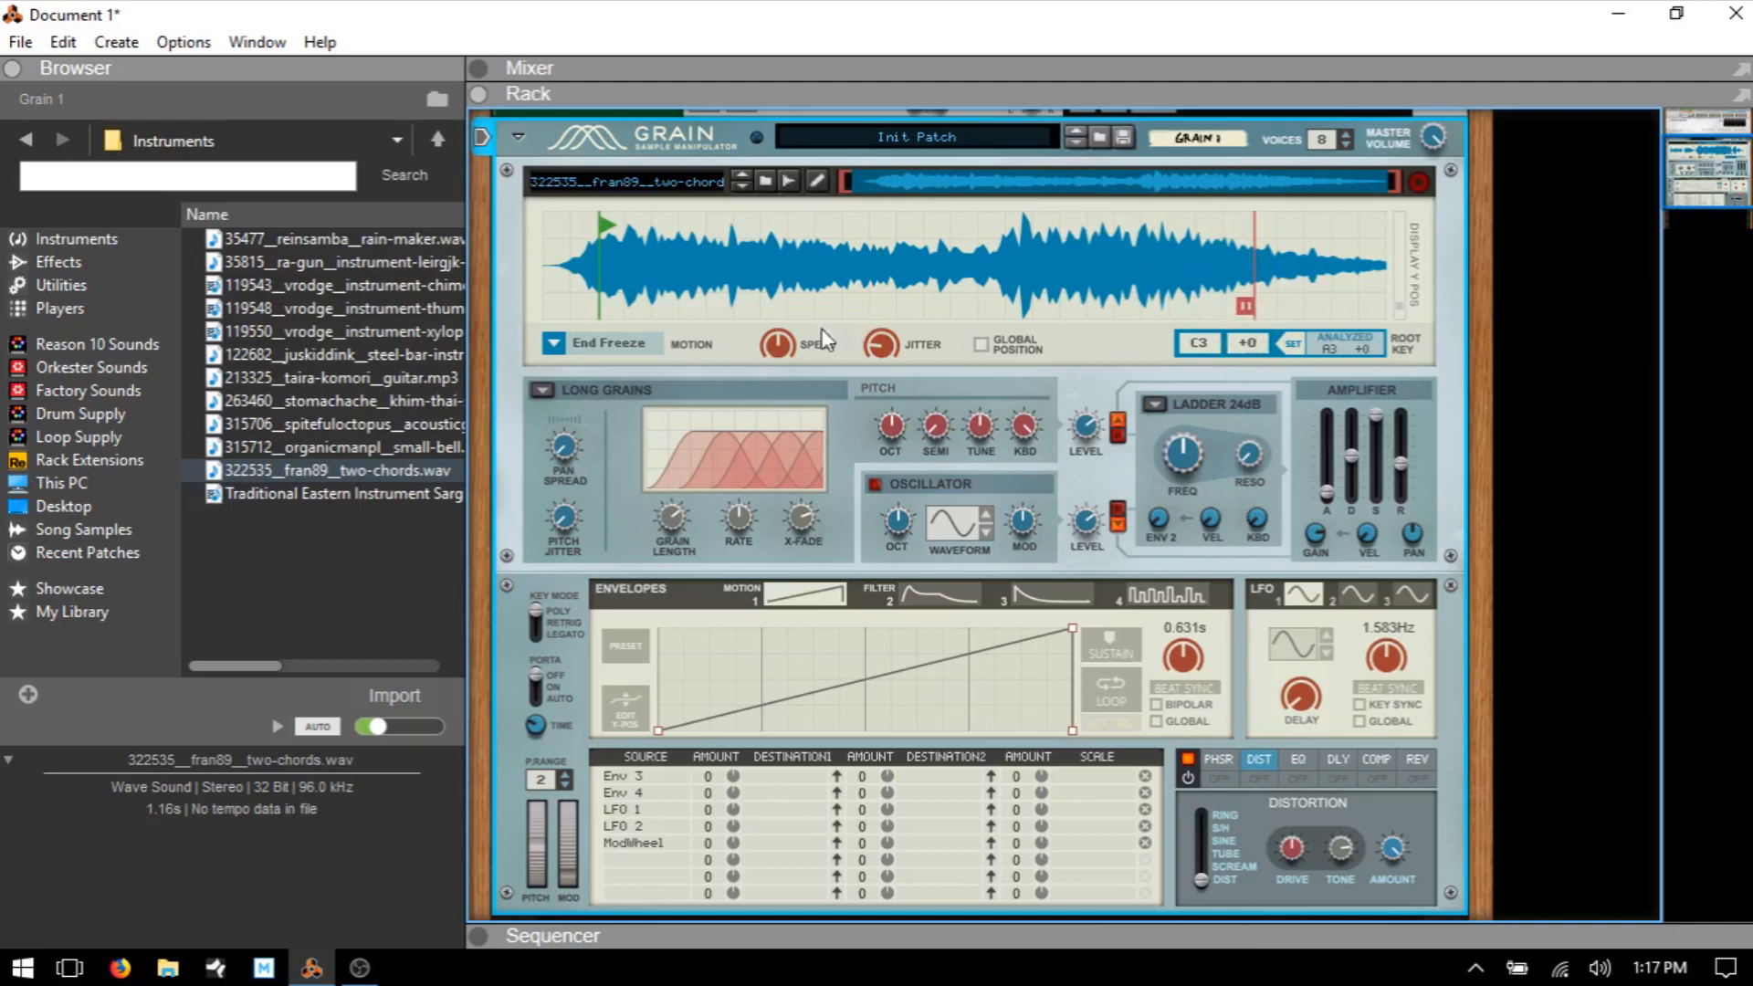
Set the playback motion to Freeze and move the position marker to about 35% of the sample display
{"action": "left_click", "coordinate": [629, 348]}
{"action": "left_click", "coordinate": [698, 362]}
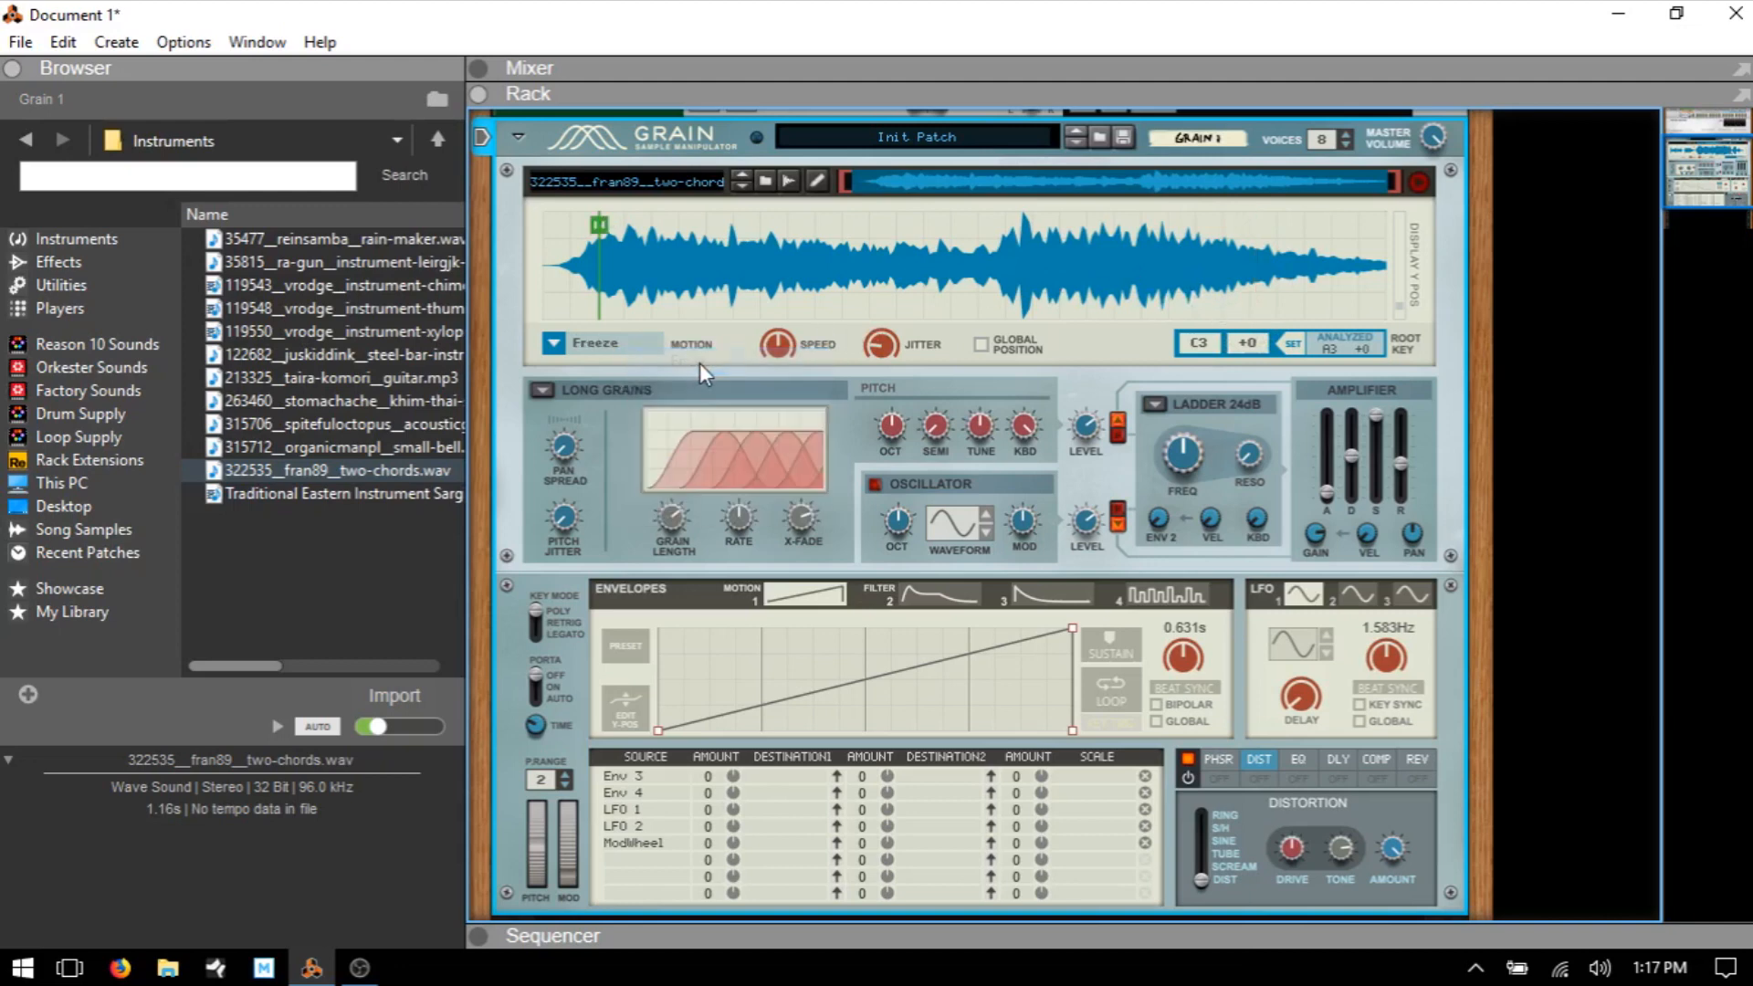
{"action": "left_click_drag", "start_coordinate": [604, 236], "coordinate": [846, 255]}
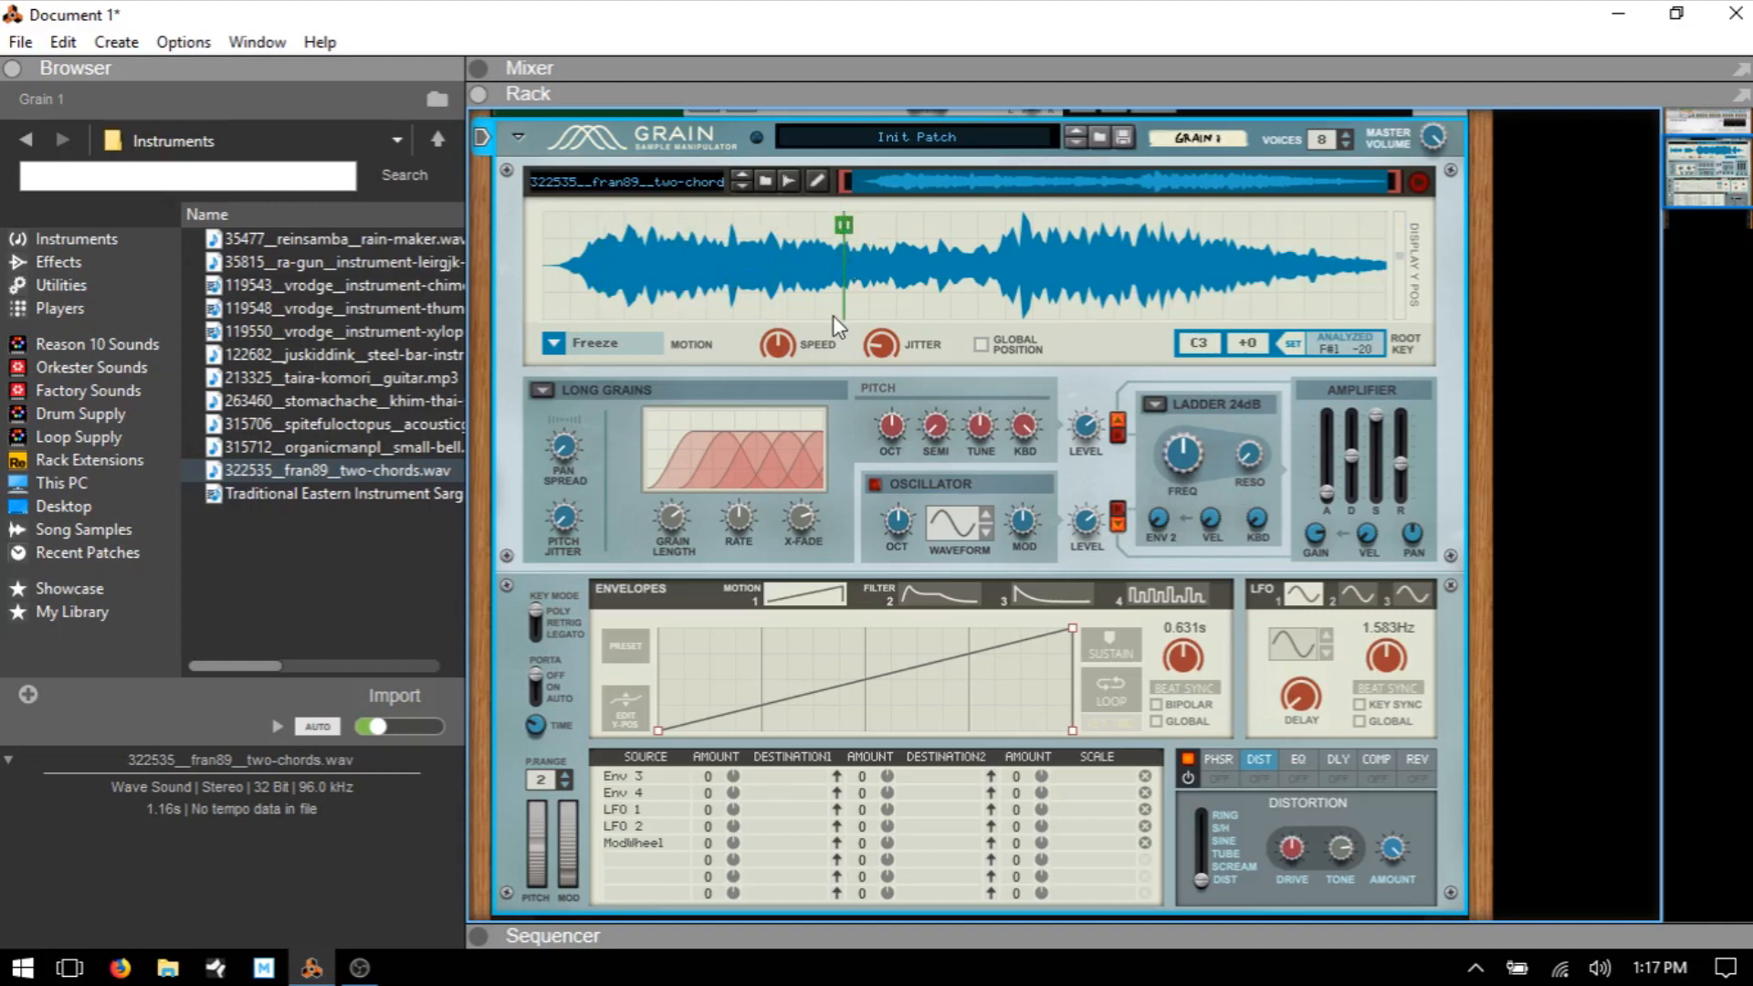
Set the playback motion to End Freeze and adjust the jitter amount
{"action": "left_click", "coordinate": [599, 343]}
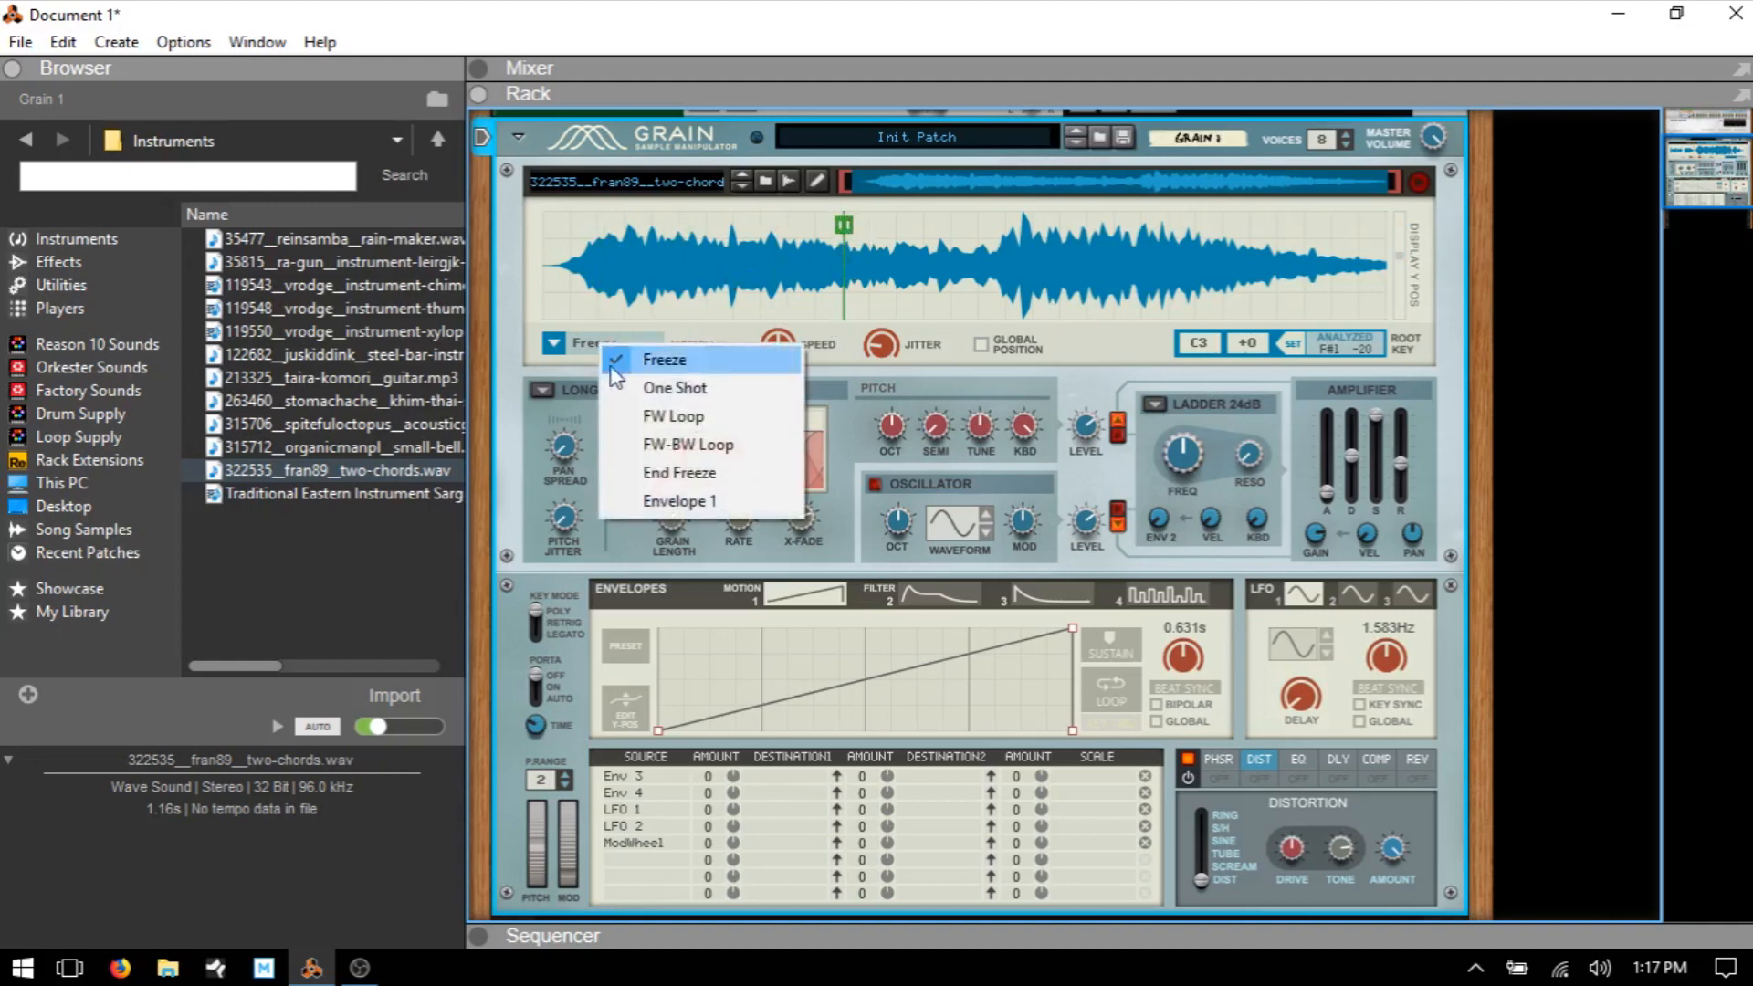
{"action": "left_click", "coordinate": [647, 473]}
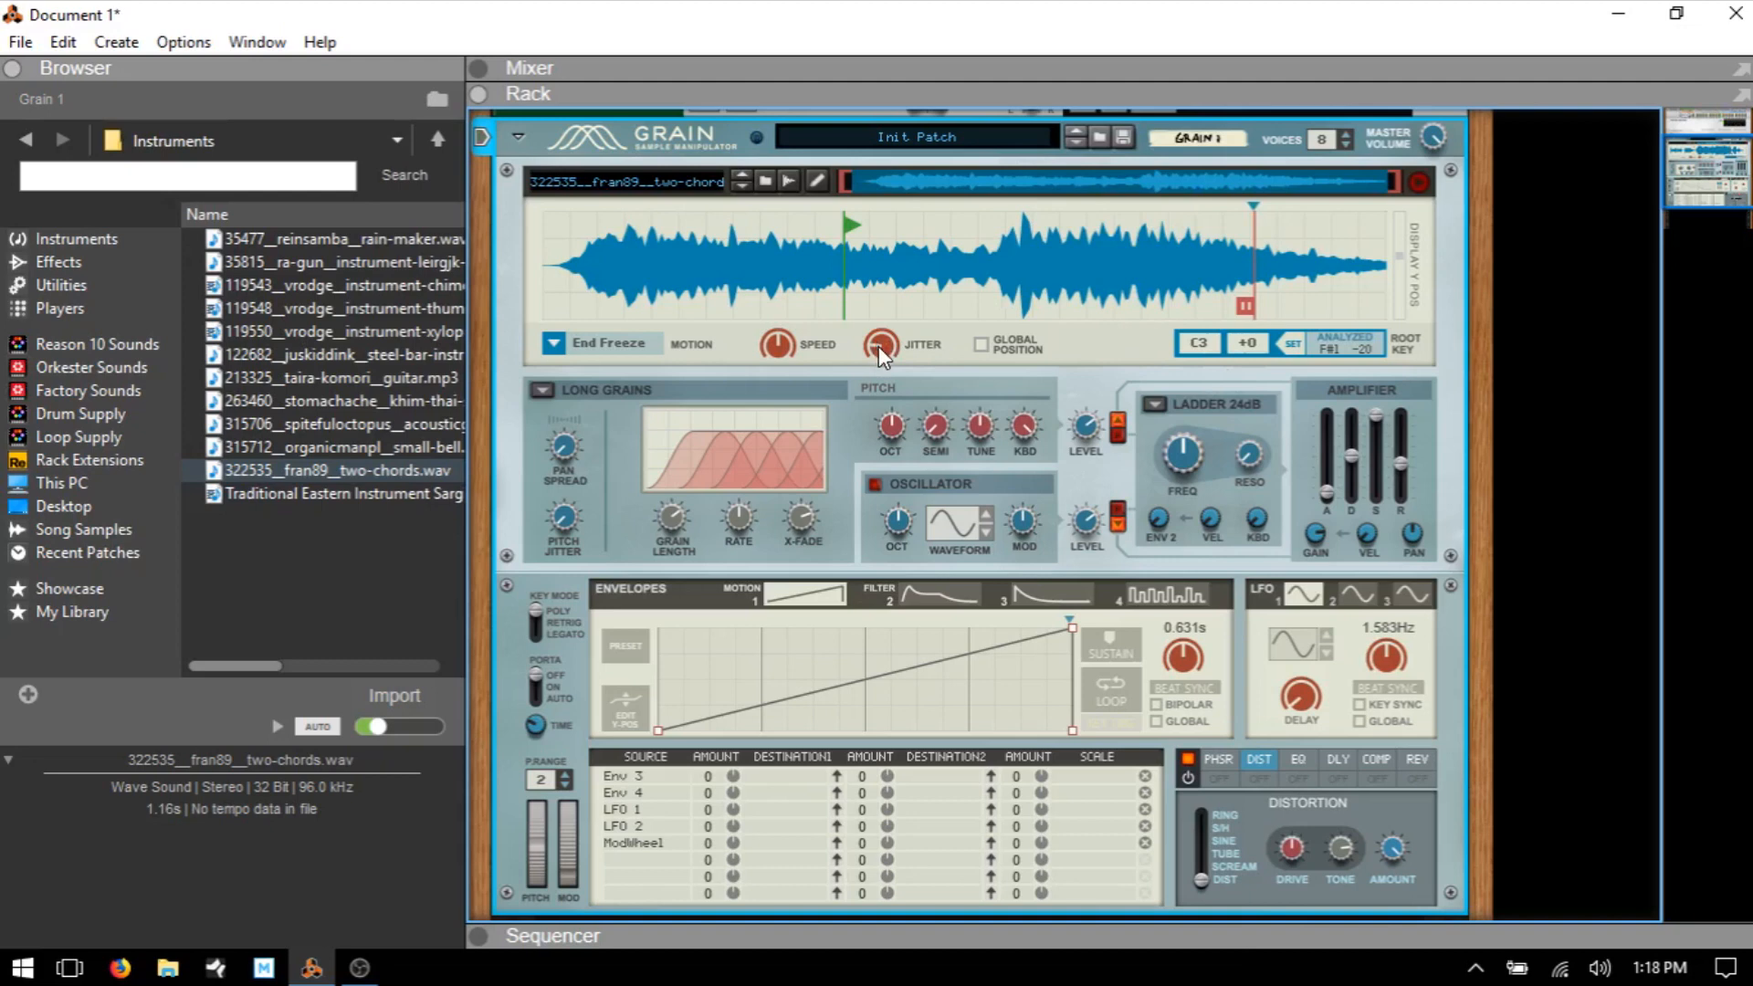
{"action": "left_click_drag", "start_coordinate": [878, 347], "coordinate": [930, 234]}
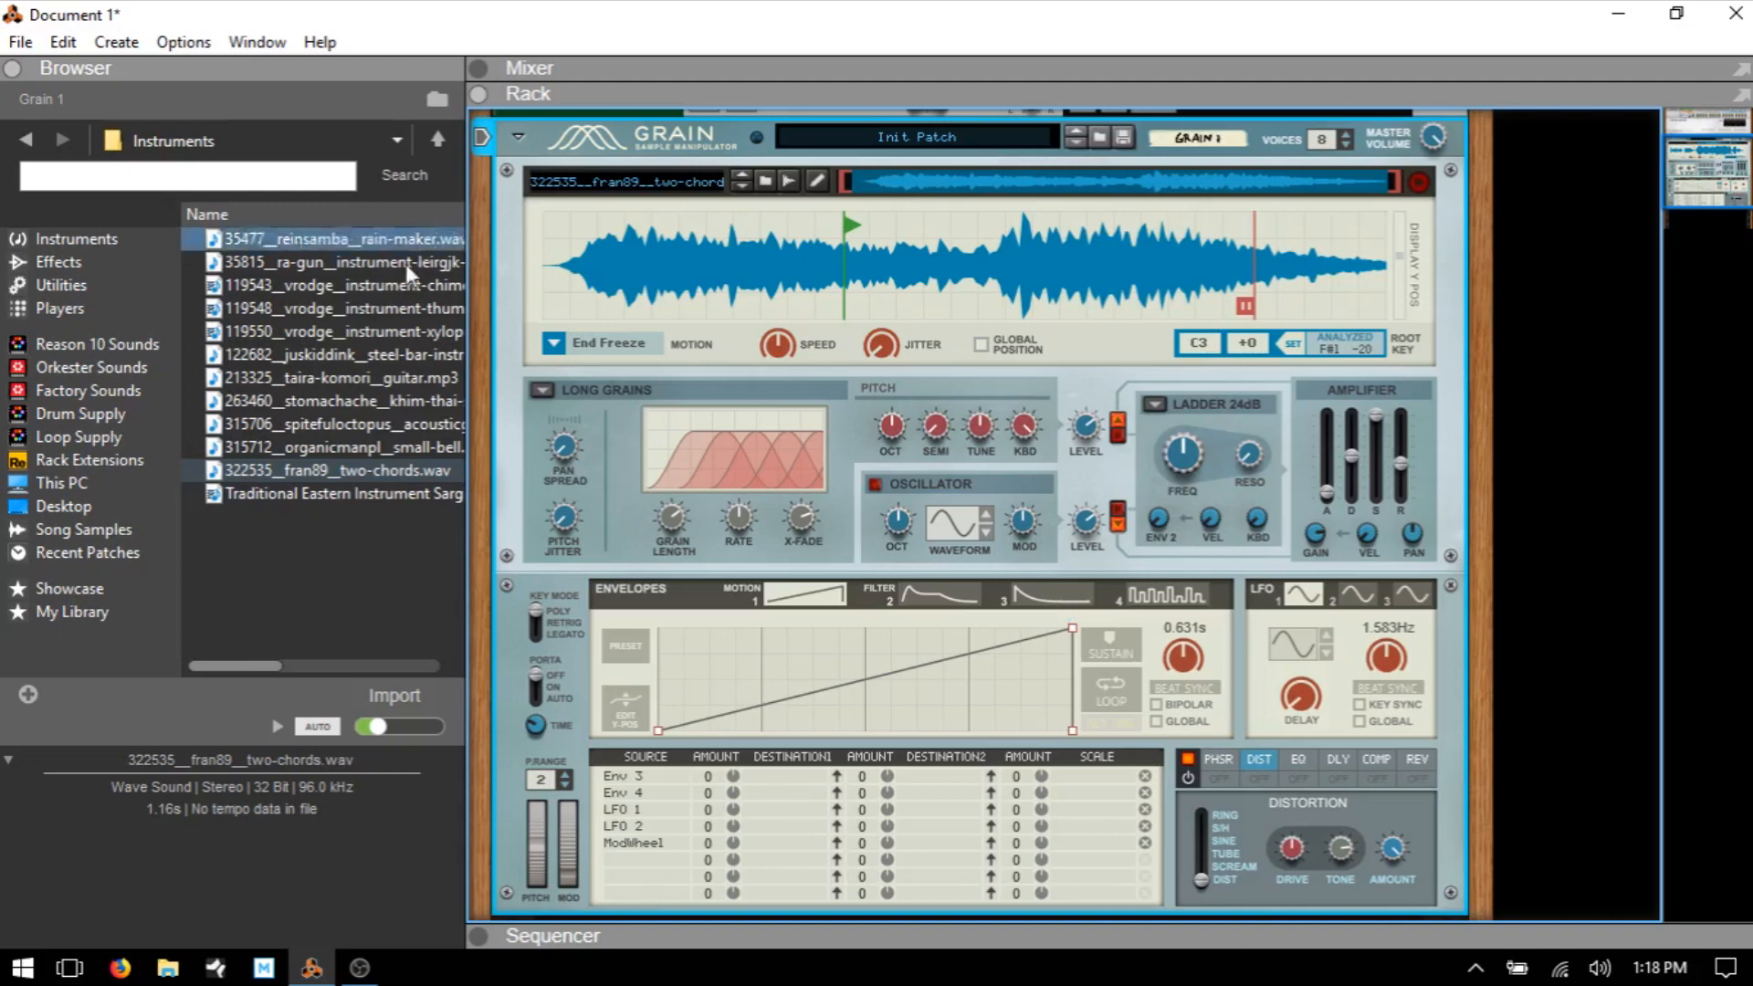
Set the playback motion to Envelope 1 and move the start marker close to the beginning of the waveform
{"action": "left_click", "coordinate": [575, 347]}
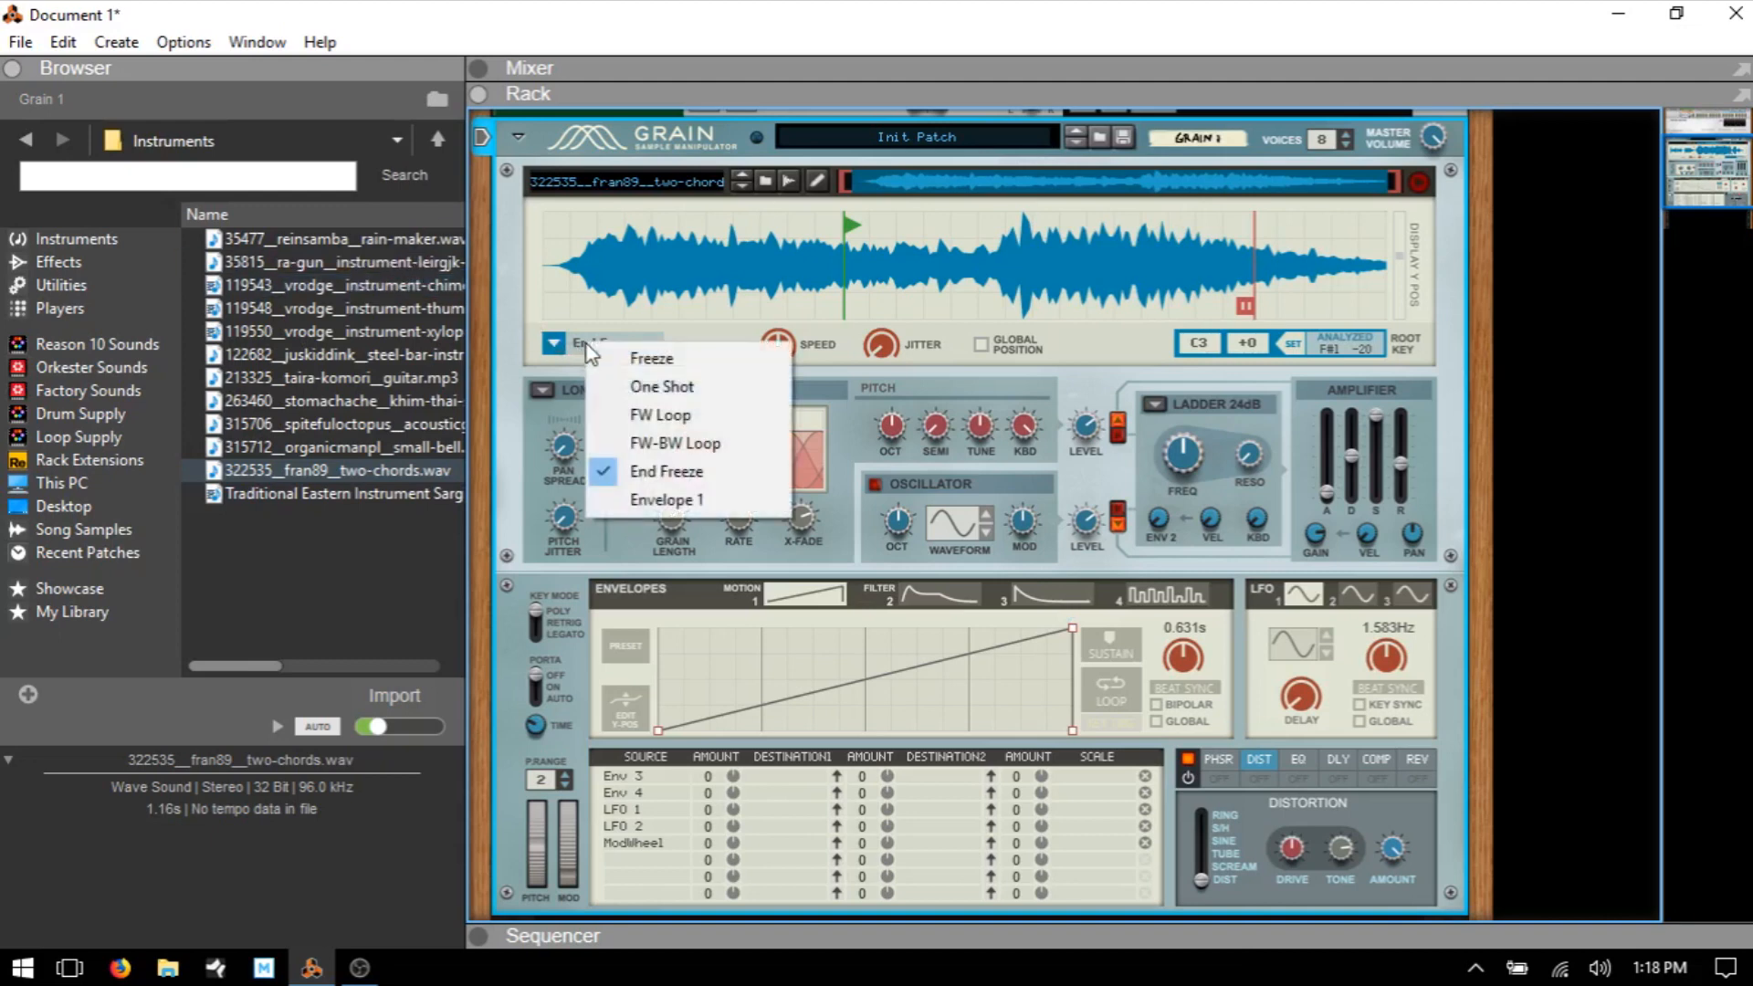
{"action": "left_click", "coordinate": [654, 501]}
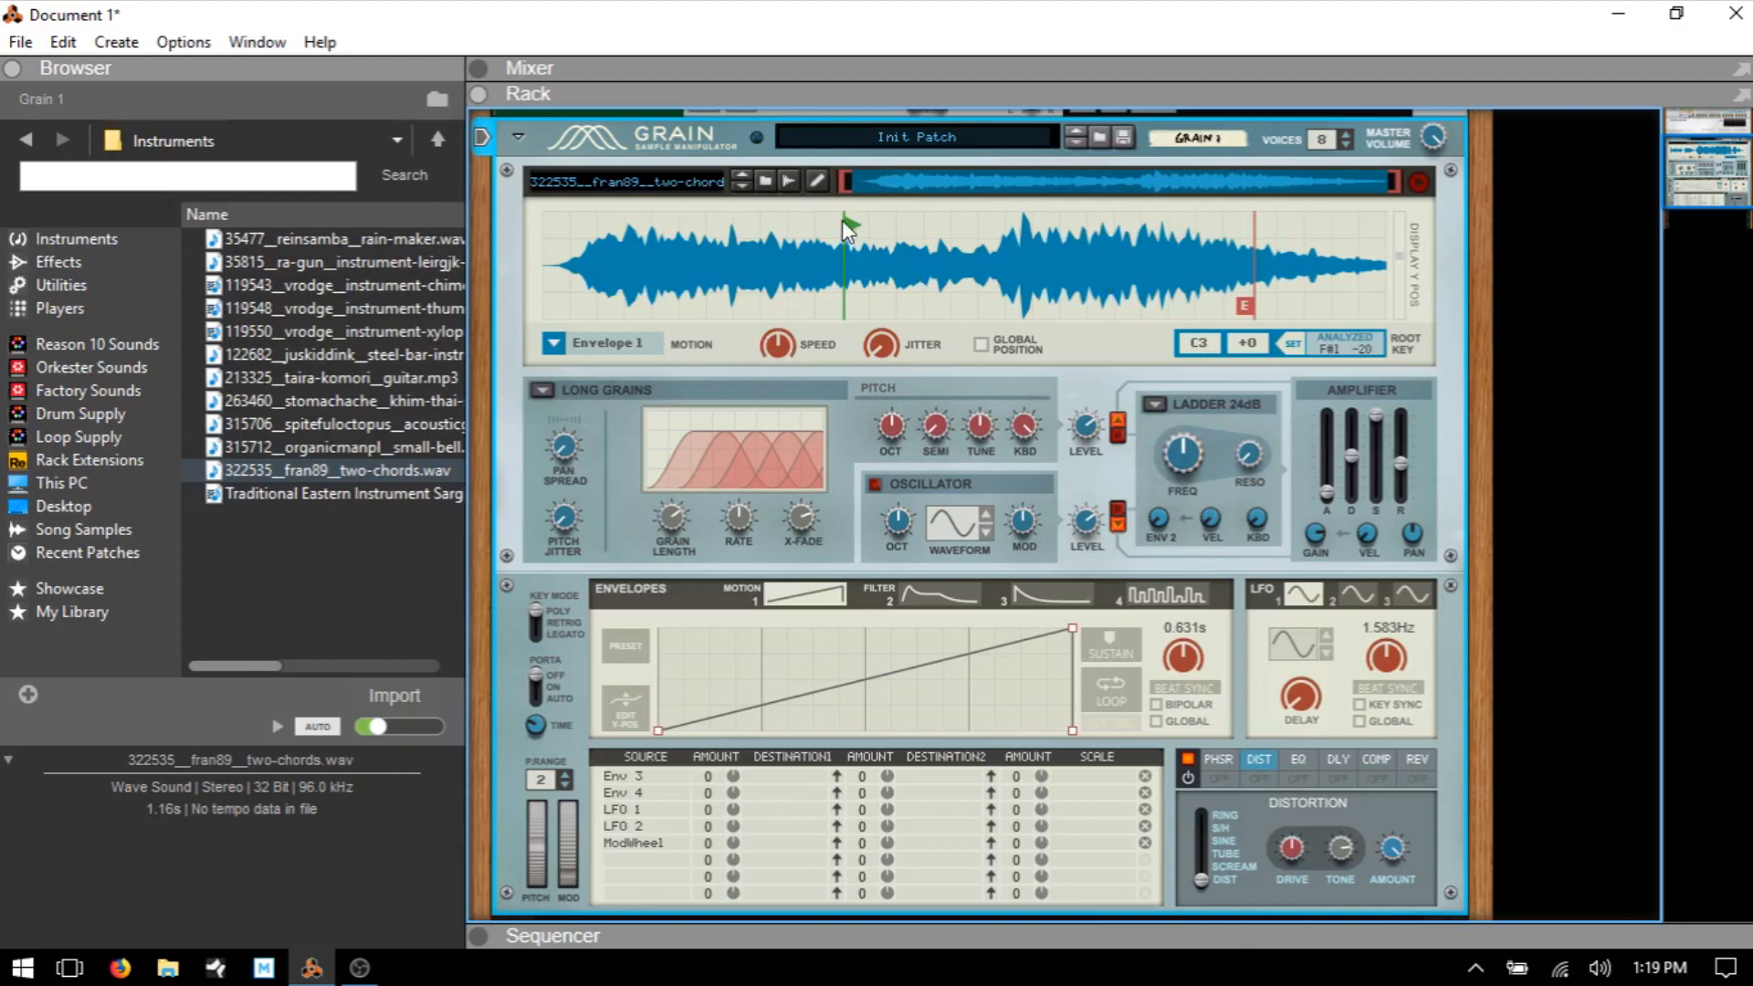
{"action": "left_click_drag", "start_coordinate": [842, 221], "coordinate": [566, 222]}
Set the playback motion to One Shot and move the end marker close to the end of the waveform
{"action": "left_click", "coordinate": [552, 345]}
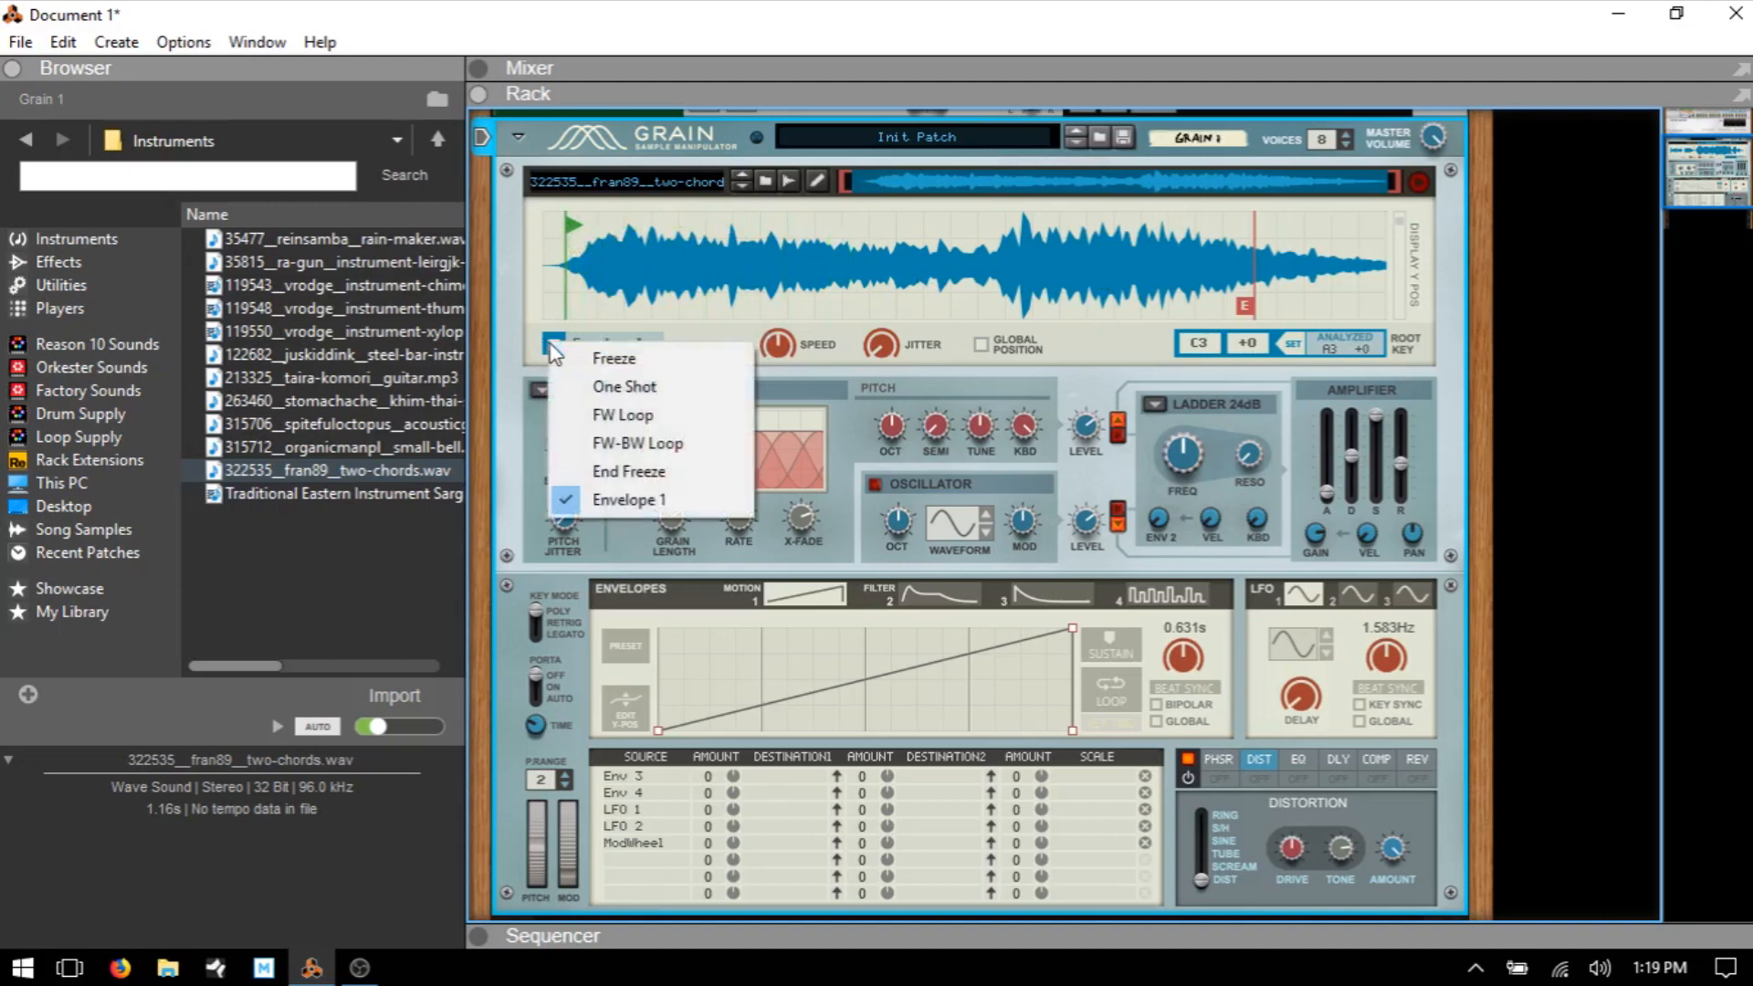
{"action": "left_click", "coordinate": [624, 386]}
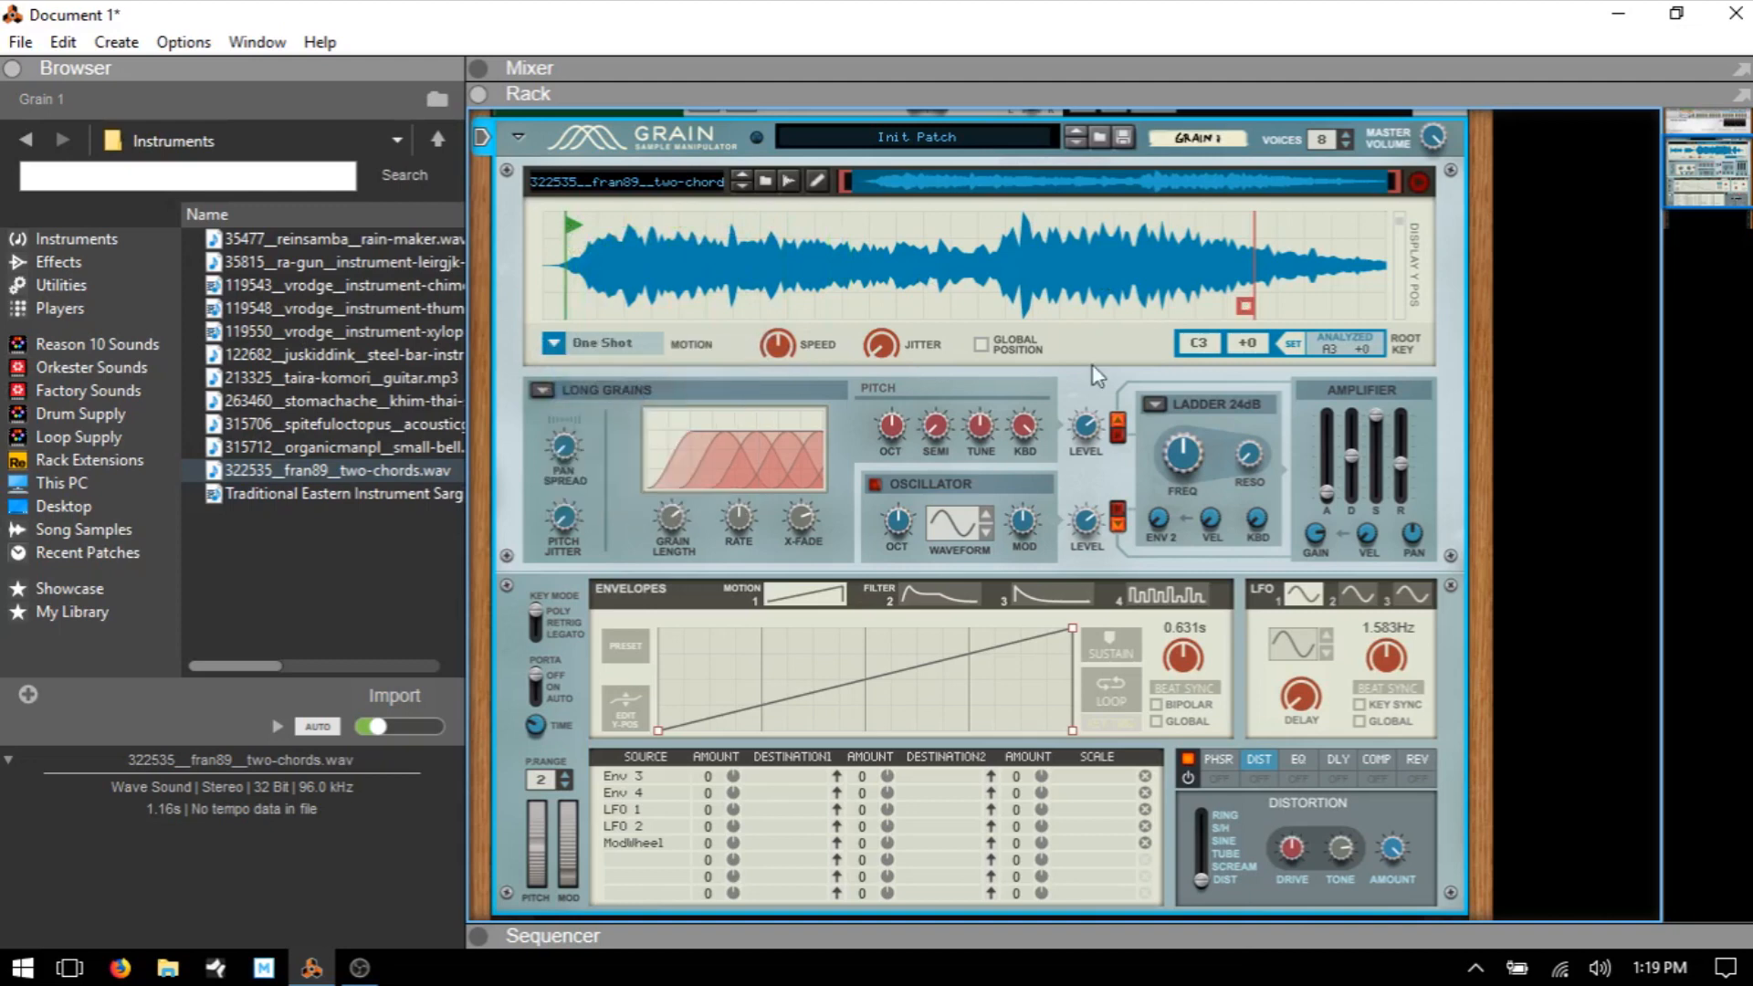
{"action": "left_click_drag", "start_coordinate": [1246, 306], "coordinate": [1375, 305]}
{"action": "left_click", "coordinate": [1418, 189]}
Try slower and faster playback speeds, and return the speed to its centre value
{"action": "mouse_move", "coordinate": [780, 343]}
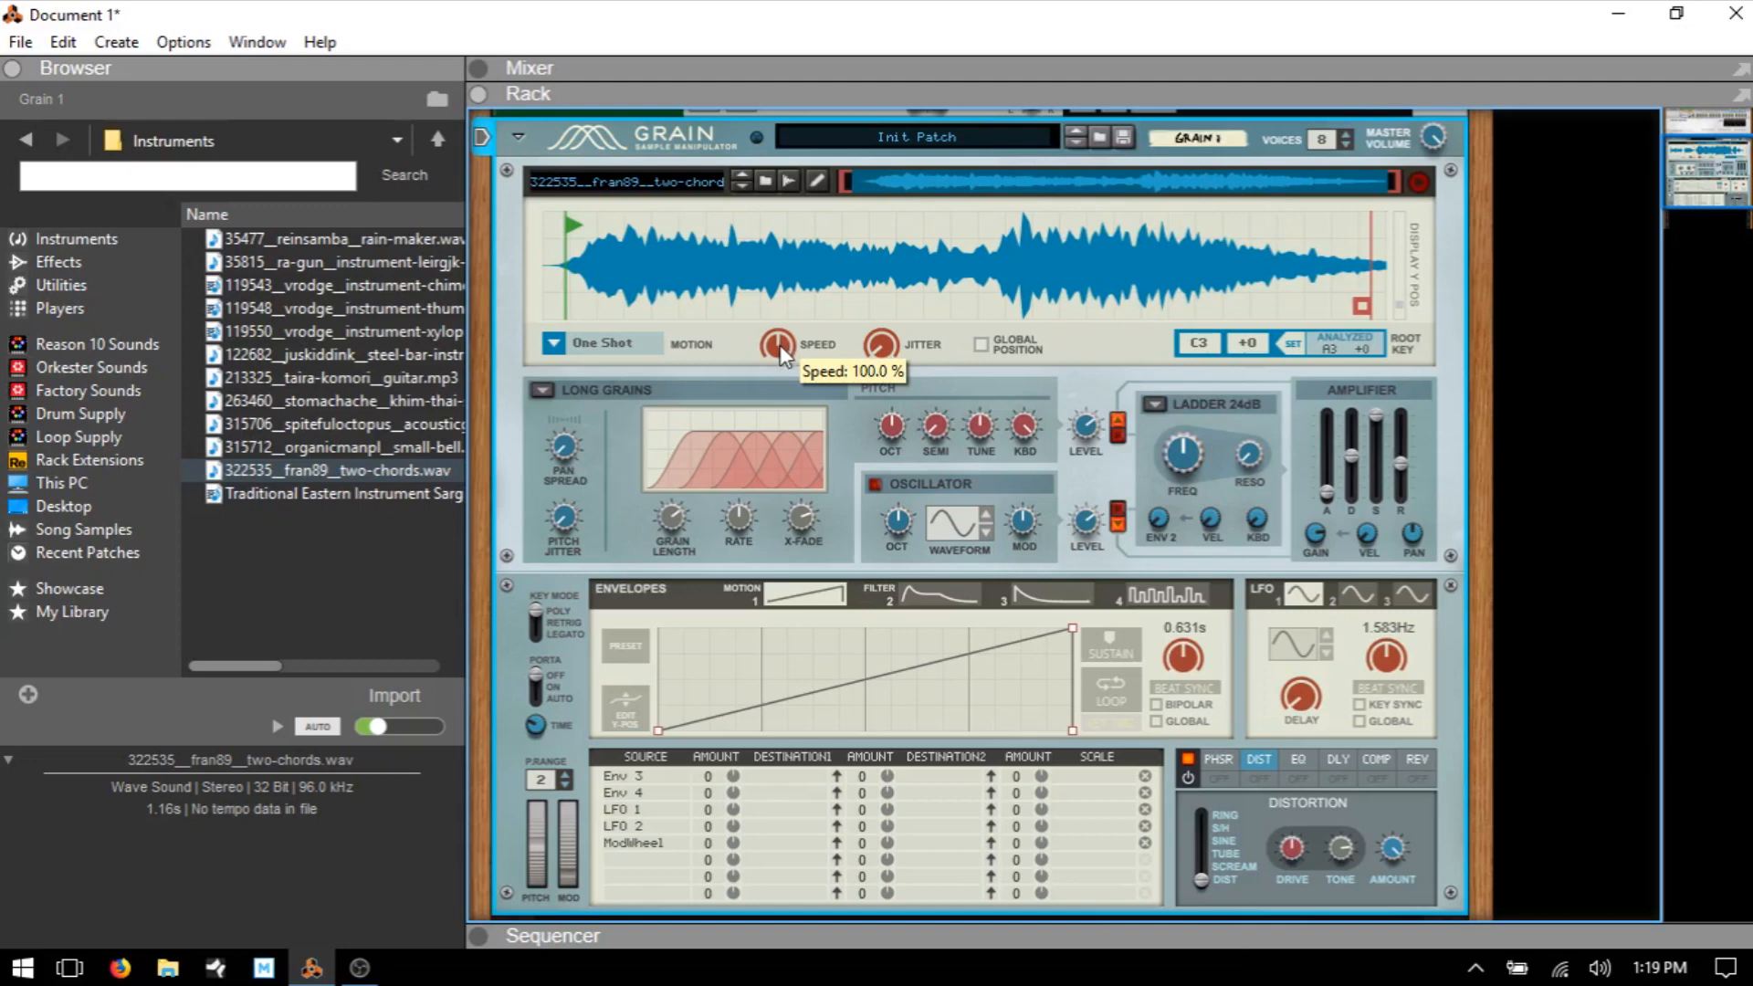
{"action": "left_click_drag", "start_coordinate": [780, 341], "coordinate": [787, 364]}
{"action": "left_click_drag", "start_coordinate": [780, 344], "coordinate": [787, 364]}
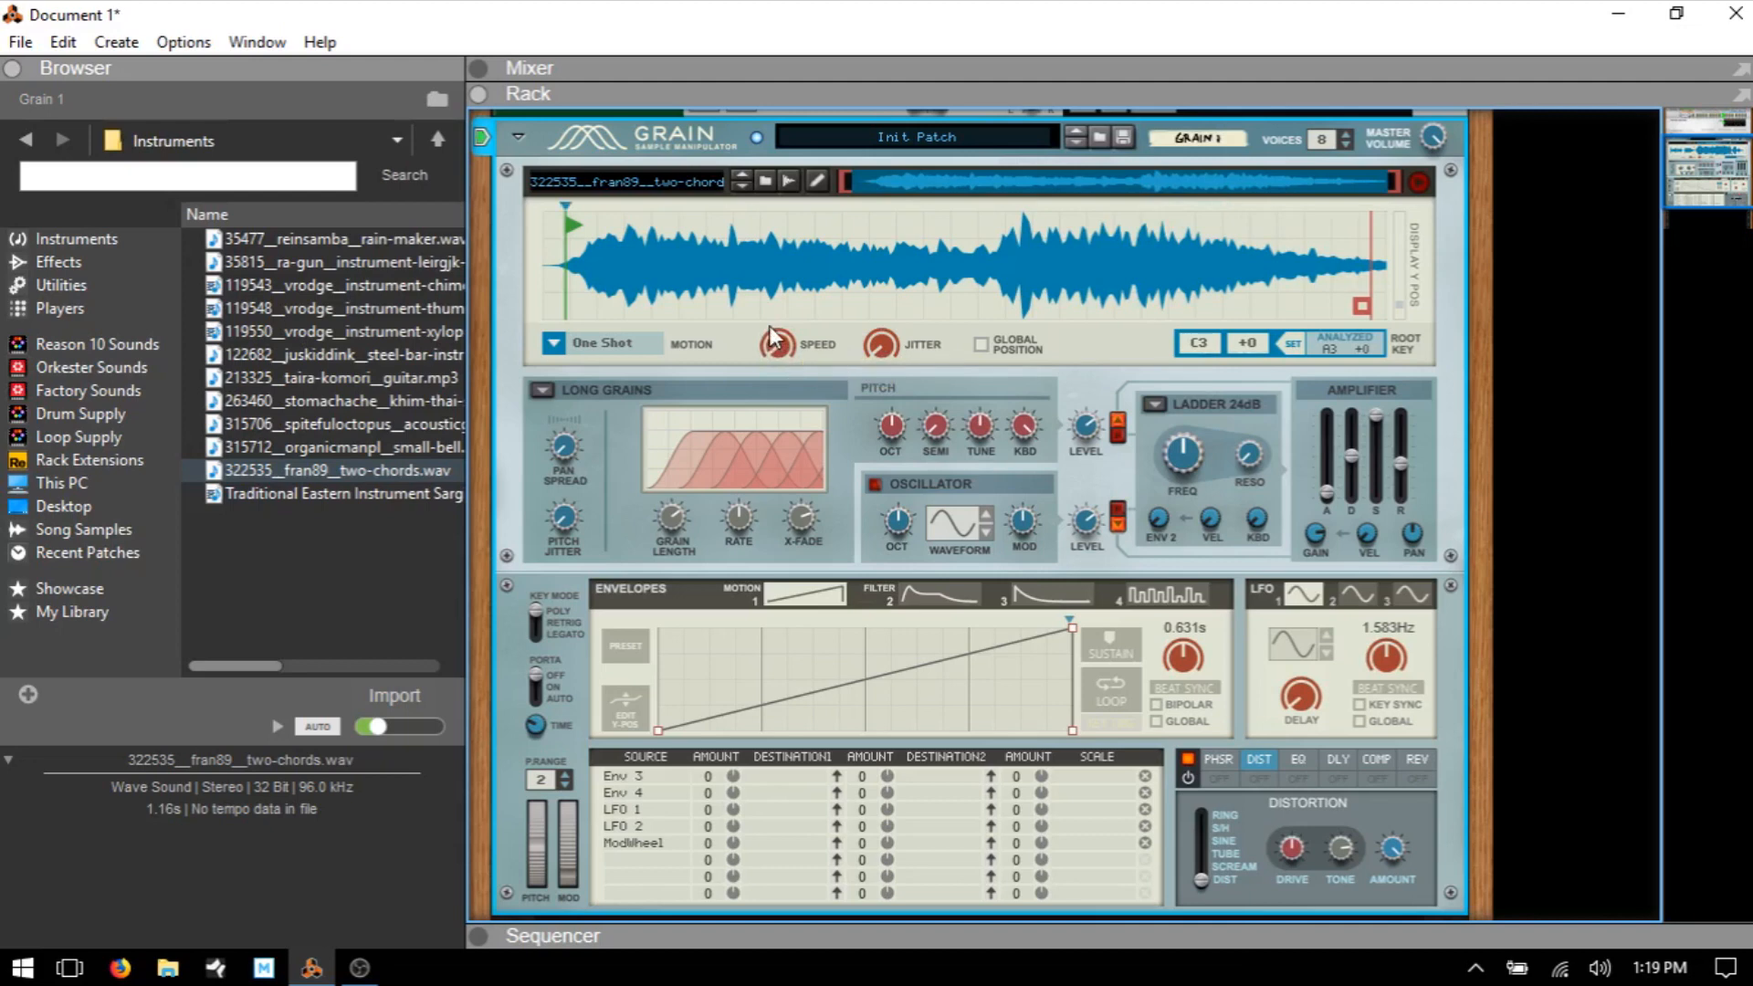
{"action": "mouse_move", "coordinate": [777, 354]}
{"action": "left_click_drag", "start_coordinate": [781, 347], "coordinate": [784, 265]}
{"action": "left_click_drag", "start_coordinate": [782, 347], "coordinate": [781, 320]}
{"action": "left_click_drag", "start_coordinate": [777, 345], "coordinate": [783, 380]}
Raise the jitter to a higher amount and turn it back down
{"action": "mouse_move", "coordinate": [870, 354]}
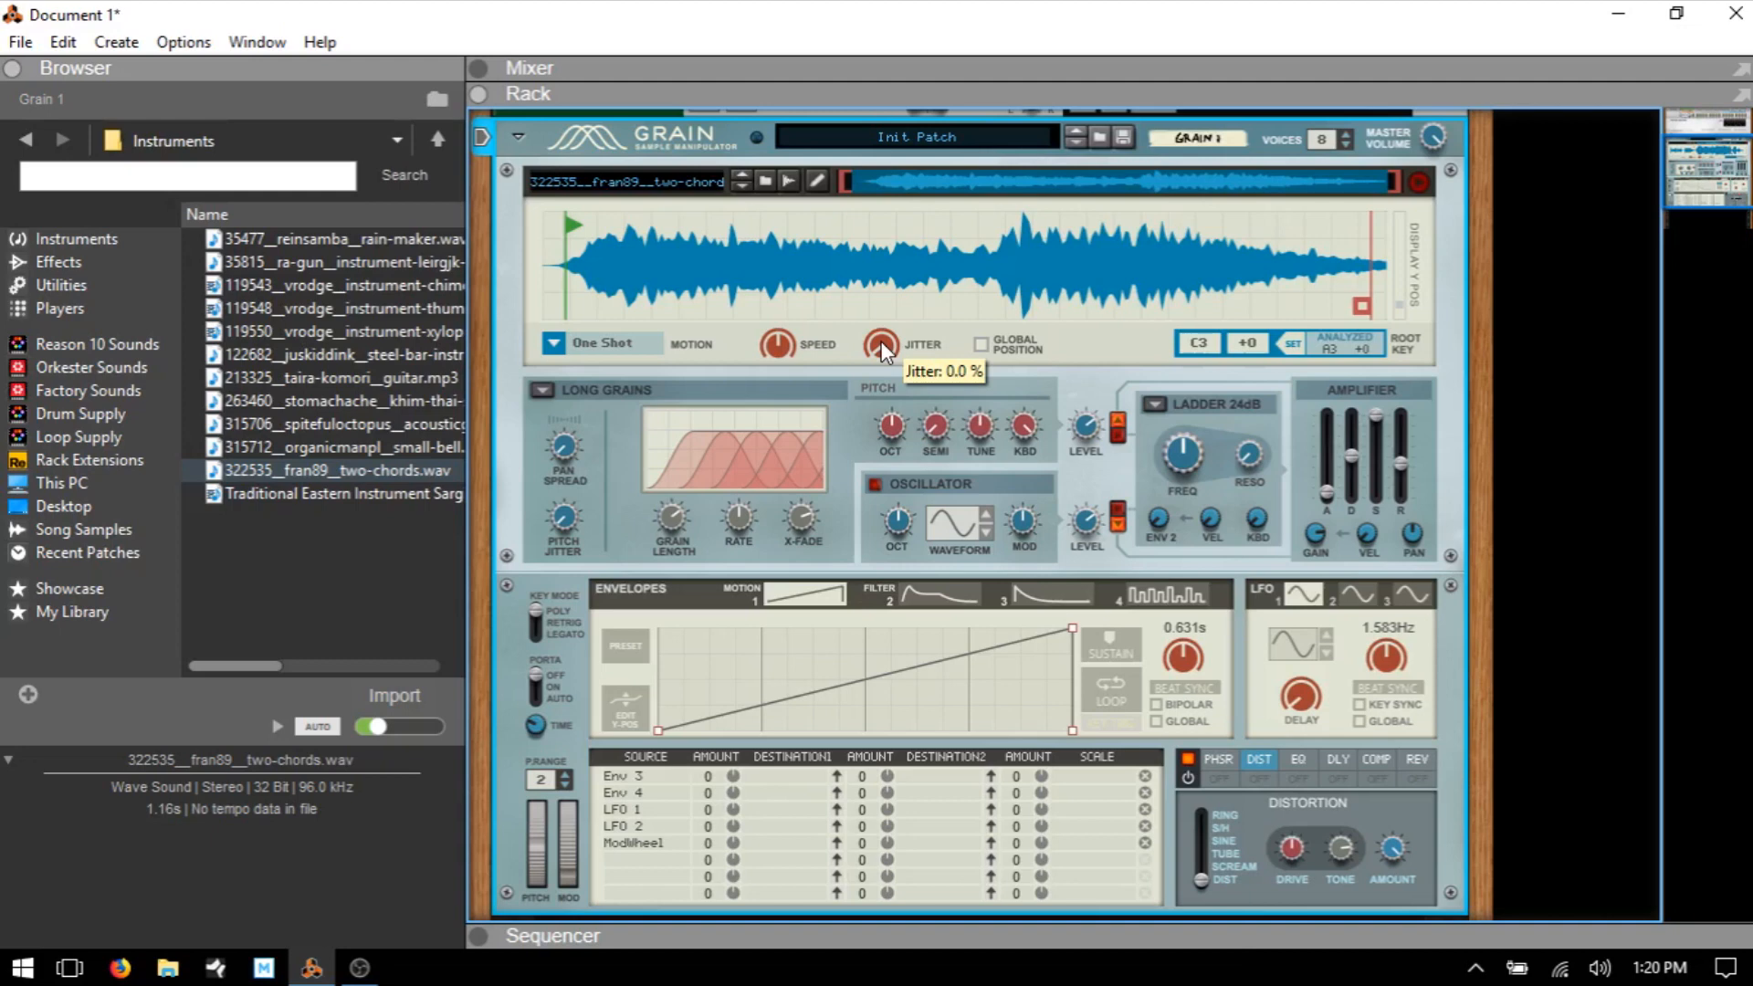
{"action": "left_click_drag", "start_coordinate": [882, 348], "coordinate": [895, 297]}
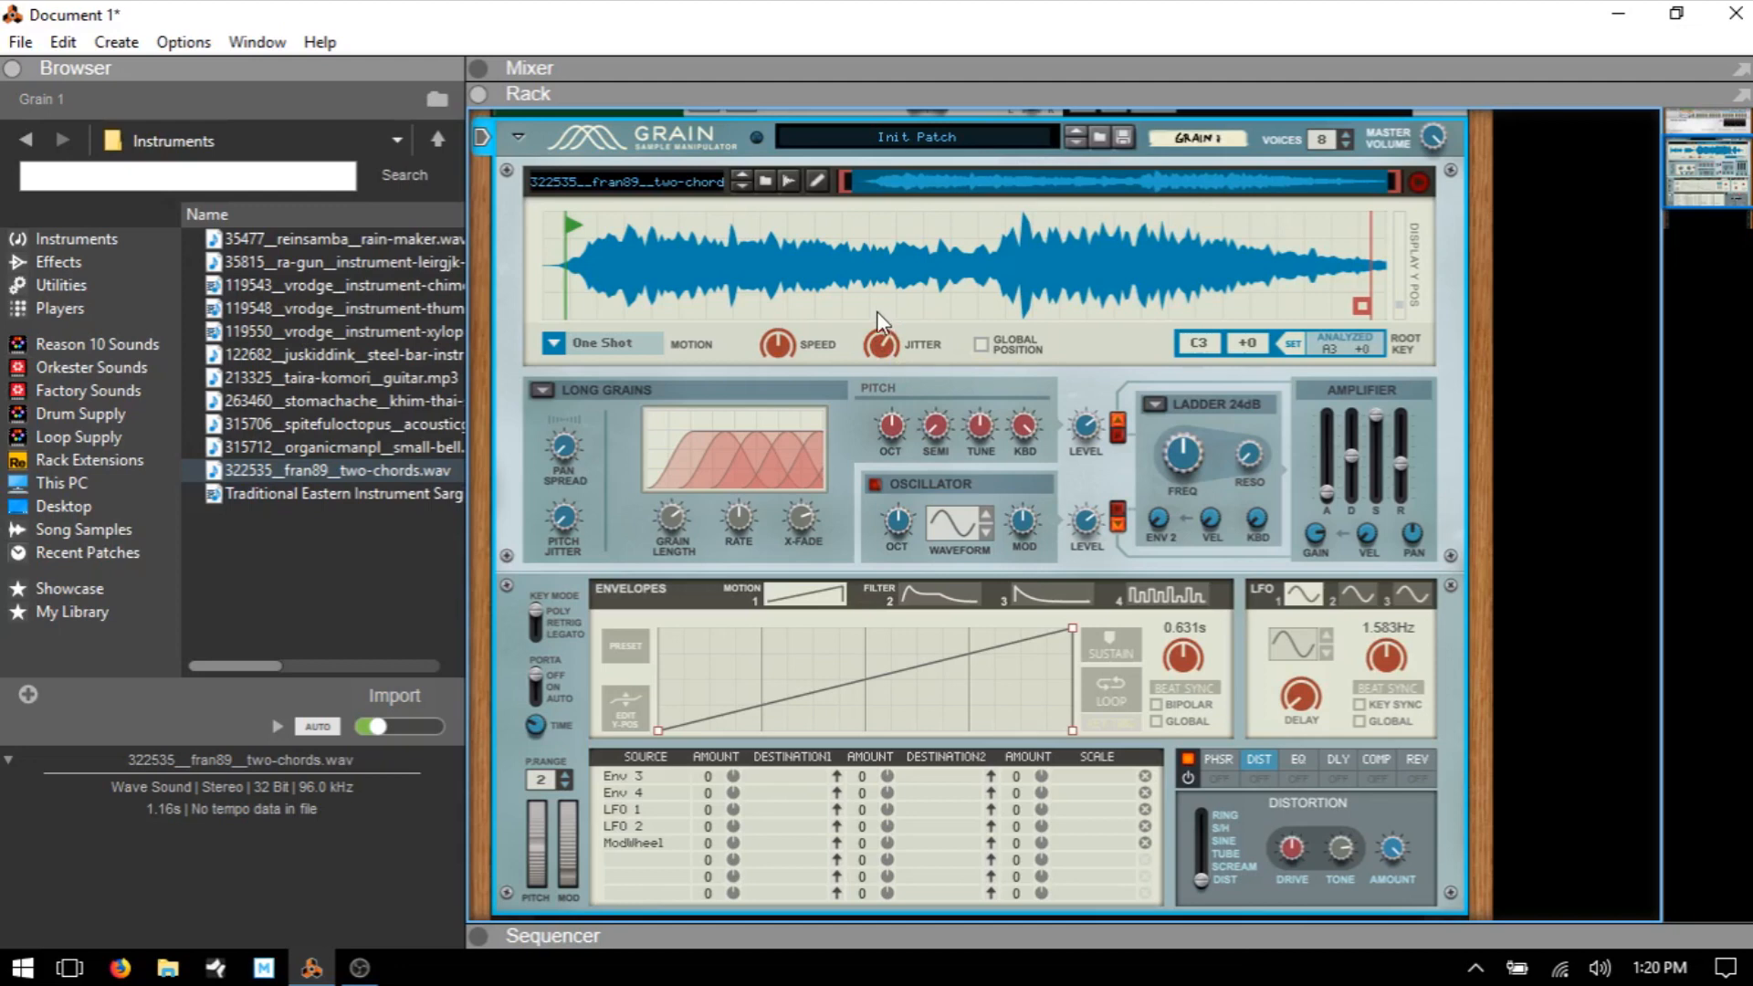
{"action": "left_click_drag", "start_coordinate": [879, 347], "coordinate": [890, 379]}
Move the end marker to about the middle of the sample display and back near the end, and disable Global Position
{"action": "left_click_drag", "start_coordinate": [1362, 309], "coordinate": [941, 310]}
{"action": "left_click_drag", "start_coordinate": [934, 309], "coordinate": [1399, 310]}
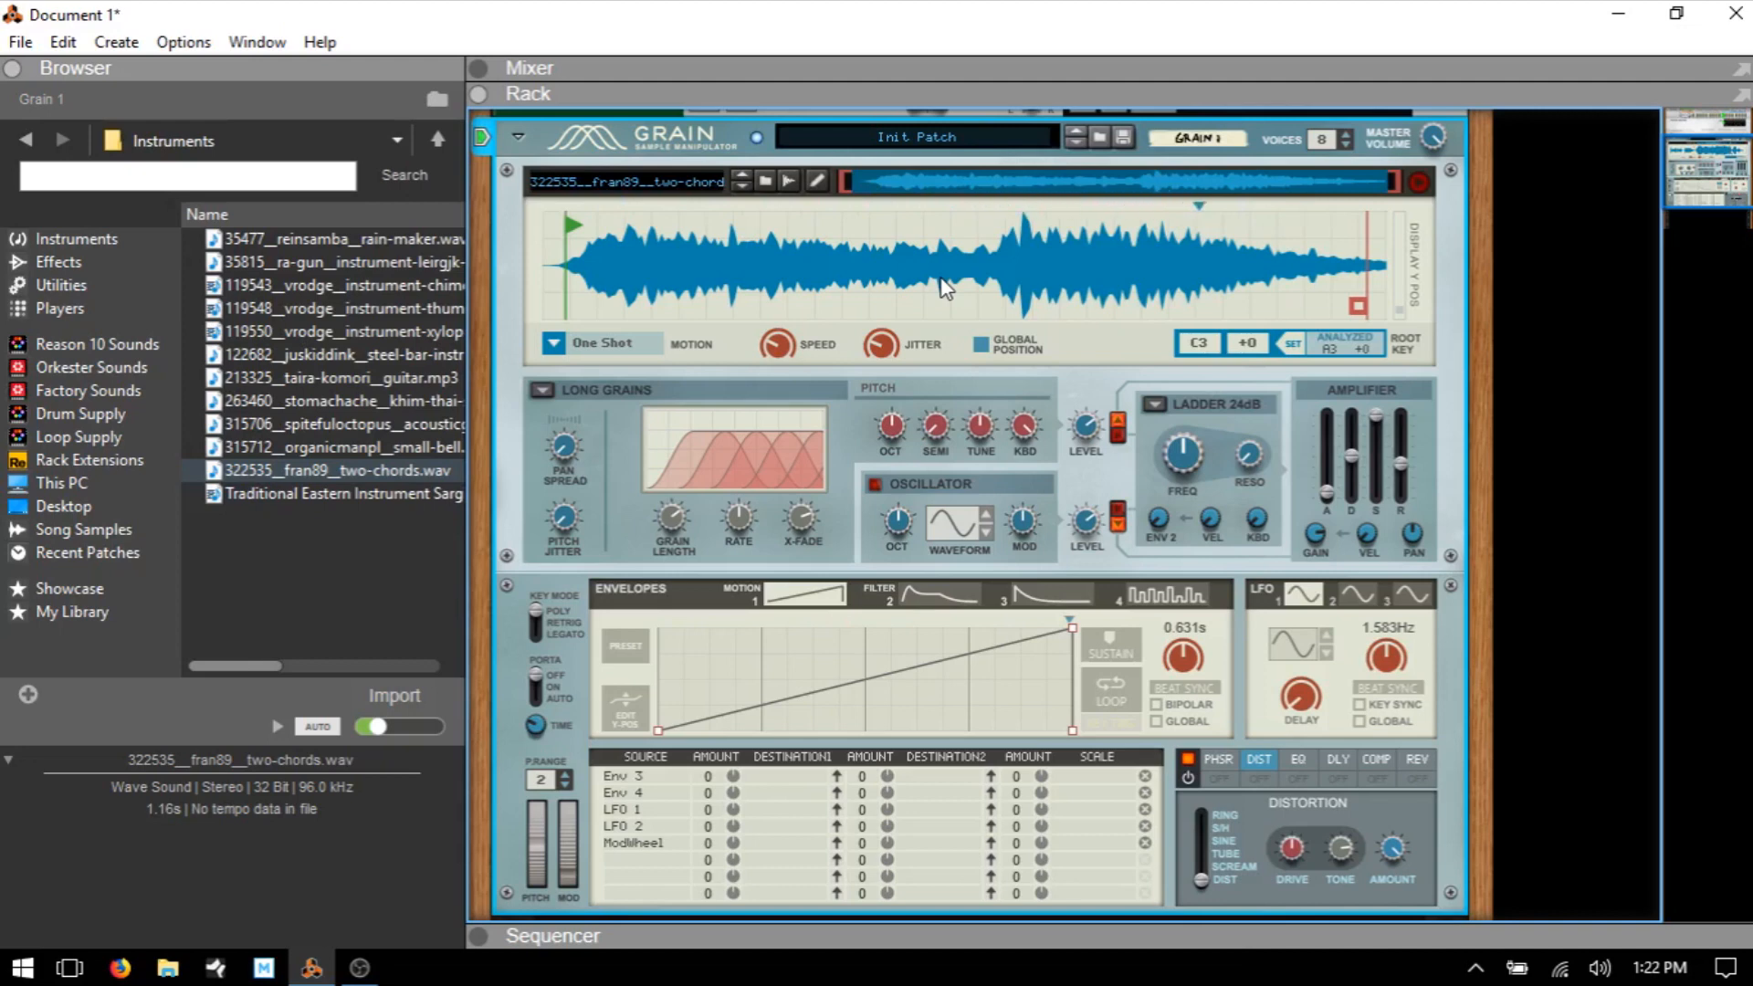
{"action": "left_click", "coordinate": [982, 346]}
Move the start marker to about 60% of the sample display and return it to the beginning of the waveform
{"action": "left_click_drag", "start_coordinate": [570, 228], "coordinate": [1053, 230]}
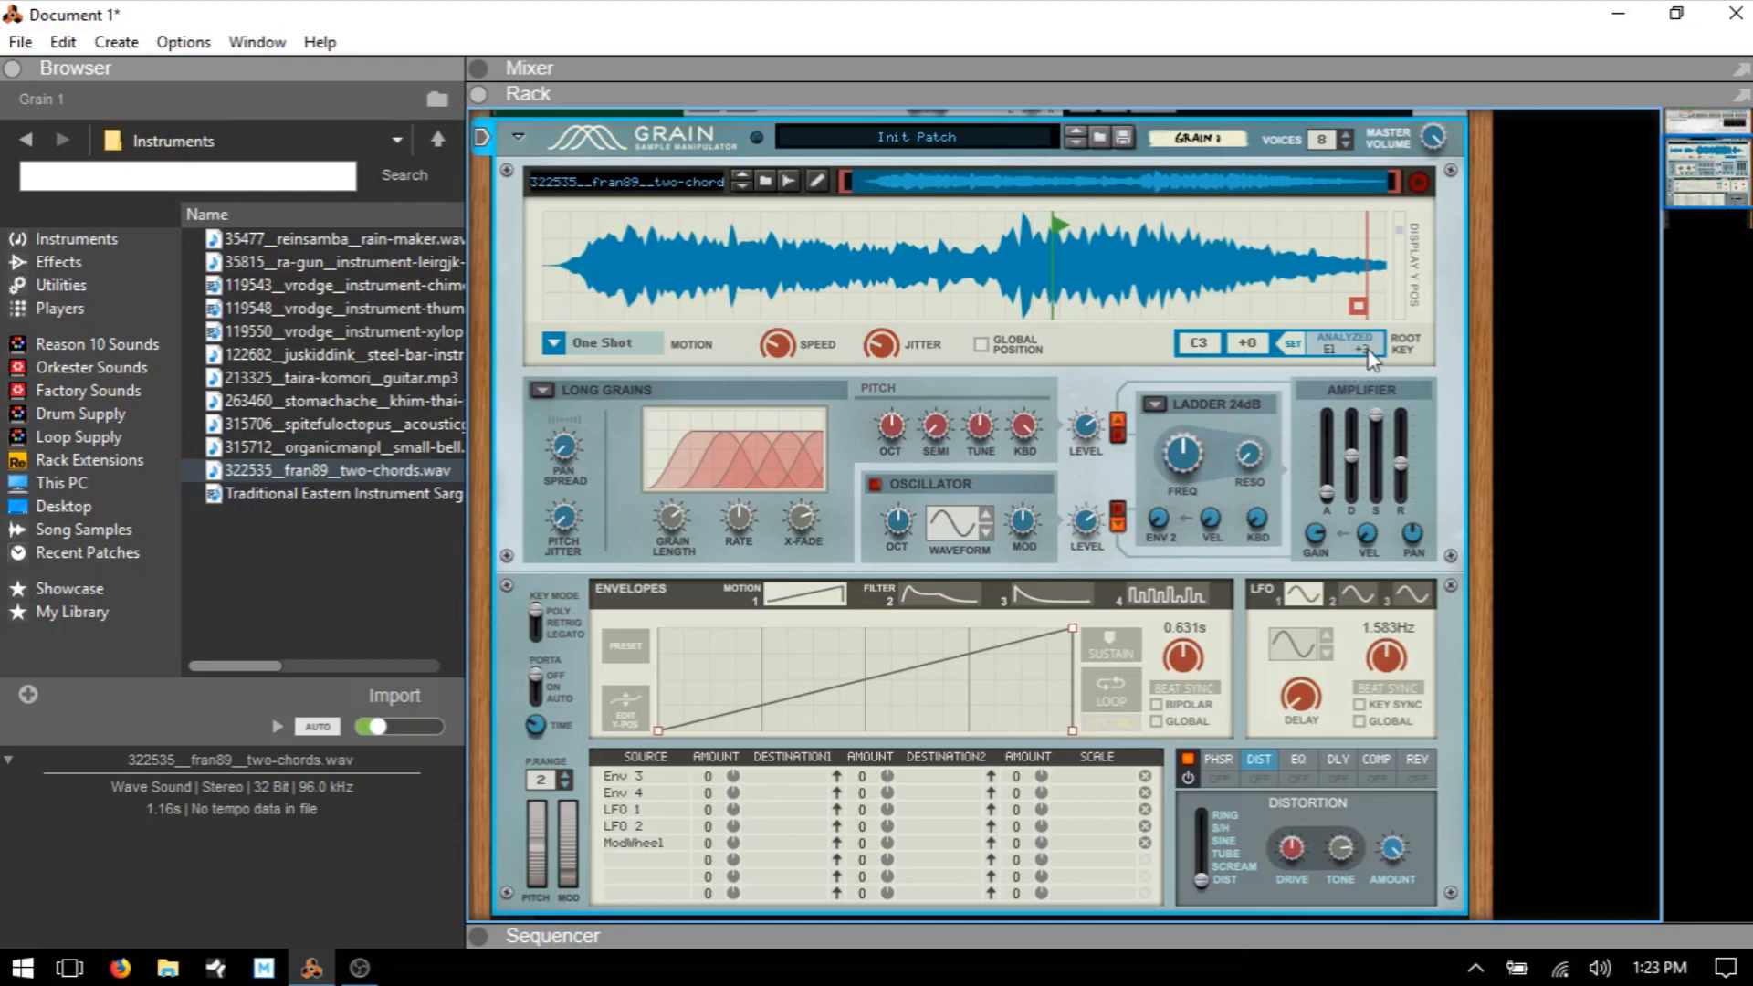
{"action": "left_click_drag", "start_coordinate": [1061, 226], "coordinate": [561, 221]}
Apply the analyzed pitch as the root key and adjust the root key to A3 with a fine tuning of -4
{"action": "left_click", "coordinate": [1290, 343]}
{"action": "left_click_drag", "start_coordinate": [1203, 365], "coordinate": [1259, 358]}
{"action": "left_click_drag", "start_coordinate": [1209, 345], "coordinate": [1253, 353]}
{"action": "mouse_move", "coordinate": [896, 431]}
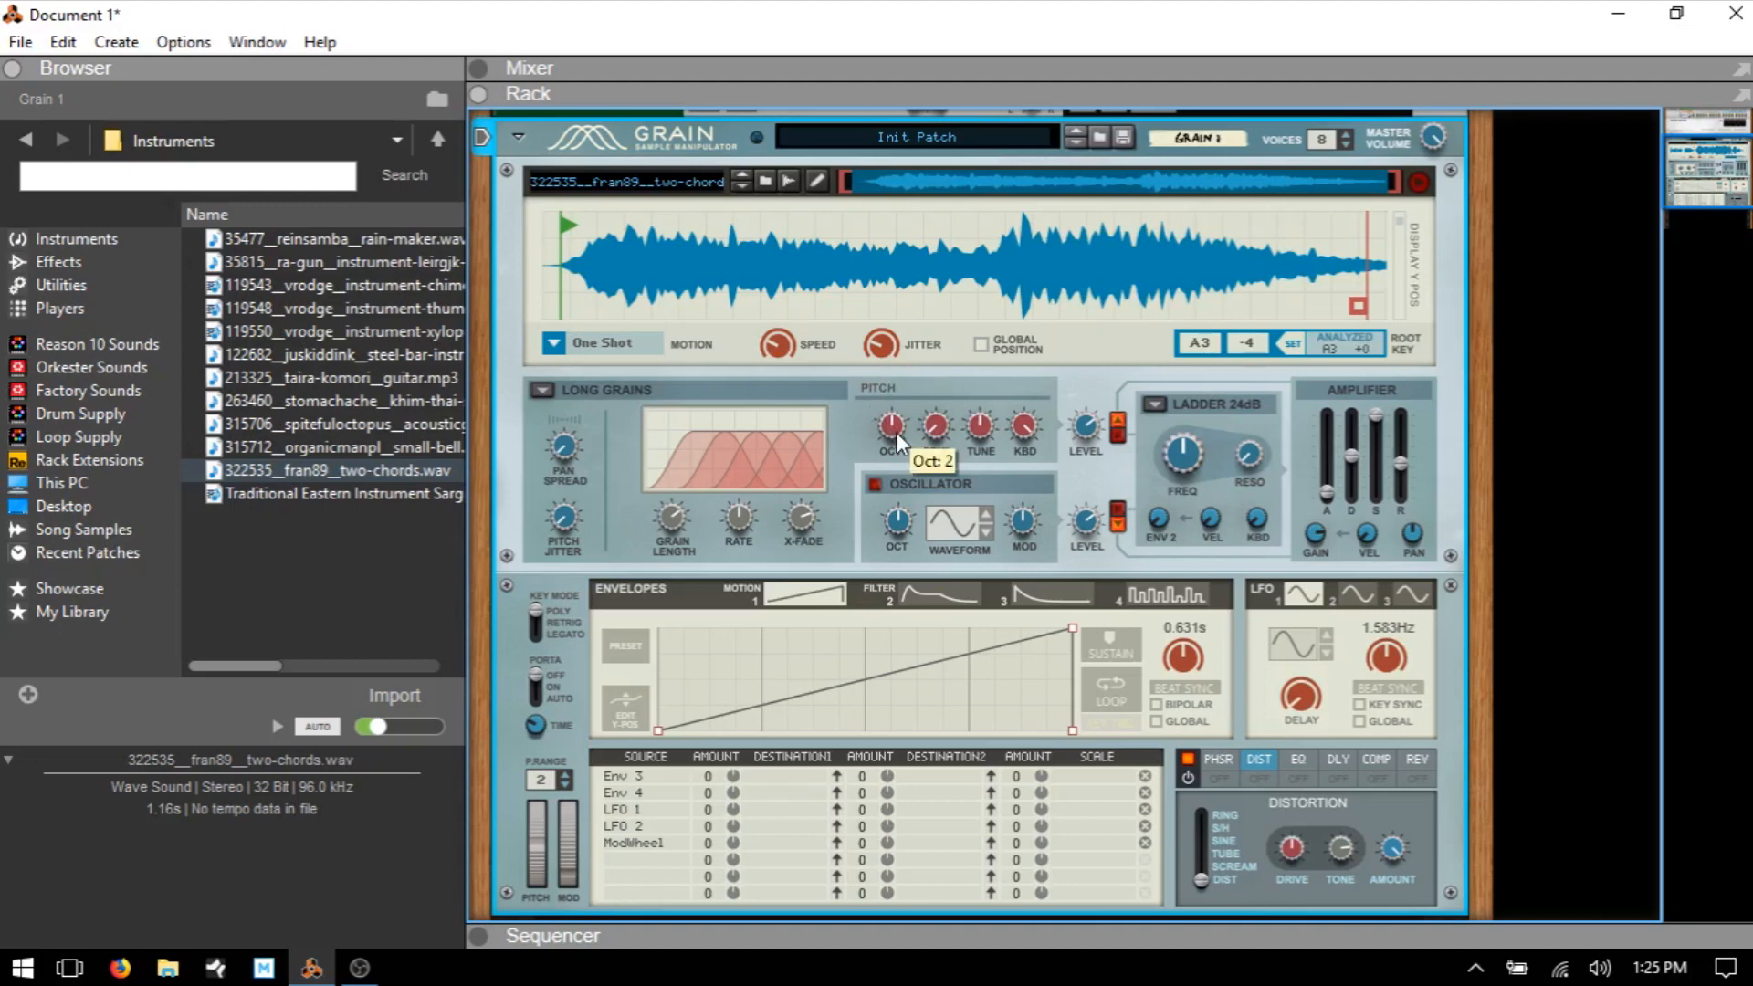